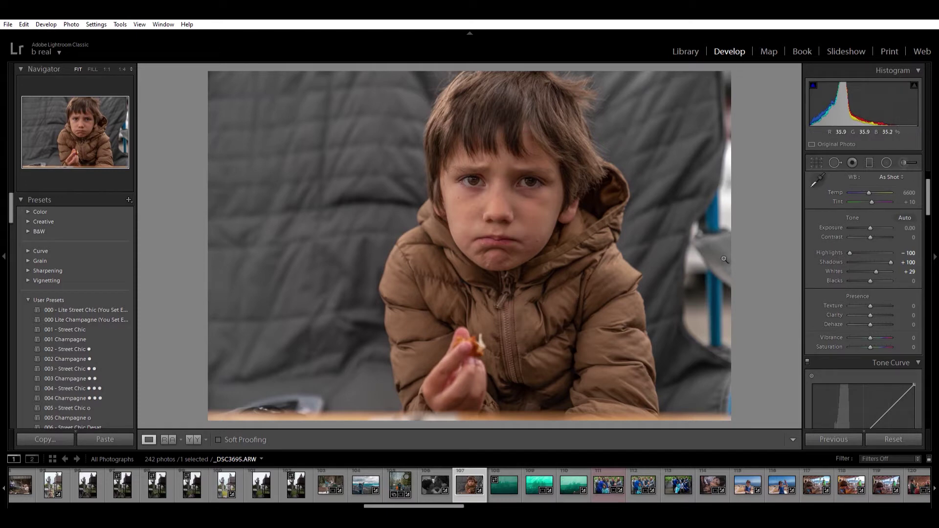
# Step: Reset the photo's develop settings, and set Highlights to −100 and Shadows to +100
pyautogui.click(892, 439)
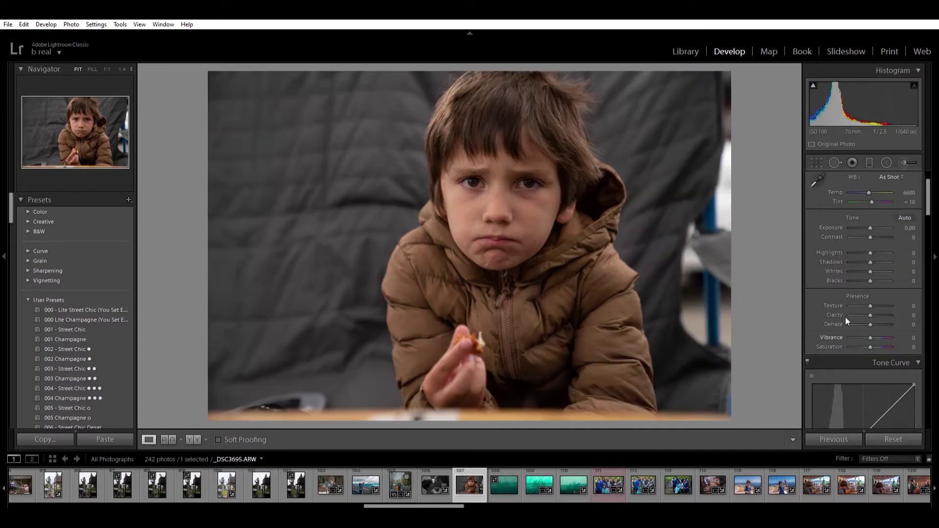
pyautogui.scroll(2, 929, 177)
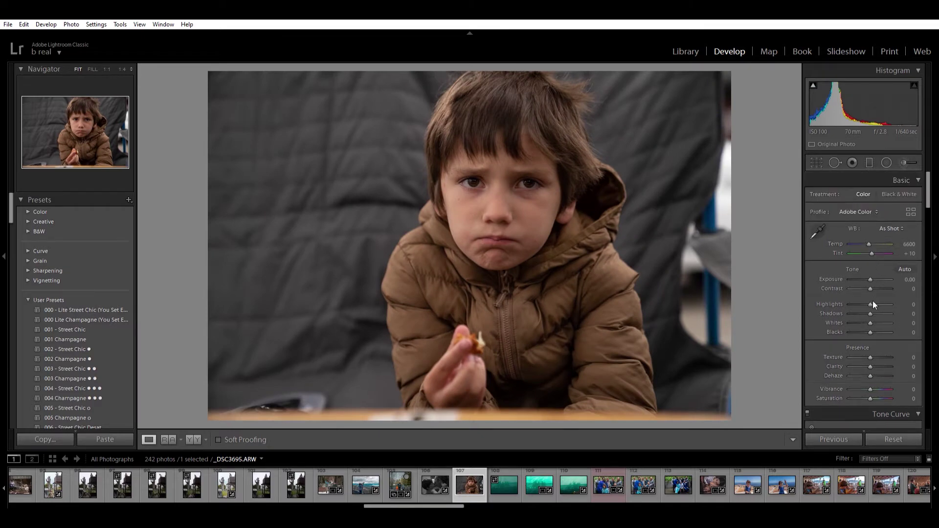
pyautogui.moveTo(871, 305); pyautogui.dragTo(901, 314)
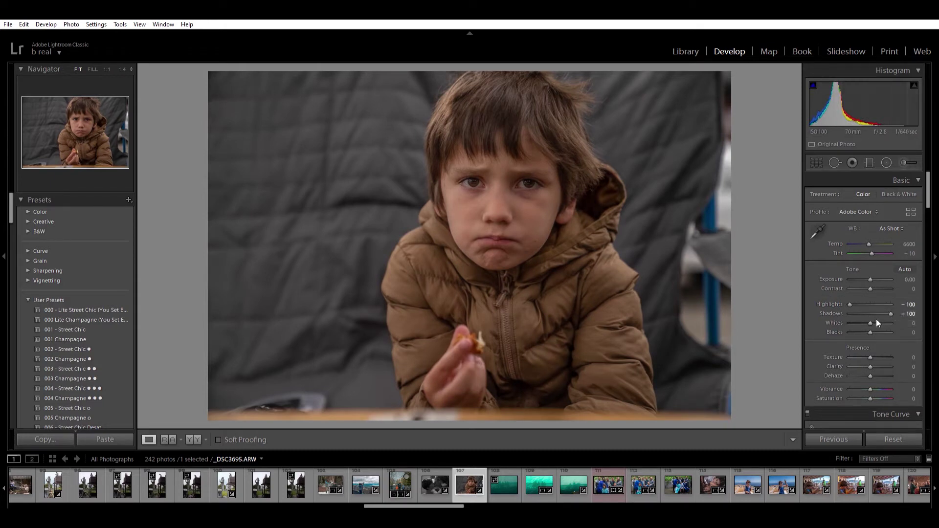
# Step: Set the Whites to +29, using the clipping preview and checking the boy's face up close
pyautogui.press('.')
pyautogui.press('alt')
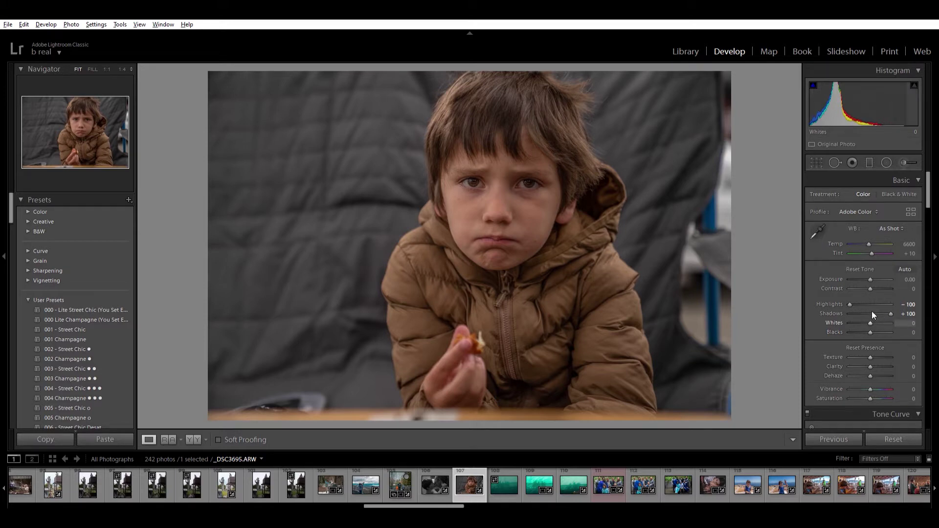
pyautogui.moveTo(872, 311); pyautogui.dragTo(881, 315)
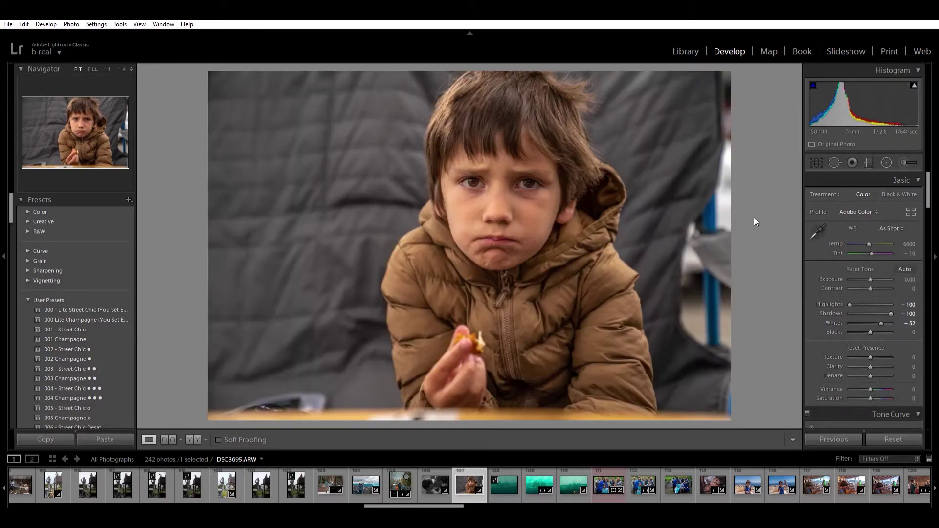
pyautogui.doubleClick(881, 315)
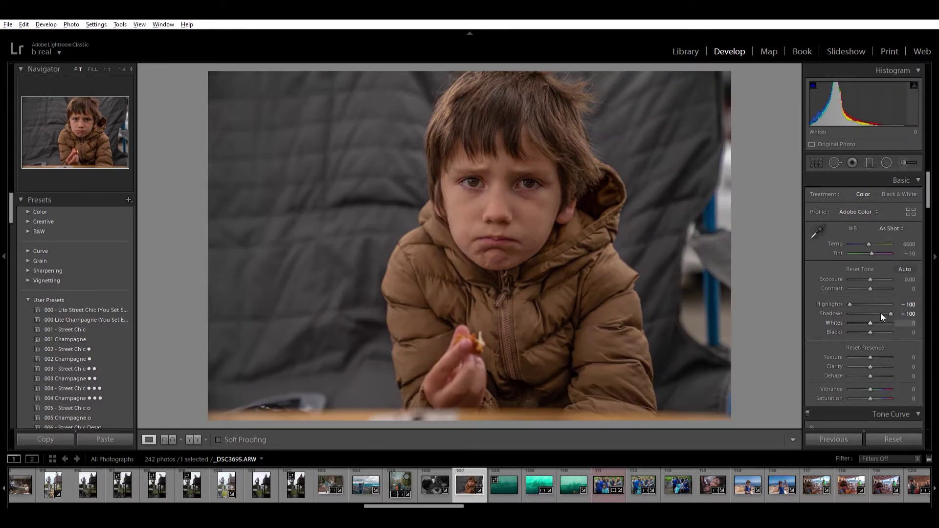
pyautogui.moveTo(870, 313); pyautogui.dragTo(879, 313)
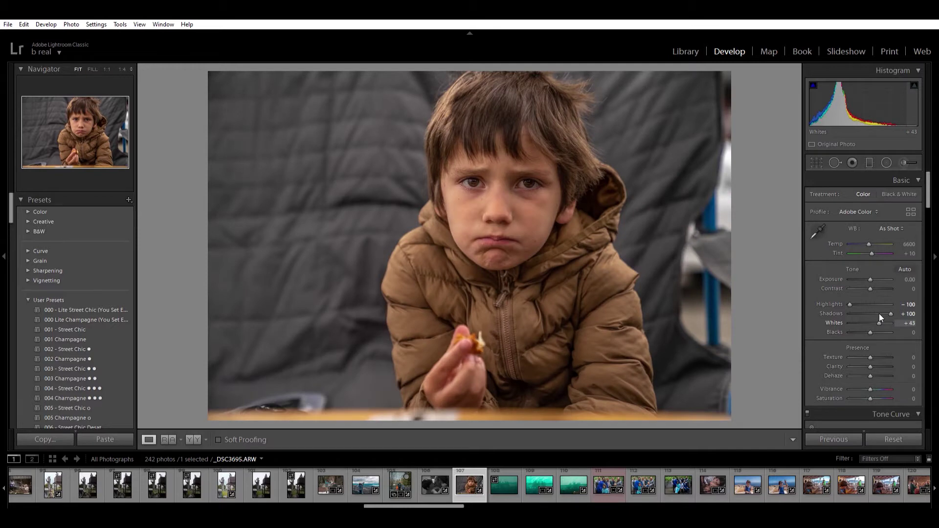
pyautogui.click(504, 199)
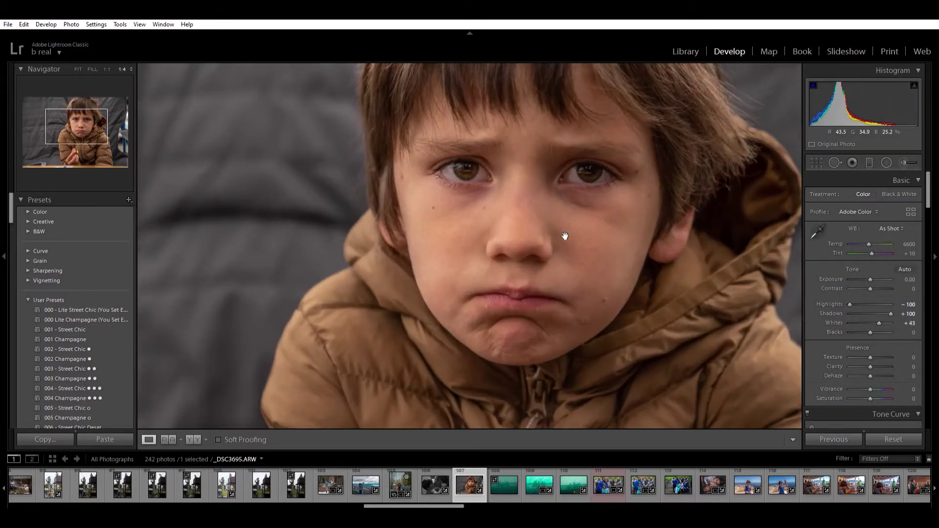
pyautogui.click(565, 236)
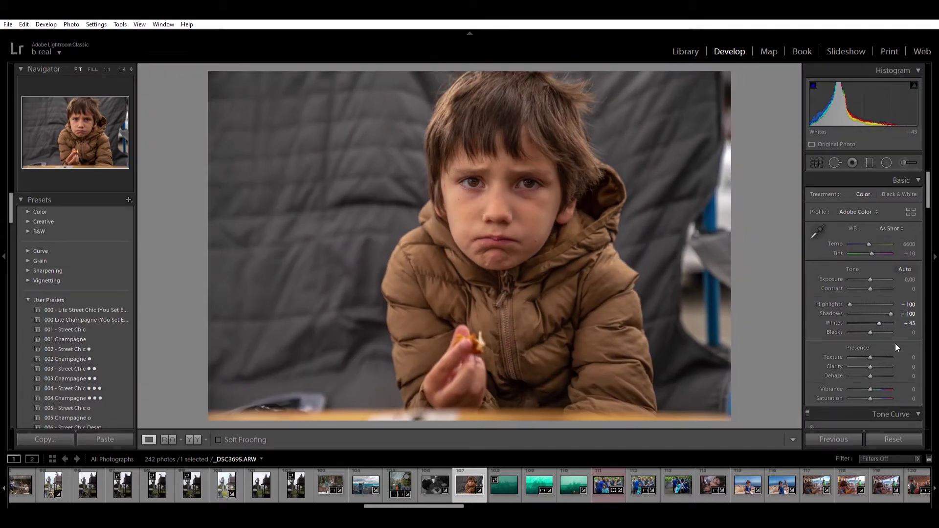
pyautogui.moveTo(880, 313); pyautogui.dragTo(876, 313)
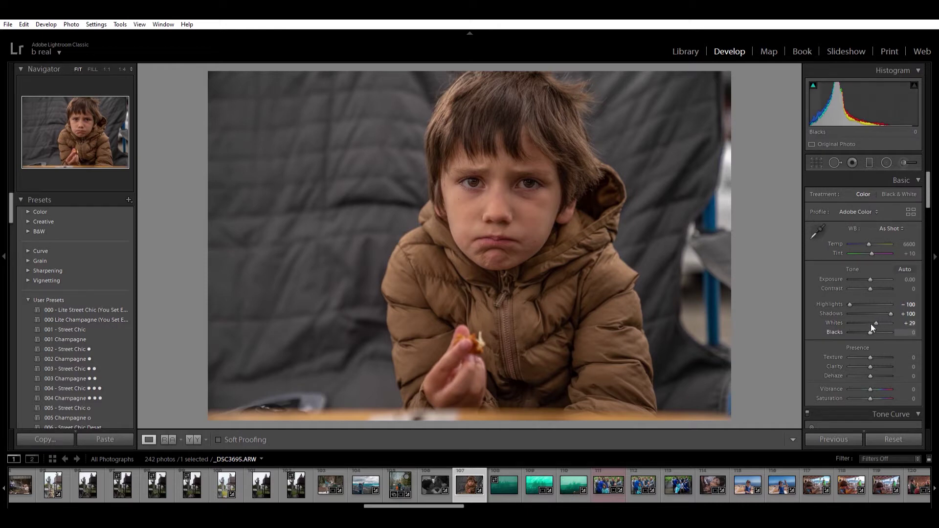
# Step: Raise the Blacks to +21, using the clipping preview to judge the shadow areas
pyautogui.keyDown('alt'); pyautogui.click(870, 321); pyautogui.keyUp('alt')
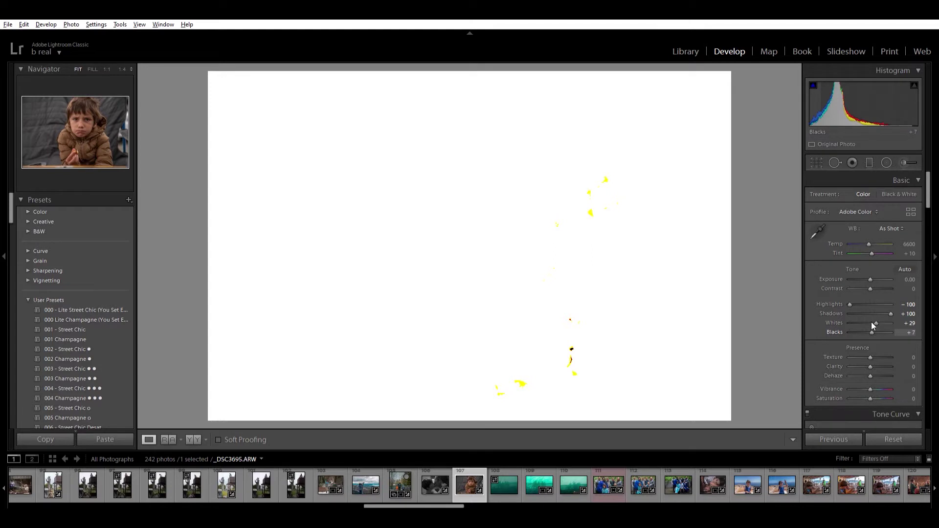
pyautogui.moveTo(871, 322); pyautogui.dragTo(871, 323)
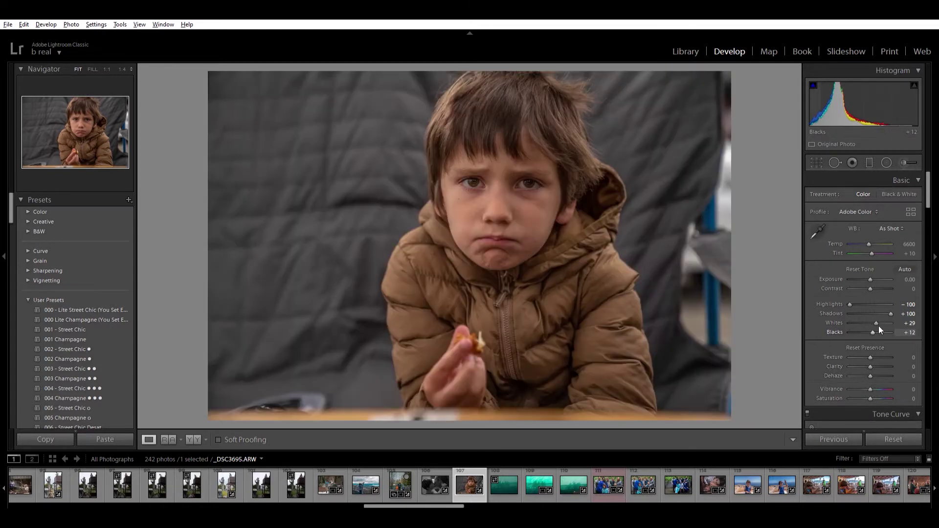
pyautogui.moveTo(871, 325); pyautogui.dragTo(876, 321)
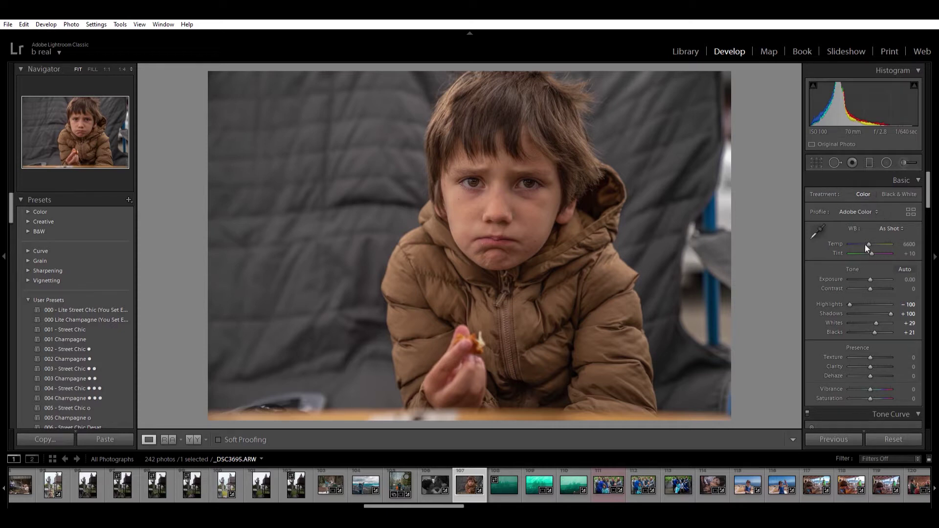
pyautogui.hotkey('ctrl', 'shift', 'u')
pyautogui.click(889, 229)
pyautogui.click(862, 211)
pyautogui.click(856, 255)
pyautogui.scroll(4, 861, 213)
# Step: Try a post-crop vignette with an Amount of −50 in Highlight Priority style
pyautogui.moveTo(929, 176); pyautogui.dragTo(937, 377)
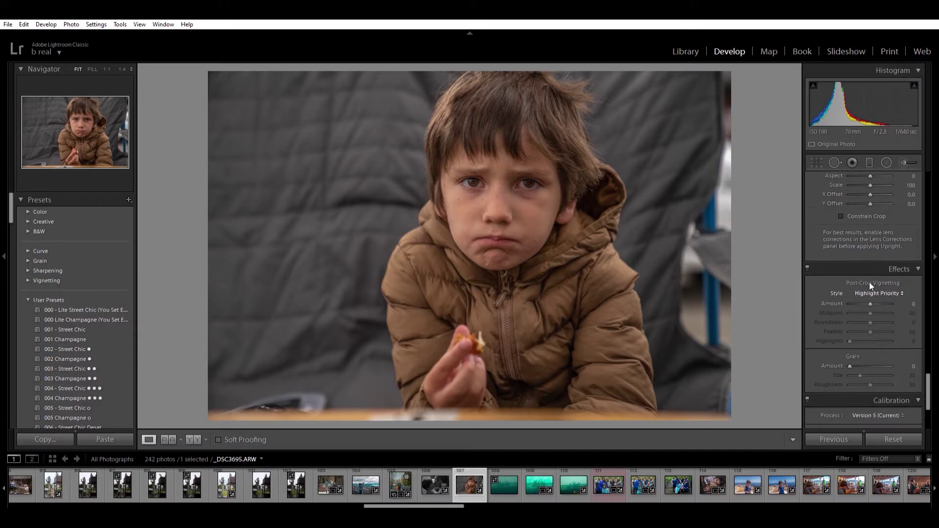
pyautogui.moveTo(872, 295); pyautogui.dragTo(861, 296)
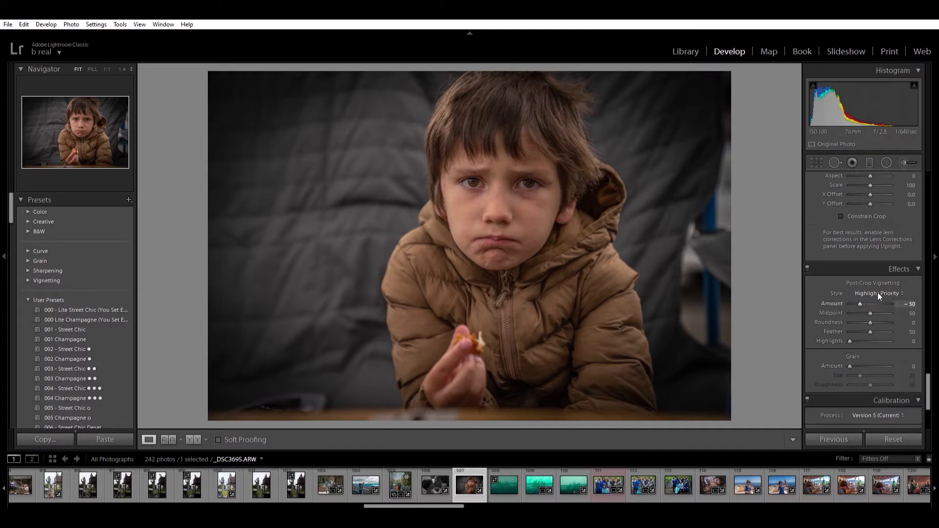
pyautogui.doubleClick(860, 296)
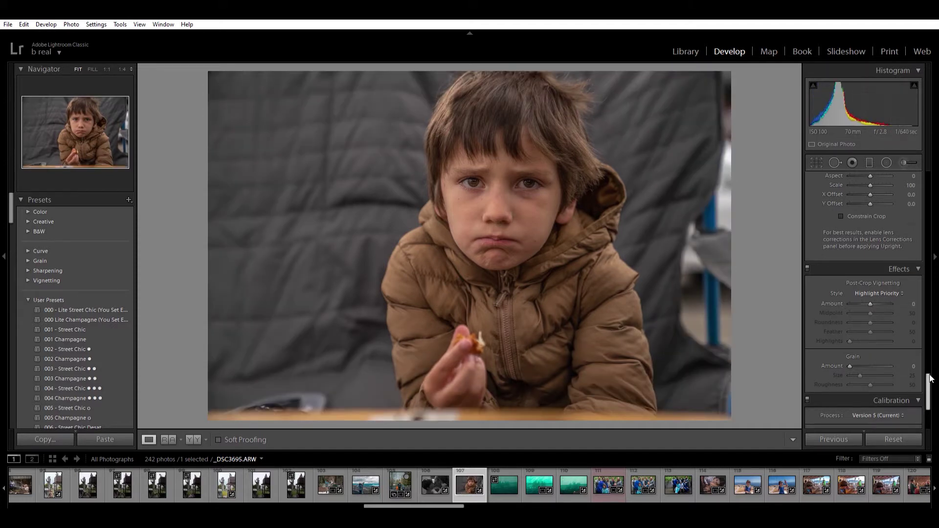
# Step: Draw a large radial filter with Exposure −1.48 and Feather 100, and move its centre onto the boy's face
pyautogui.moveTo(932, 377); pyautogui.dragTo(936, 175)
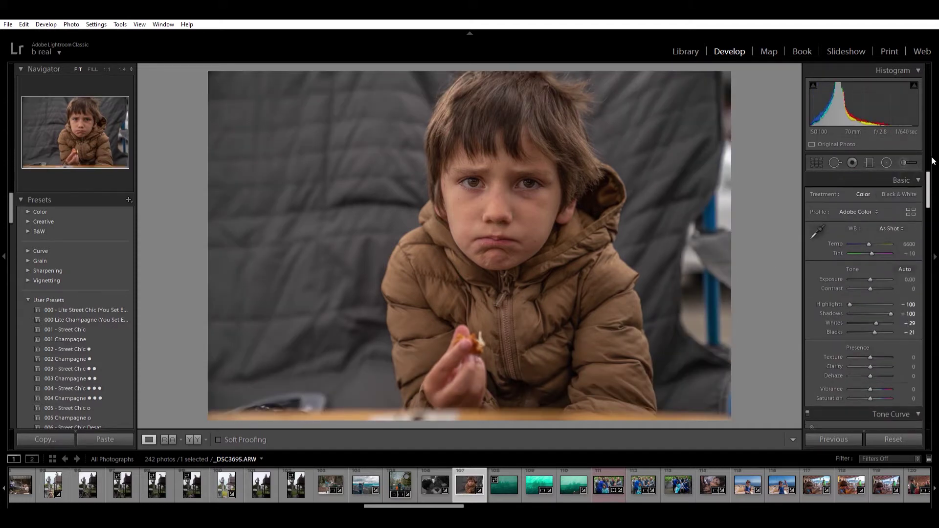
pyautogui.click(887, 162)
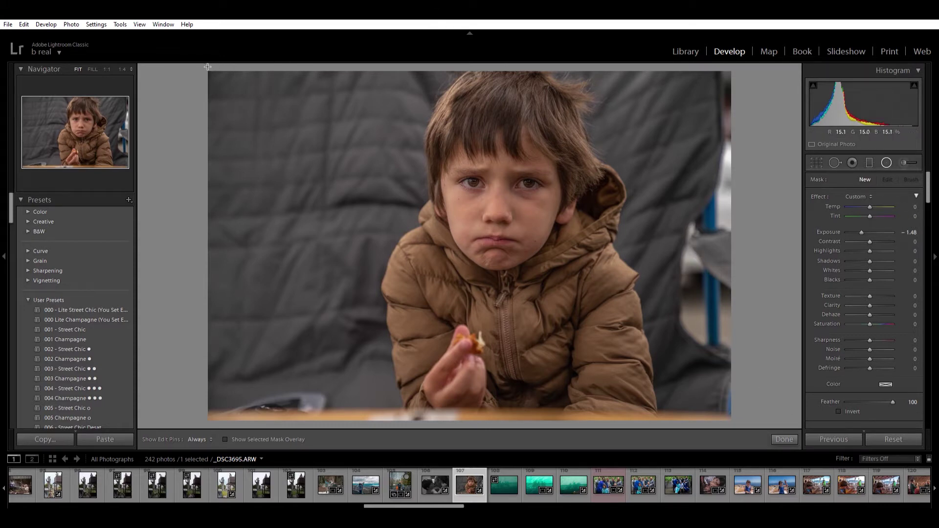
pyautogui.moveTo(207, 66); pyautogui.dragTo(717, 382)
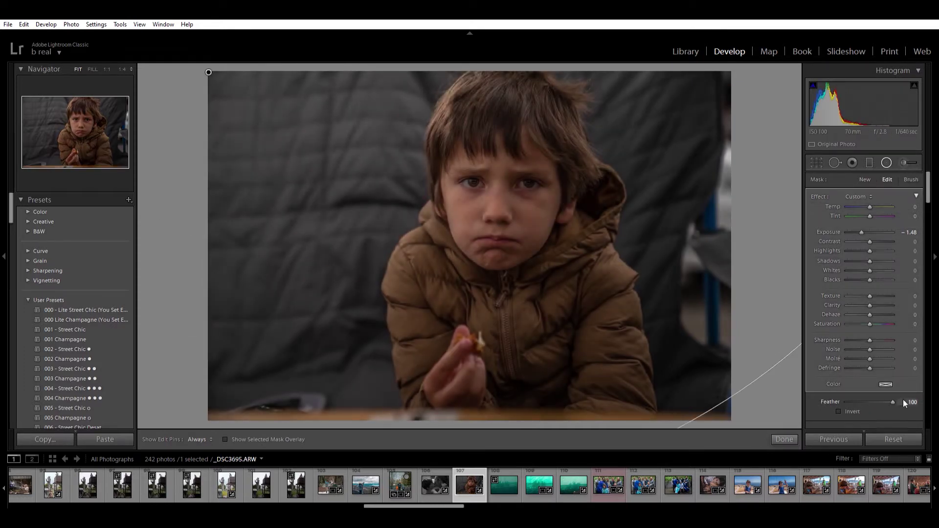
pyautogui.moveTo(210, 68); pyautogui.dragTo(505, 196)
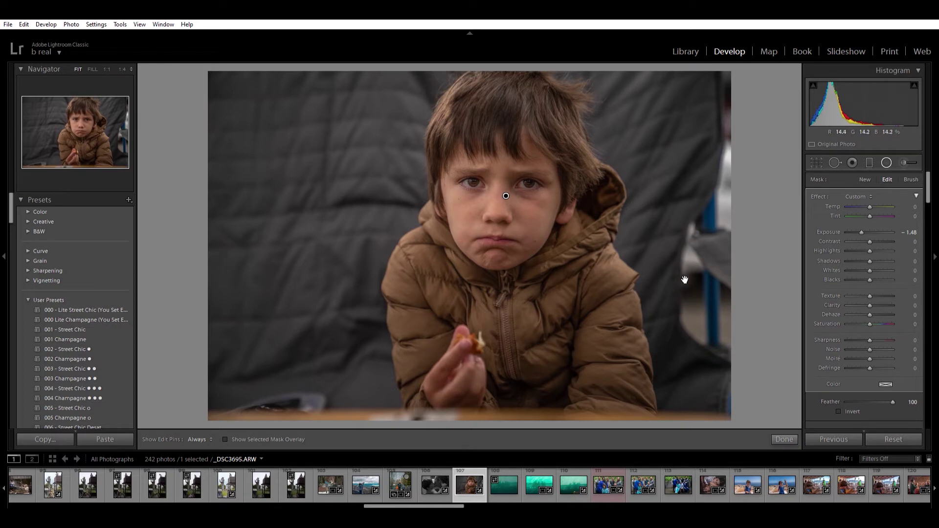
# Step: Compare the photo with the radial filter off and on, and close the radial filter editing
pyautogui.scroll(-3, 818, 399)
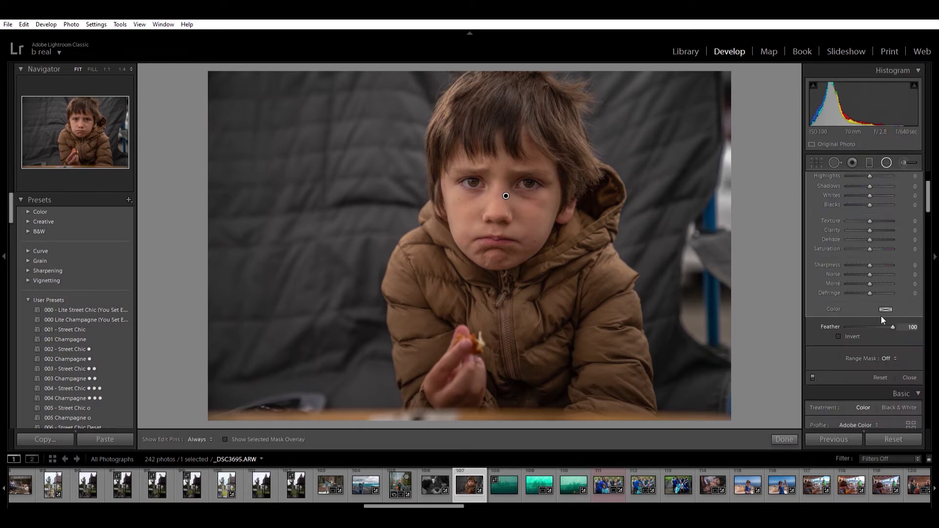
pyautogui.click(811, 370)
pyautogui.click(811, 371)
pyautogui.click(811, 370)
pyautogui.click(812, 373)
pyautogui.click(781, 434)
# Step: Set the Yellow saturation to −64 and the Orange saturation to −9, and compare the photo without and with the color changes
pyautogui.scroll(-3, 867, 331)
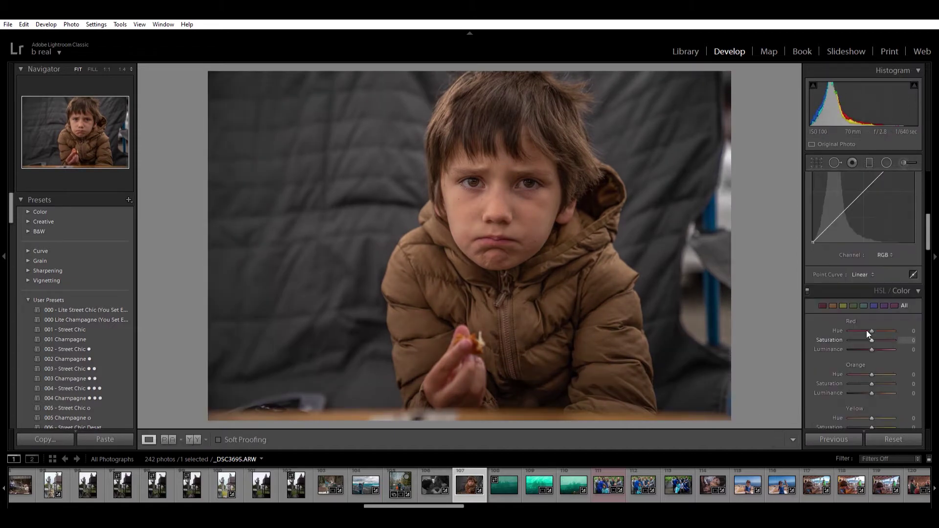
pyautogui.scroll(-3, 874, 265)
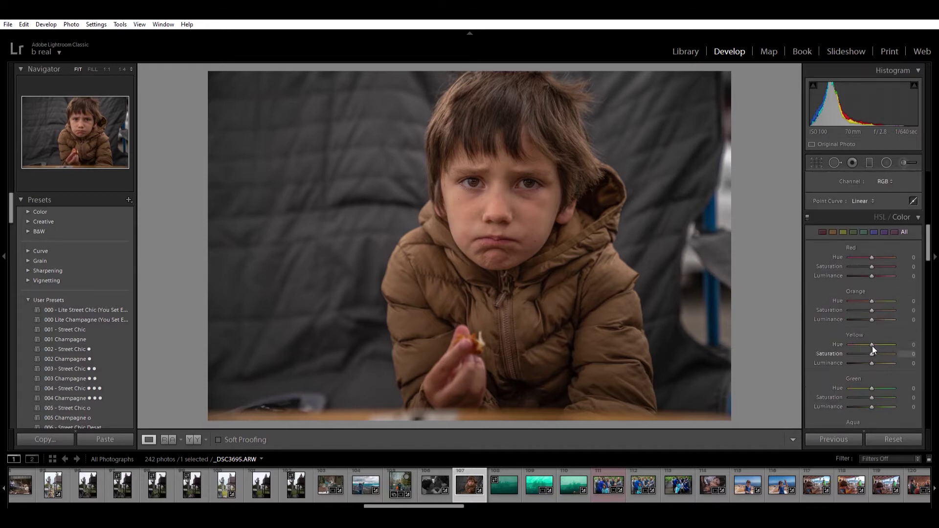
pyautogui.moveTo(870, 345)
pyautogui.mouseDown()
pyautogui.moveTo(856, 344)
pyautogui.moveTo(858, 353)
pyautogui.mouseUp()
pyautogui.click(807, 212)
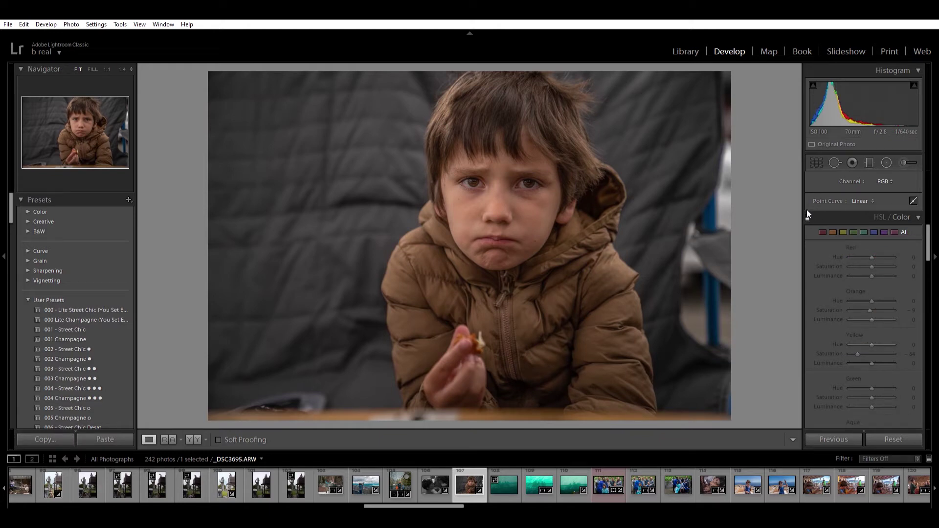
pyautogui.click(807, 215)
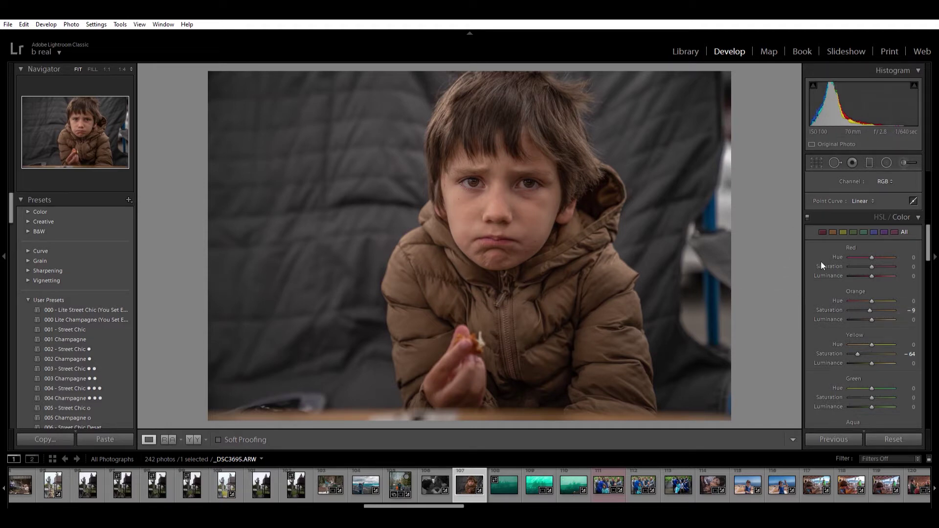
# Step: Point the Detail preview at the boy's eye on the viewer's left
pyautogui.scroll(-10, 823, 270)
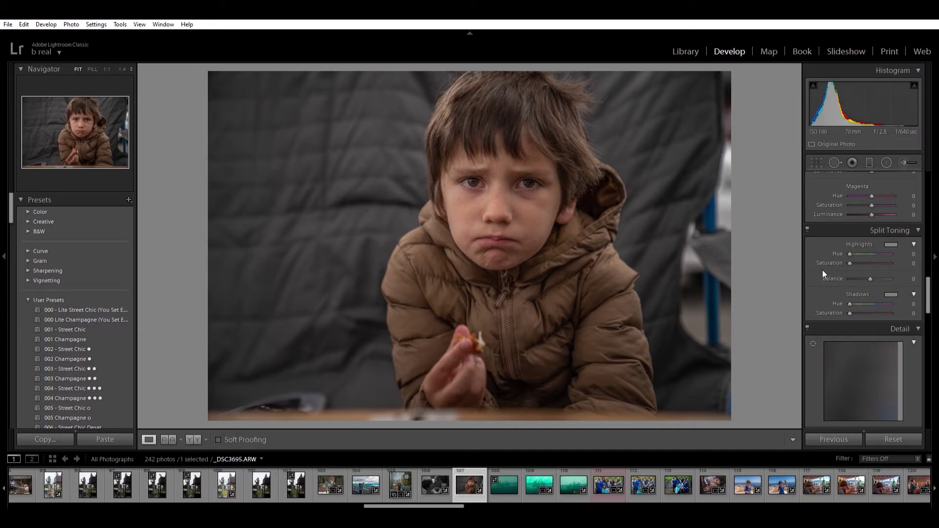
pyautogui.scroll(-5, 822, 270)
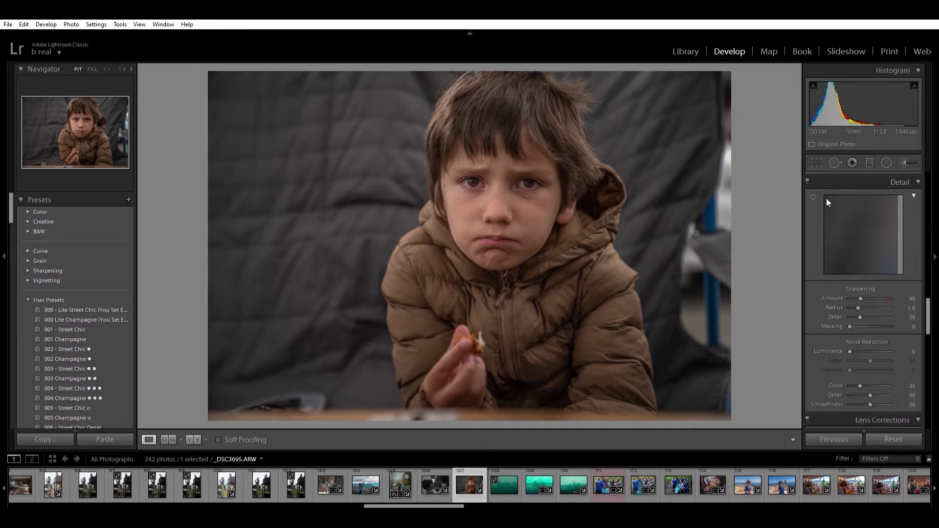
pyautogui.click(813, 196)
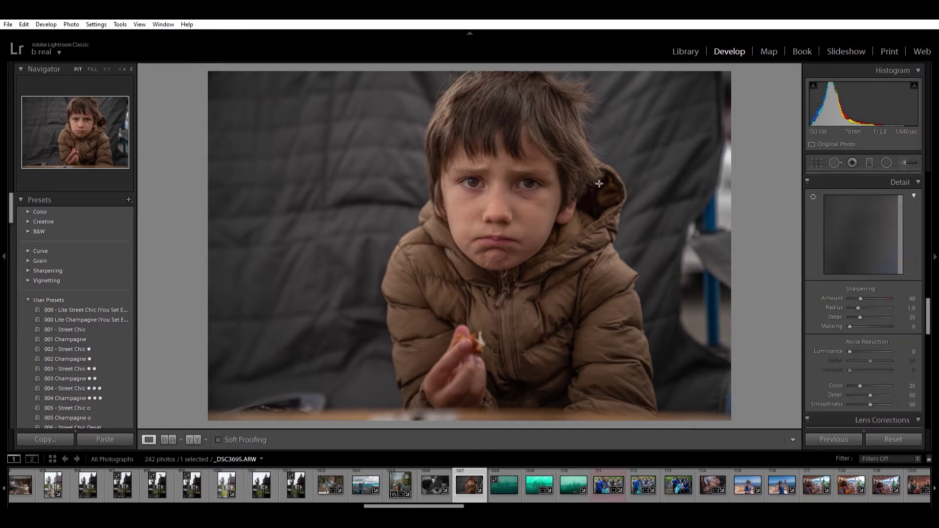
pyautogui.click(469, 182)
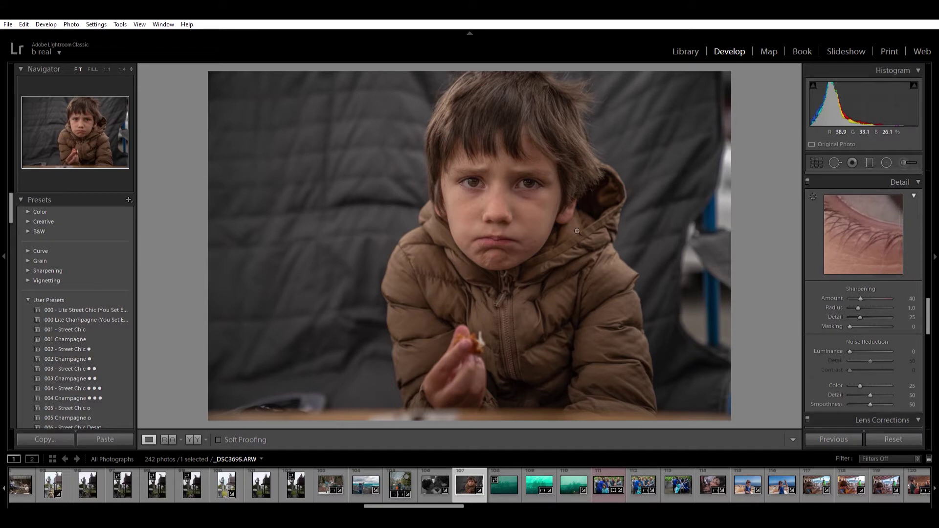
# Step: Set the Sharpening Amount to 70, judging the eyelashes at 3:1 magnification
pyautogui.click(499, 197)
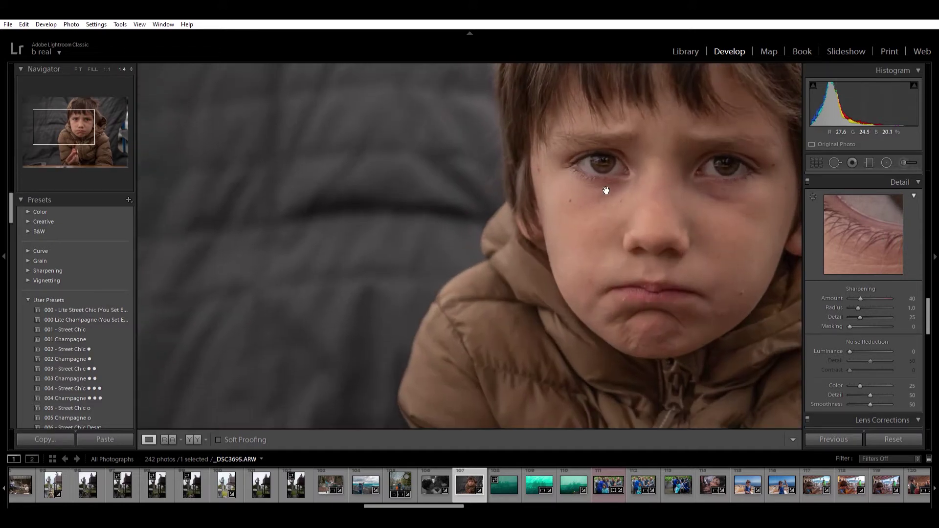
pyautogui.moveTo(606, 189); pyautogui.dragTo(507, 206)
pyautogui.hotkey('ctrl', '=')
pyautogui.hotkey('ctrl', '=')
pyautogui.moveTo(566, 153); pyautogui.dragTo(505, 256)
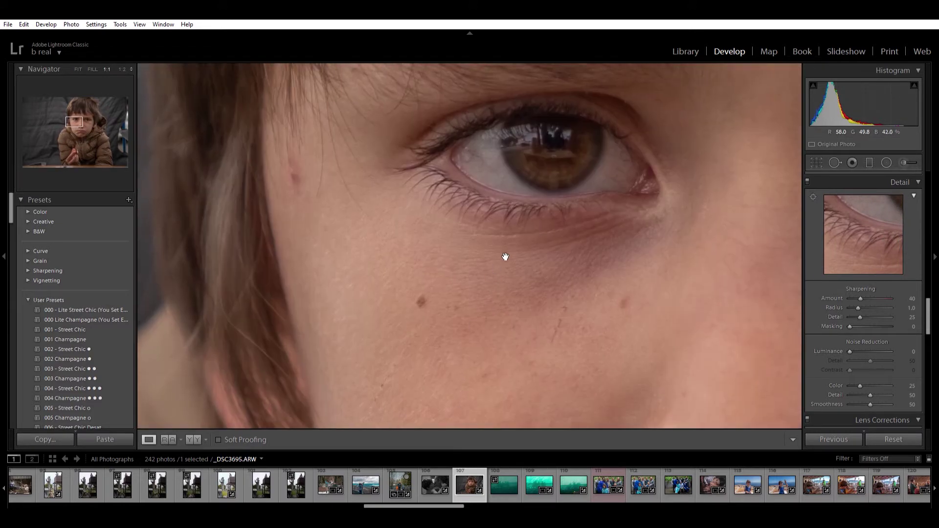
pyautogui.hotkey('ctrl', '=')
pyautogui.moveTo(513, 209); pyautogui.dragTo(497, 293)
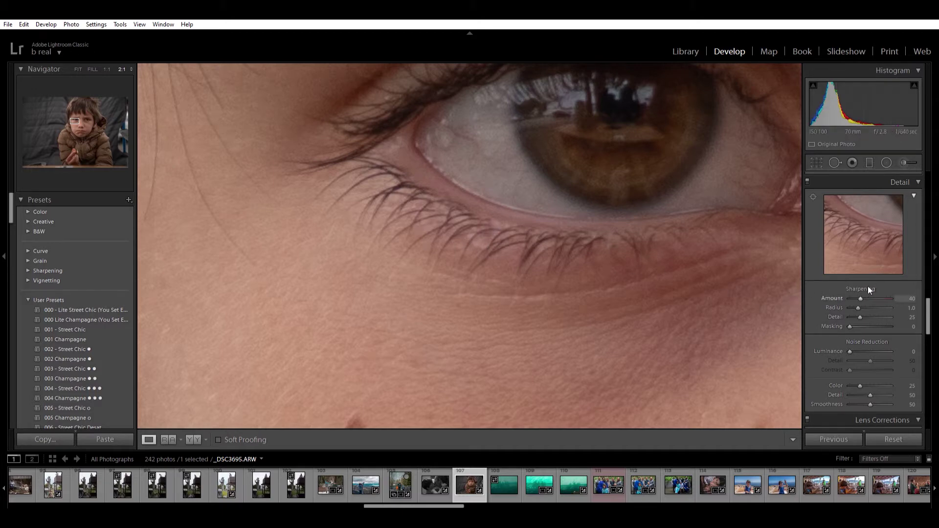
pyautogui.hotkey('ctrl', '=')
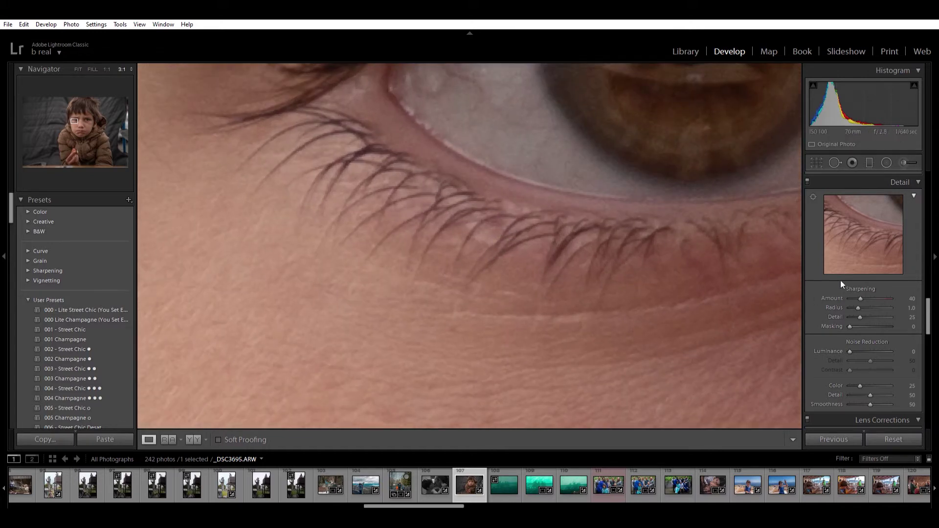
pyautogui.moveTo(863, 289); pyautogui.dragTo(882, 291)
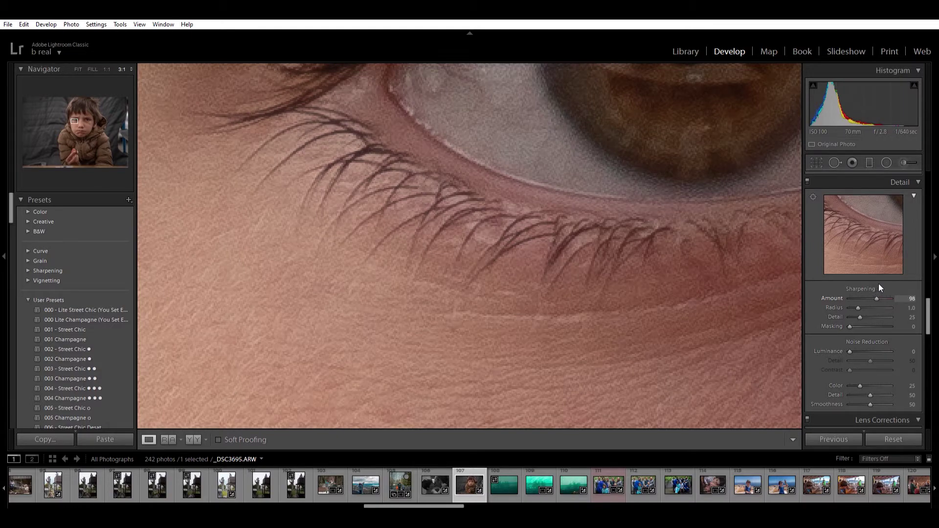
pyautogui.moveTo(879, 283)
pyautogui.mouseDown()
pyautogui.moveTo(849, 284)
pyautogui.moveTo(868, 286)
pyautogui.mouseUp()
# Step: Set the sharpening Masking to 77, judging the mask and the eyelashes, and return to the full photo
pyautogui.keyDown('alt'); pyautogui.click(851, 317); pyautogui.keyUp('alt')
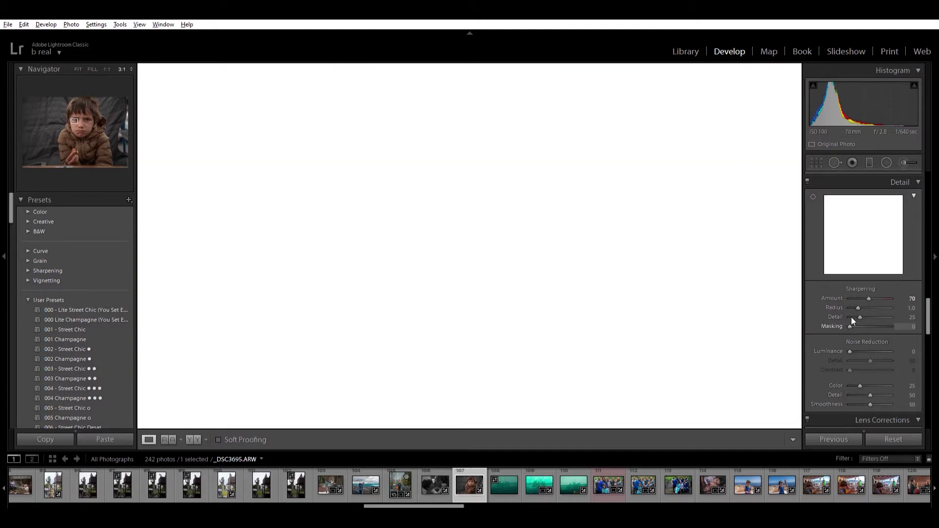
pyautogui.moveTo(852, 317); pyautogui.dragTo(868, 315)
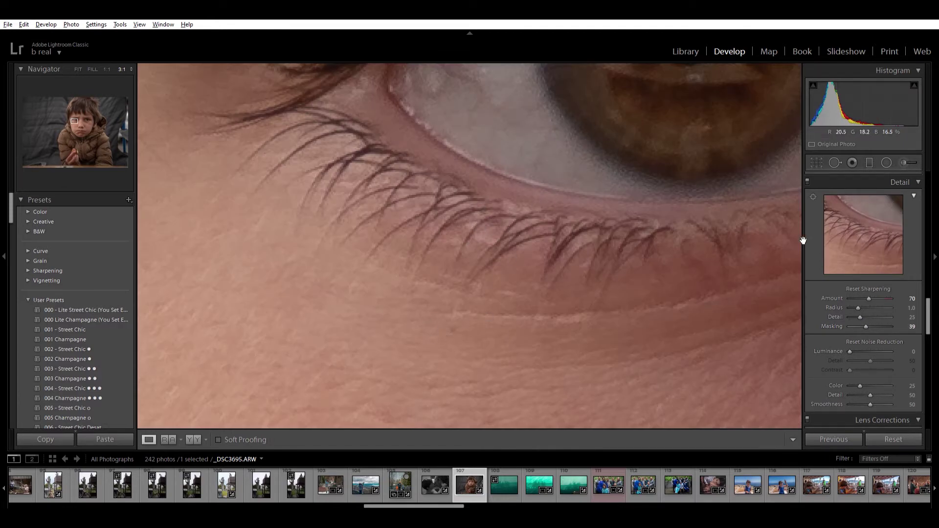
pyautogui.moveTo(867, 316); pyautogui.dragTo(879, 316)
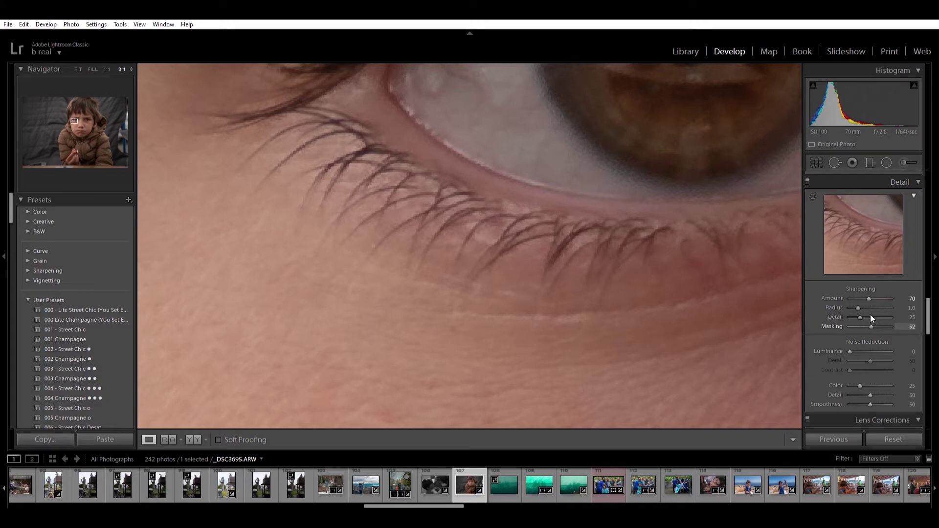
pyautogui.moveTo(862, 310); pyautogui.dragTo(881, 314)
pyautogui.click(646, 264)
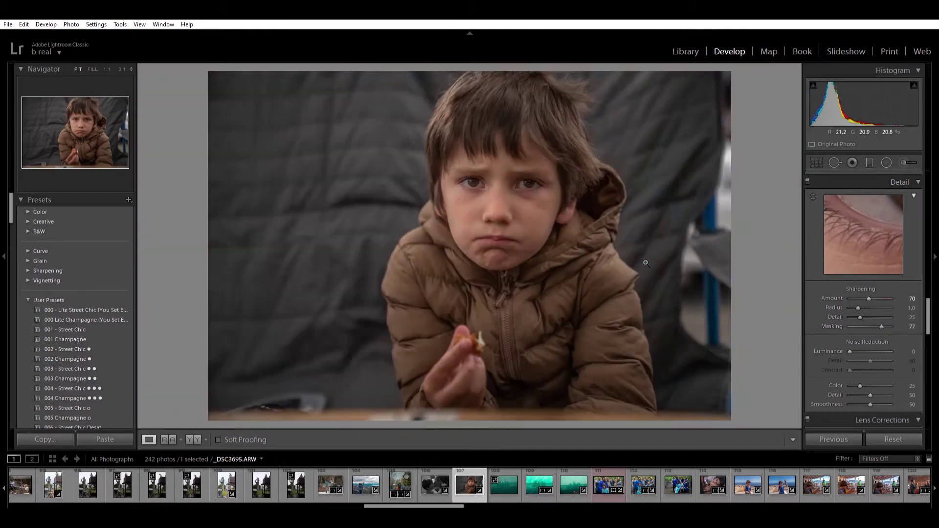
# Step: Turn on Remove Chromatic Aberration, checking its effect on the magnified edge of the boy's hair
pyautogui.moveTo(526, 186); pyautogui.dragTo(509, 195)
pyautogui.scroll(-2, 858, 345)
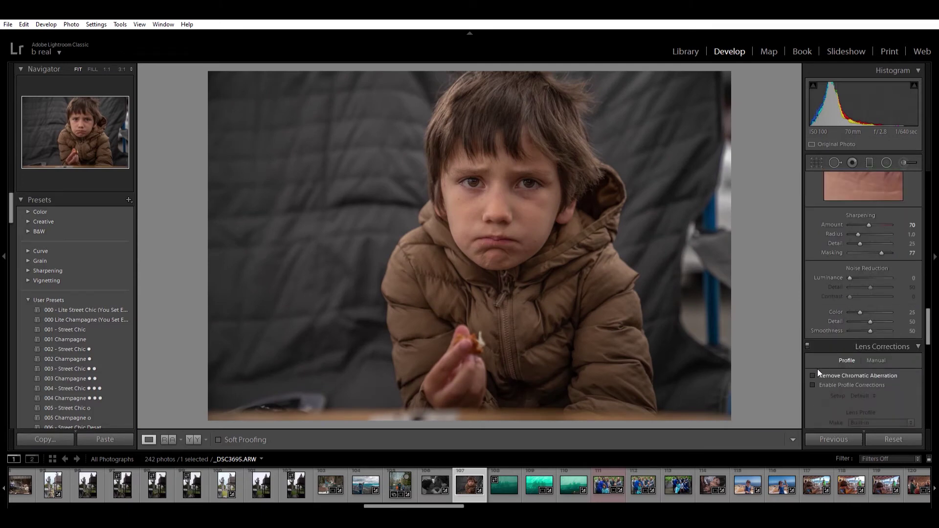
pyautogui.click(487, 133)
pyautogui.moveTo(428, 98); pyautogui.dragTo(622, 137)
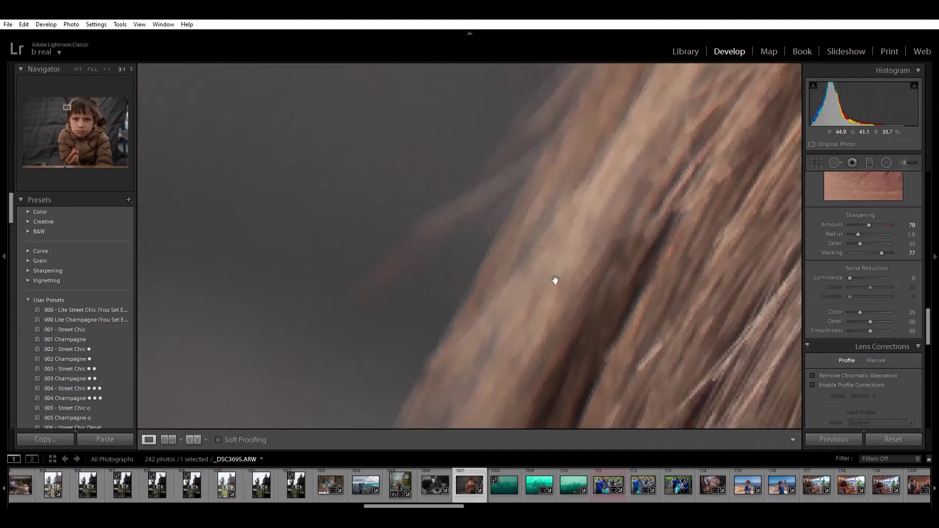
pyautogui.moveTo(555, 235); pyautogui.dragTo(530, 162)
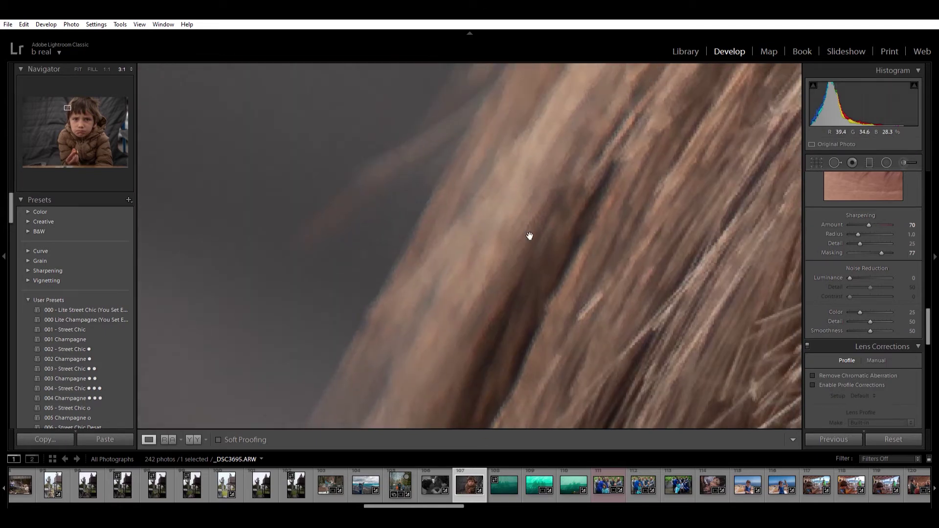
pyautogui.click(813, 375)
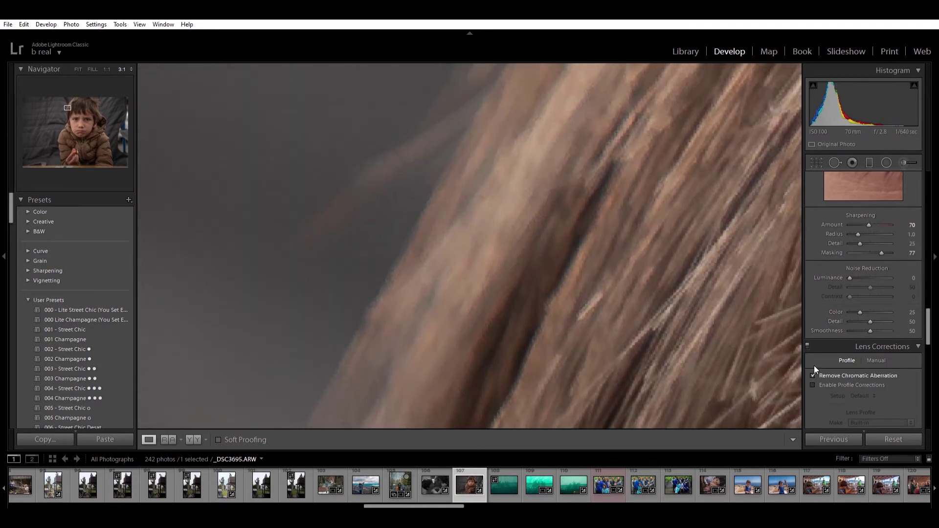
pyautogui.click(813, 376)
pyautogui.moveTo(583, 162); pyautogui.dragTo(544, 206)
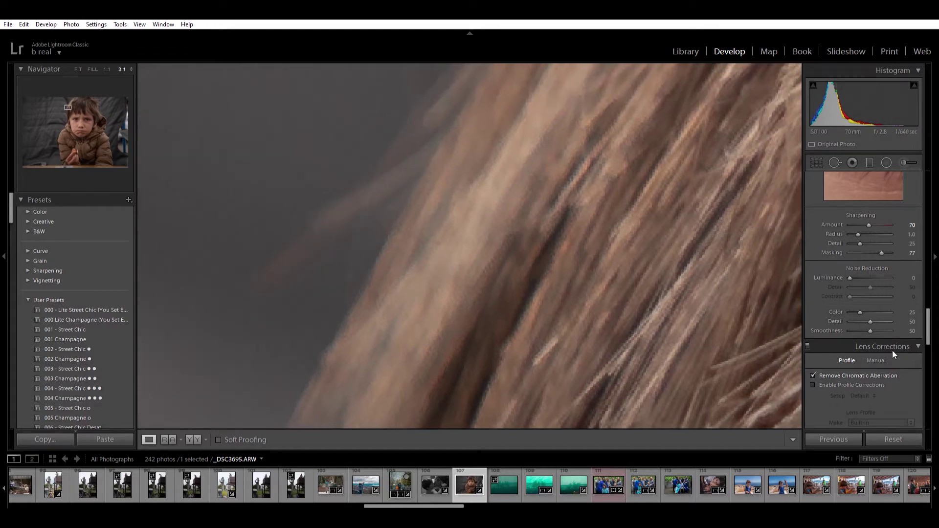
# Step: Show the full photo and enable the lens profile corrections
pyautogui.moveTo(929, 319); pyautogui.dragTo(931, 288)
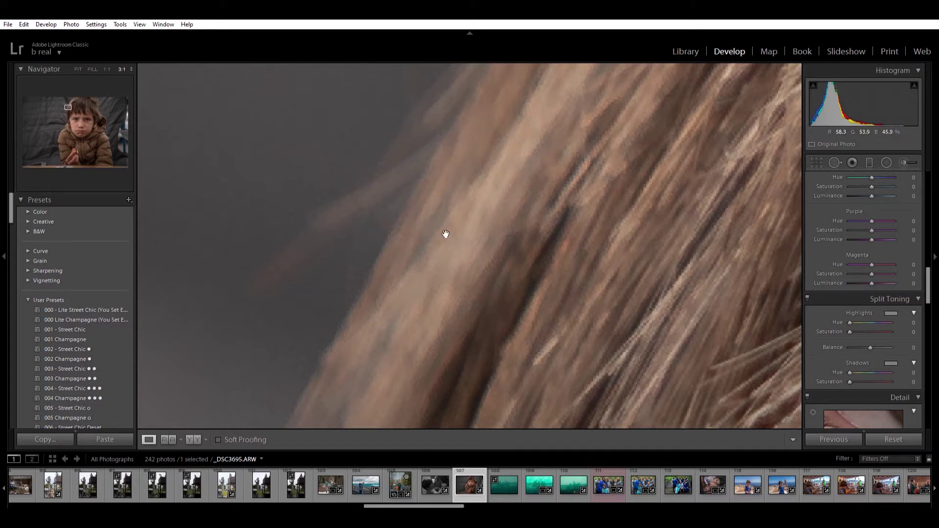
pyautogui.scroll(-3, 838, 348)
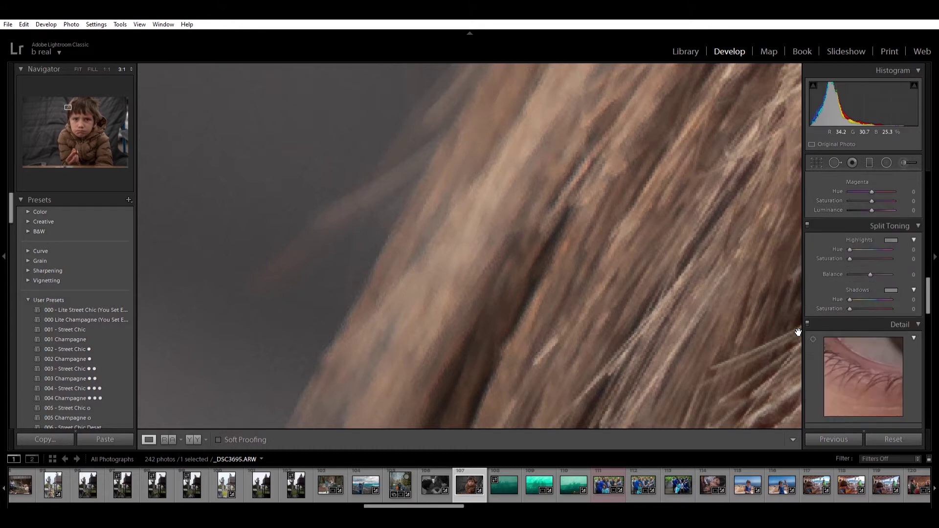
pyautogui.scroll(-10, 831, 293)
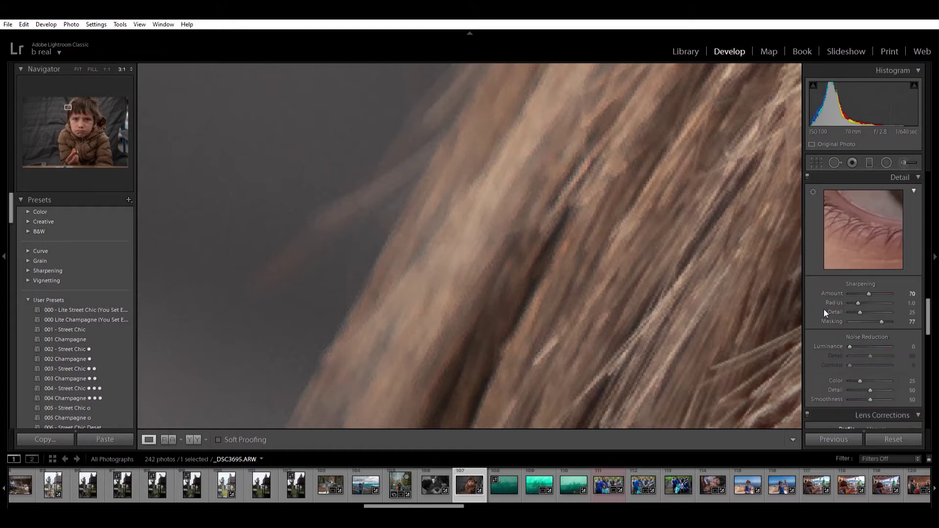
pyautogui.click(700, 282)
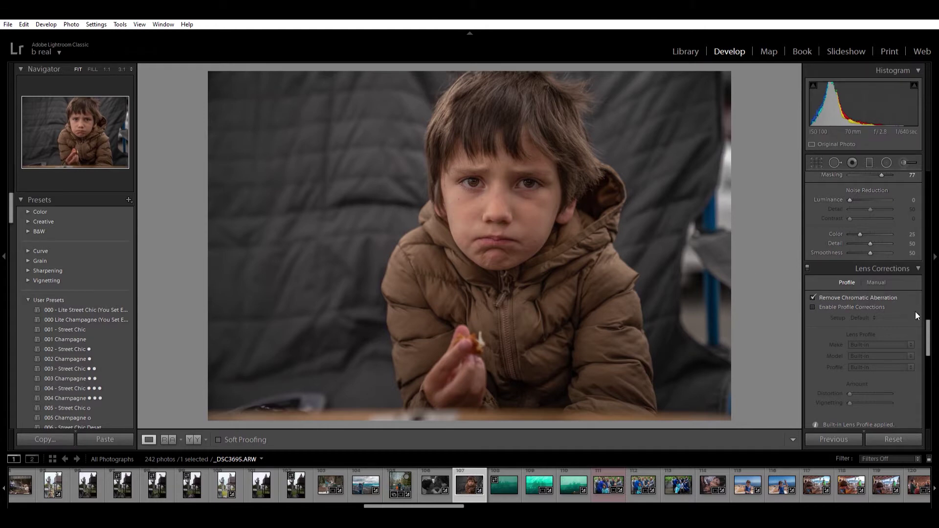
pyautogui.click(812, 306)
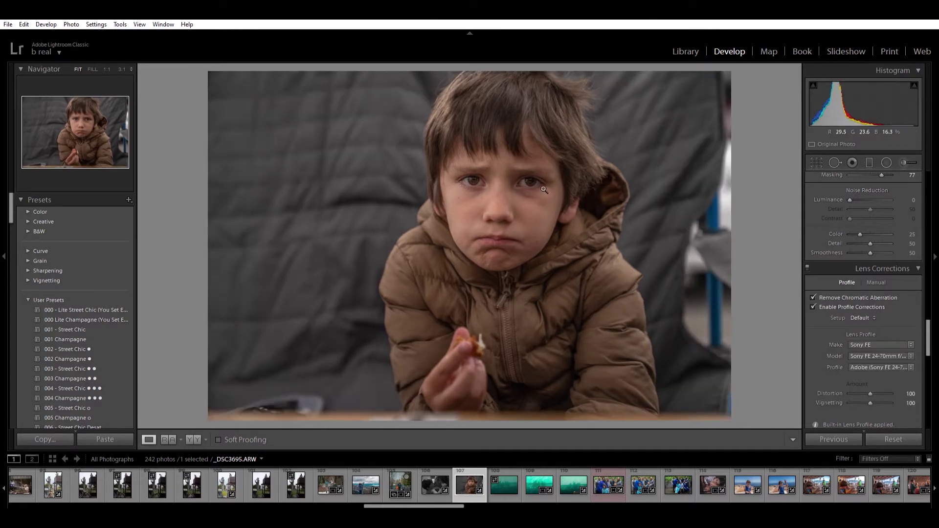
# Step: Try a Rotate transform of +8.6 on the photo and reset it
pyautogui.scroll(-3, 844, 342)
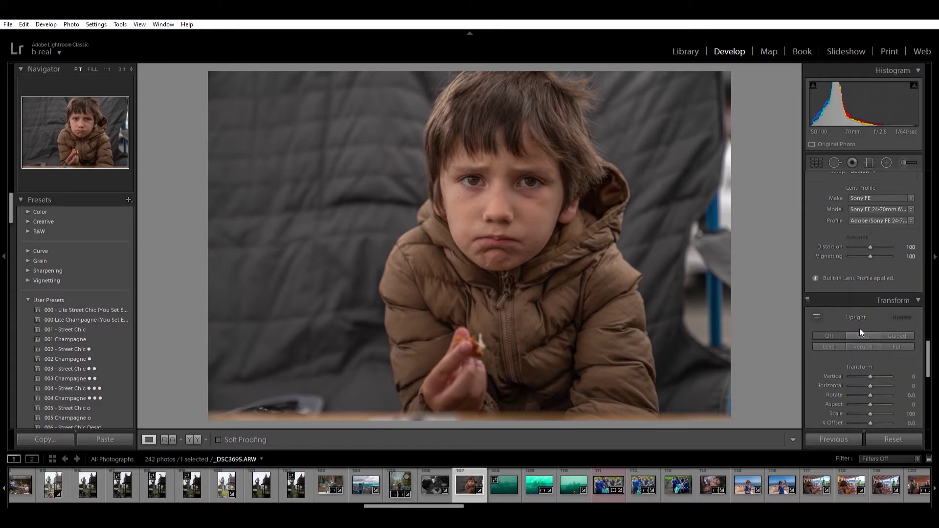
pyautogui.moveTo(872, 379); pyautogui.dragTo(887, 386)
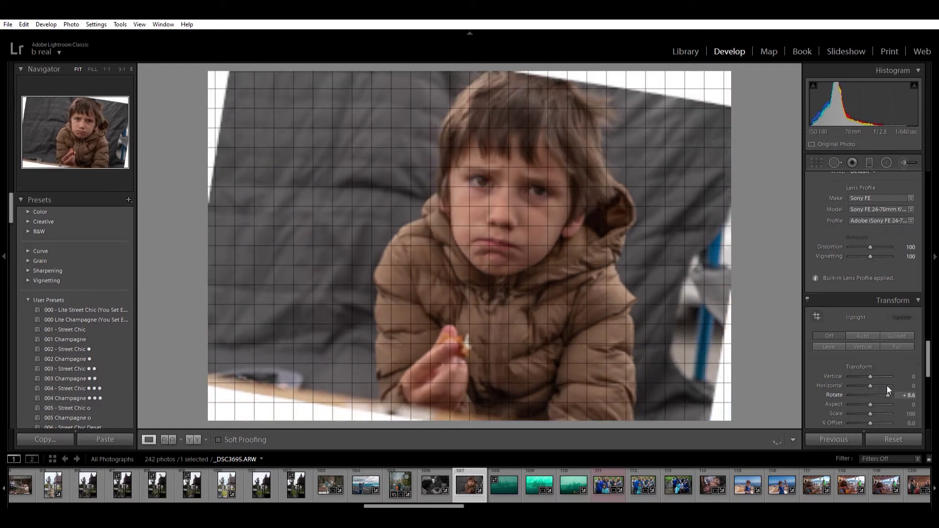
pyautogui.doubleClick(888, 386)
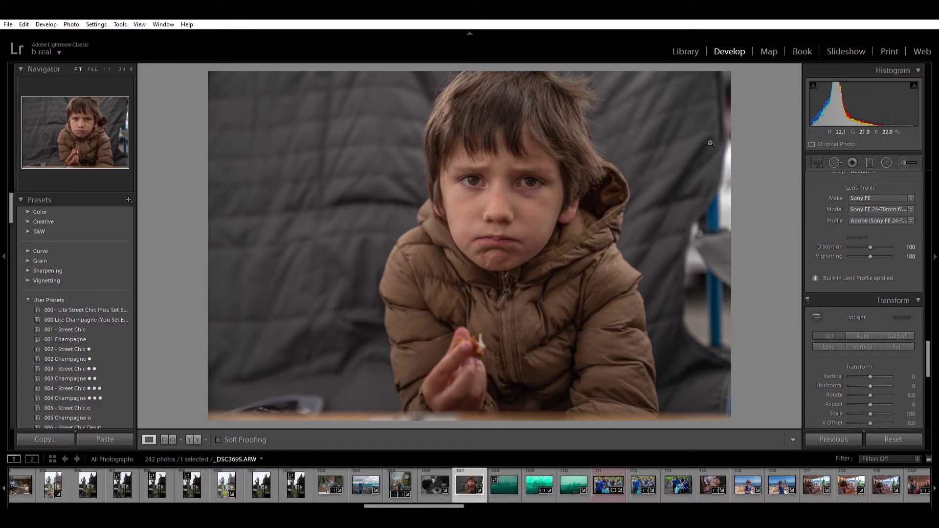
# Step: Straighten the photo with Guided Upright, drawing one near-vertical guide along the backdrop's right edge and another down the backdrop left of the boy
pyautogui.click(898, 334)
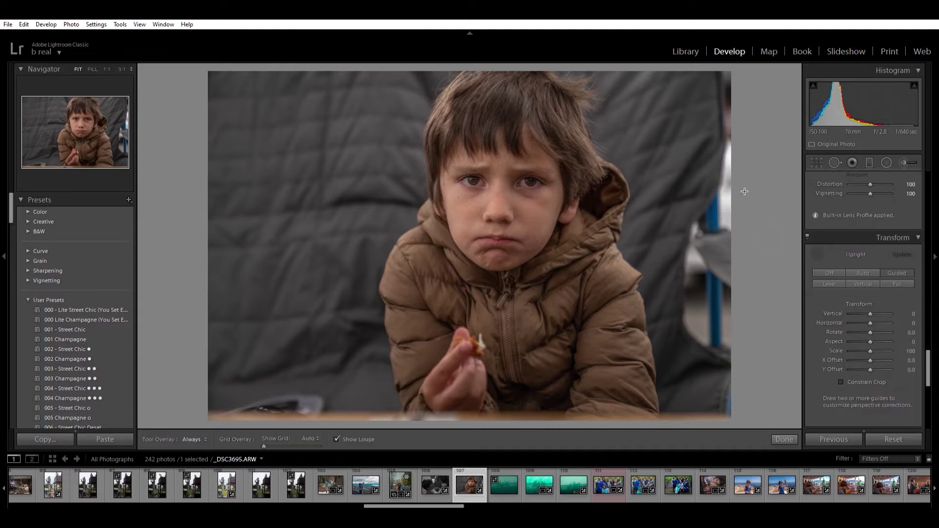
pyautogui.moveTo(719, 97); pyautogui.dragTo(723, 339)
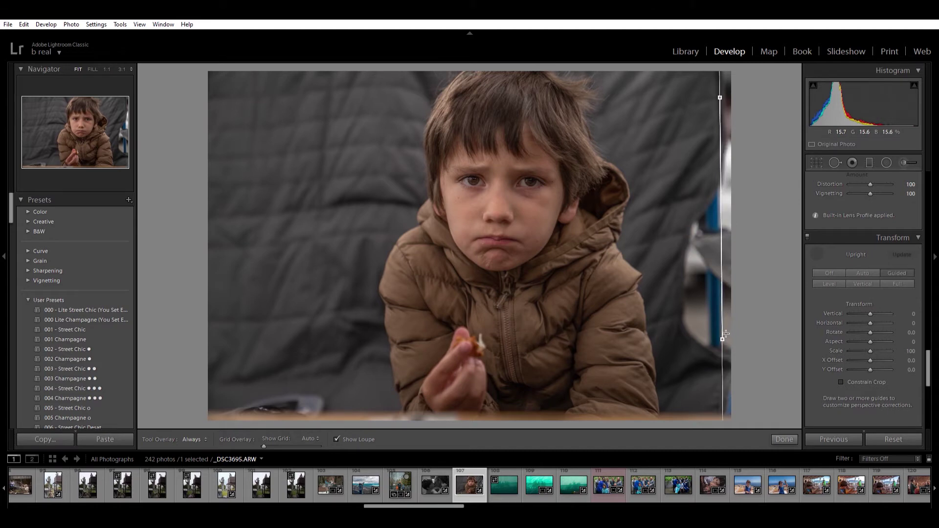
pyautogui.moveTo(325, 97); pyautogui.dragTo(310, 344)
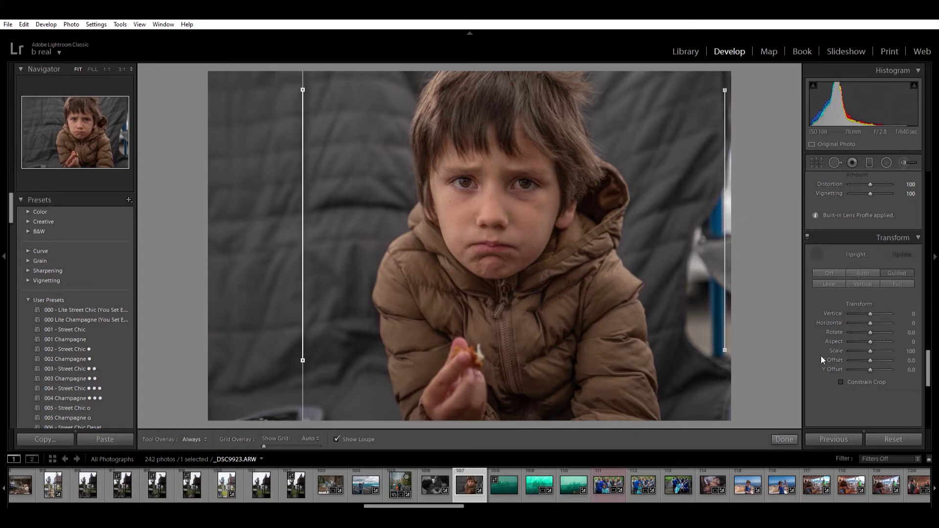
# Step: Compare the photo without and with the transform correction, leaving the correction on
pyautogui.click(809, 233)
pyautogui.click(808, 233)
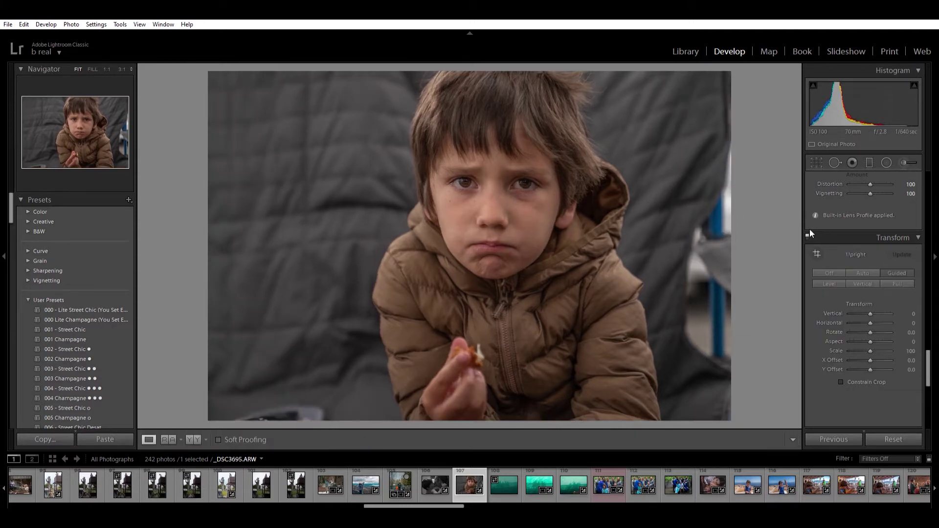
pyautogui.click(808, 232)
pyautogui.click(810, 231)
pyautogui.click(810, 231)
pyautogui.click(808, 233)
pyautogui.click(808, 229)
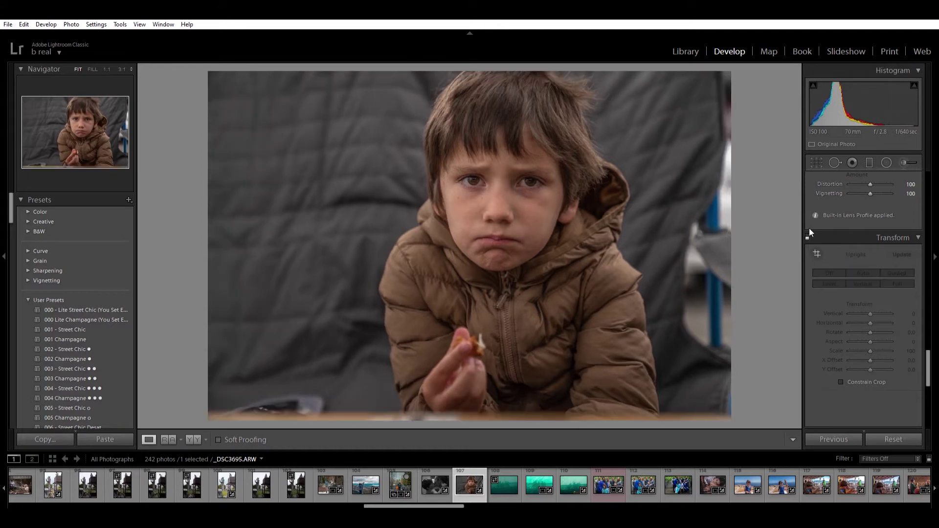
pyautogui.click(809, 228)
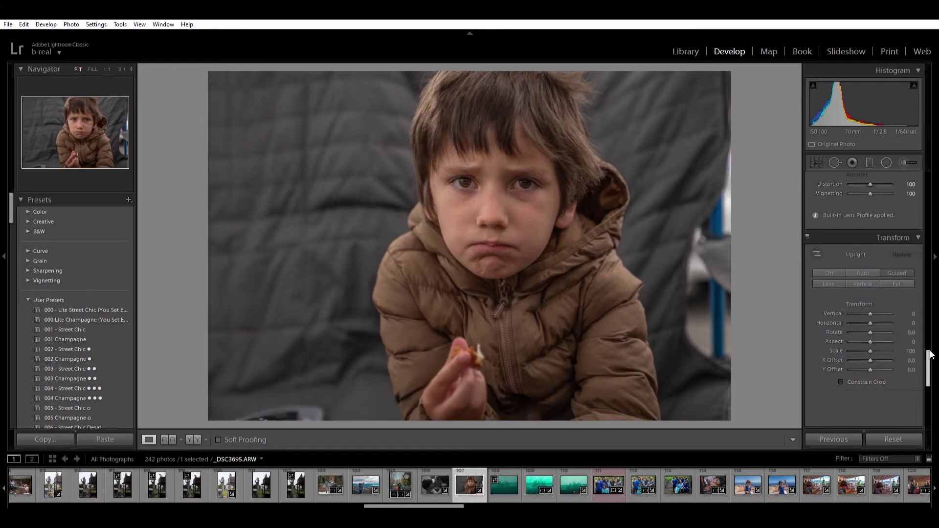
# Step: Try a Rotate transform of +4.3 on the straightened photo and undo it
pyautogui.moveTo(931, 355); pyautogui.dragTo(932, 367)
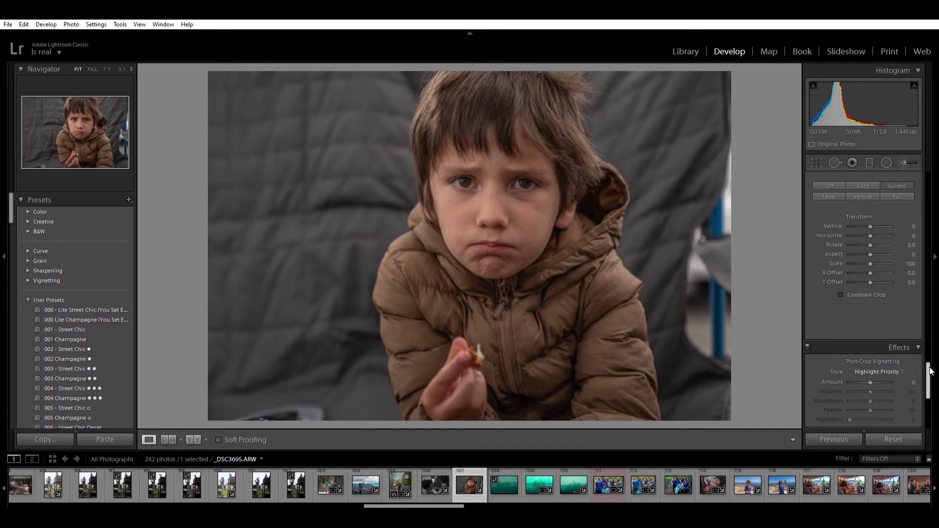
pyautogui.moveTo(870, 234); pyautogui.dragTo(880, 235)
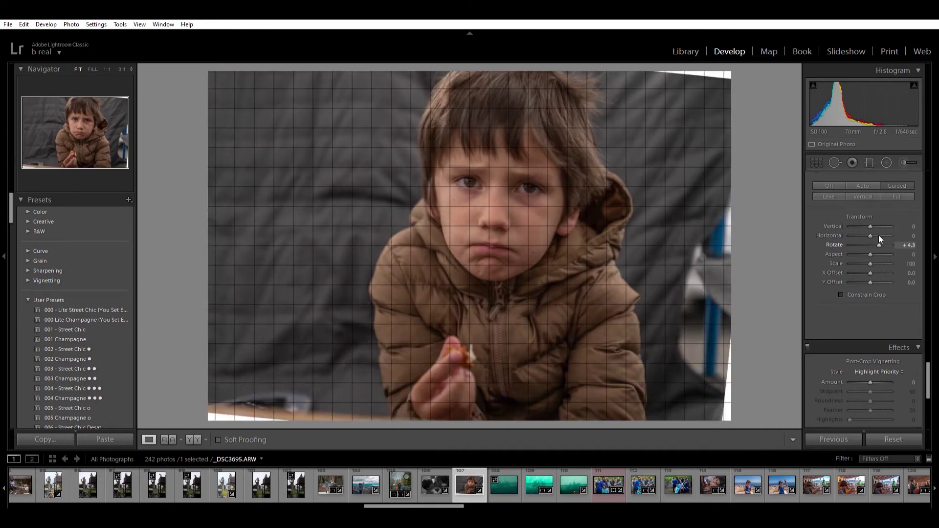
pyautogui.hotkey('ctrl', 'z')
# Step: In the Calibration settings, set Shadows Tint to −10, Red Primary Saturation to +5 and Blue Primary Hue to −21
pyautogui.scroll(-3, 931, 377)
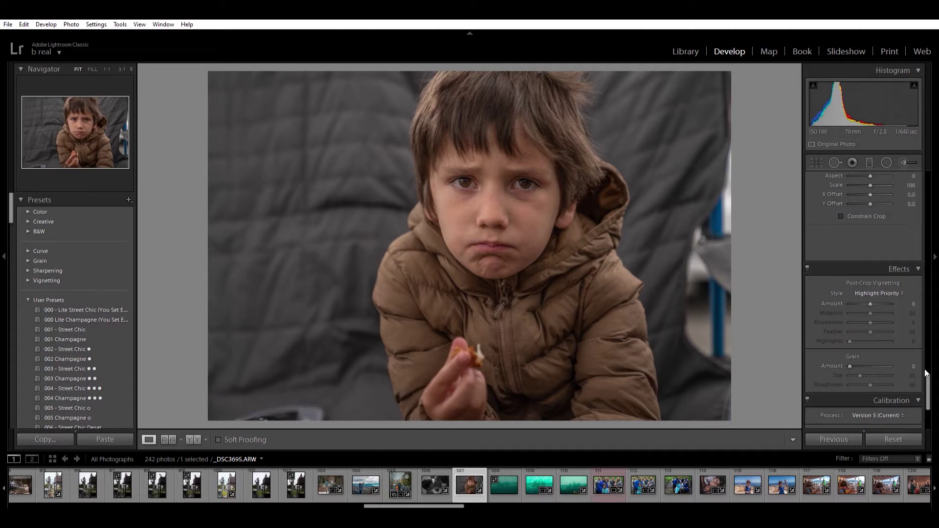
pyautogui.moveTo(927, 374); pyautogui.dragTo(929, 397)
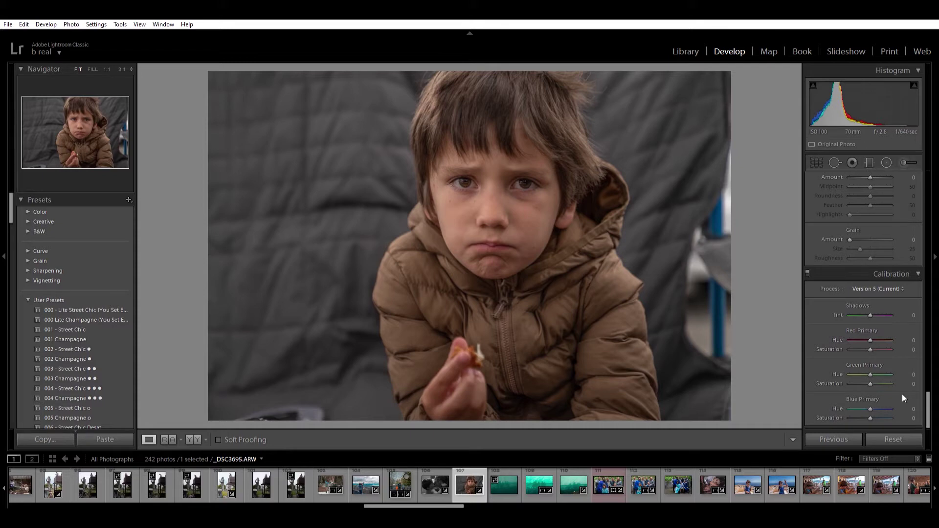
pyautogui.click(375, 196)
pyautogui.click(504, 252)
pyautogui.moveTo(870, 304); pyautogui.dragTo(868, 304)
pyautogui.moveTo(876, 341); pyautogui.dragTo(872, 342)
# Step: Compare the photo without and with the calibration changes, leaving them on
pyautogui.click(807, 268)
pyautogui.click(808, 270)
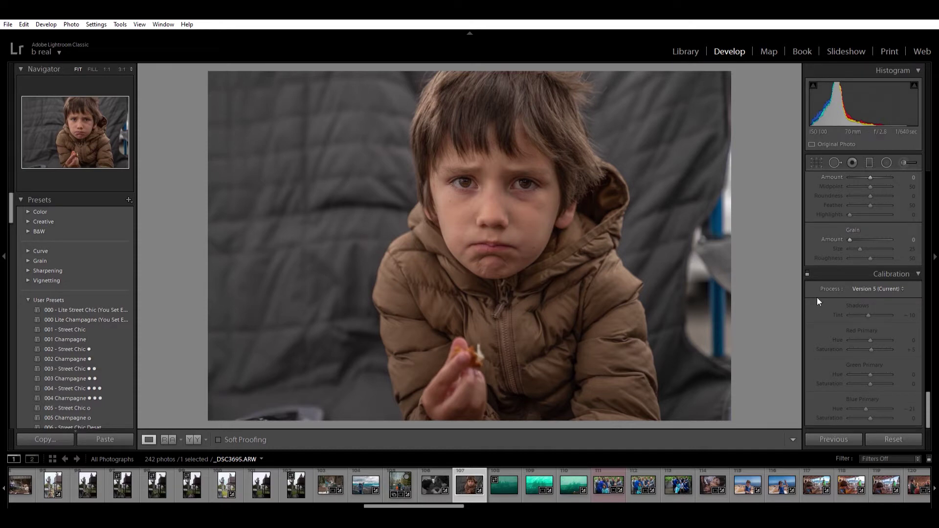
pyautogui.click(807, 273)
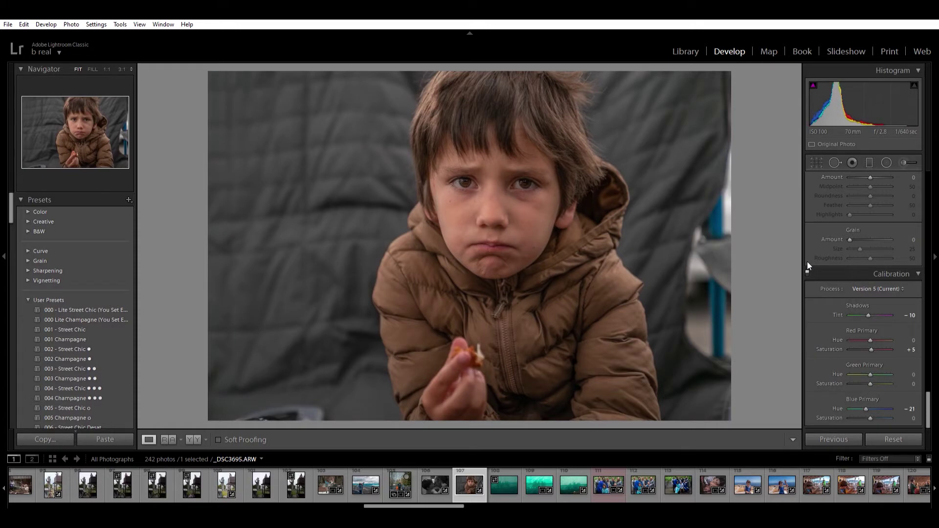
pyautogui.click(808, 265)
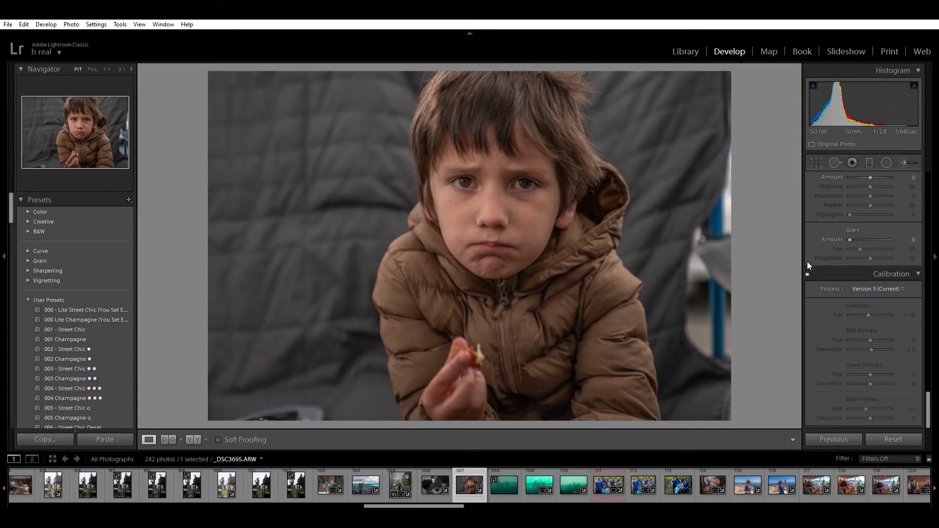
pyautogui.click(807, 262)
pyautogui.click(808, 263)
pyautogui.click(807, 262)
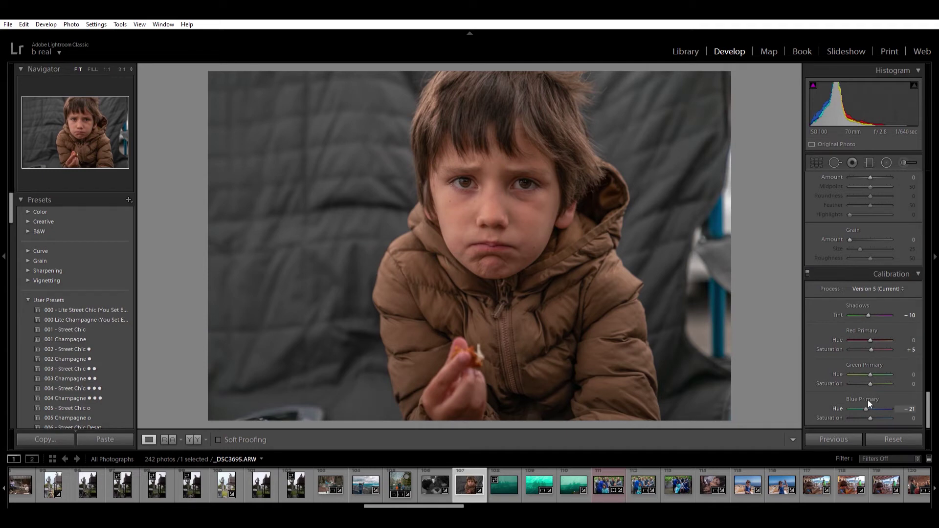
# Step: Nudge the Blue Primary Hue slightly upward and return to the upper develop settings
pyautogui.press('Up')
pyautogui.press('Up')
pyautogui.moveTo(930, 395); pyautogui.dragTo(929, 183)
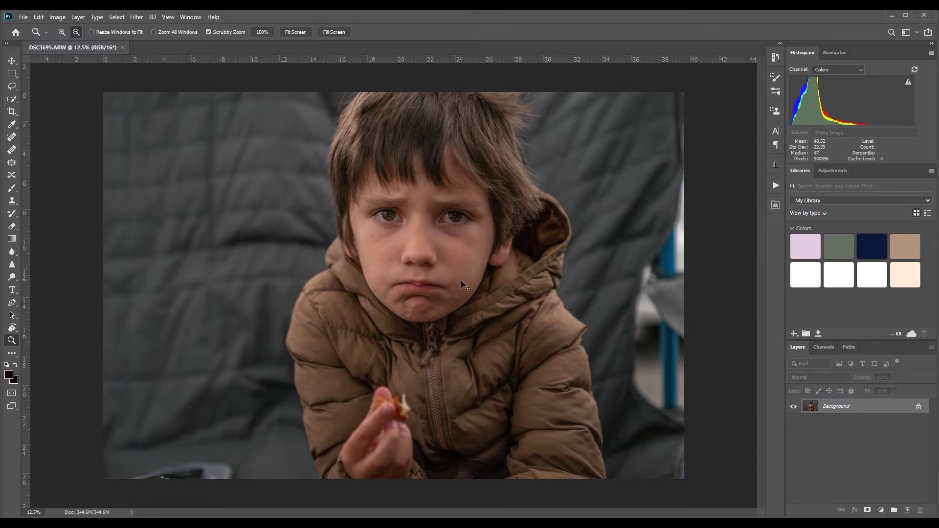
# Step: Duplicate the photo layer and crop in both sides, centring the boy and excluding the blue pole in the background
pyautogui.hotkey('ctrl', 'j')
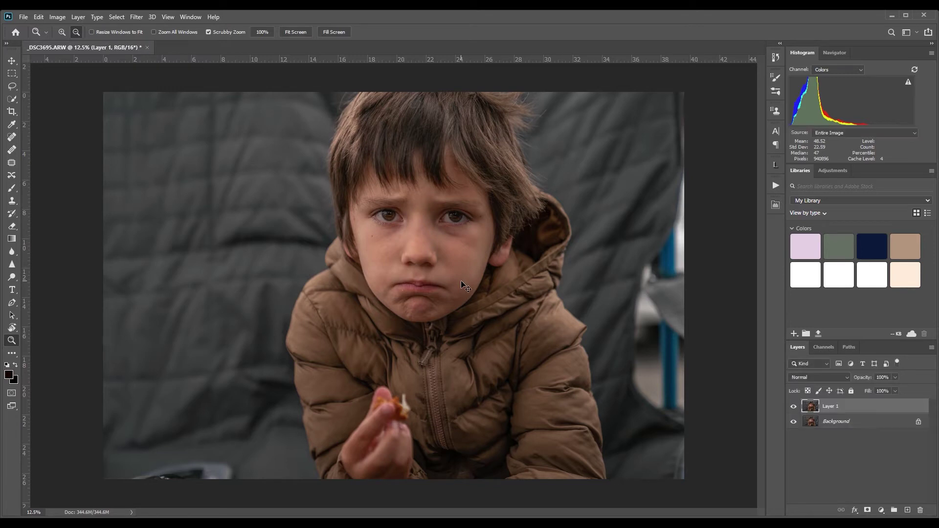
pyautogui.click(11, 112)
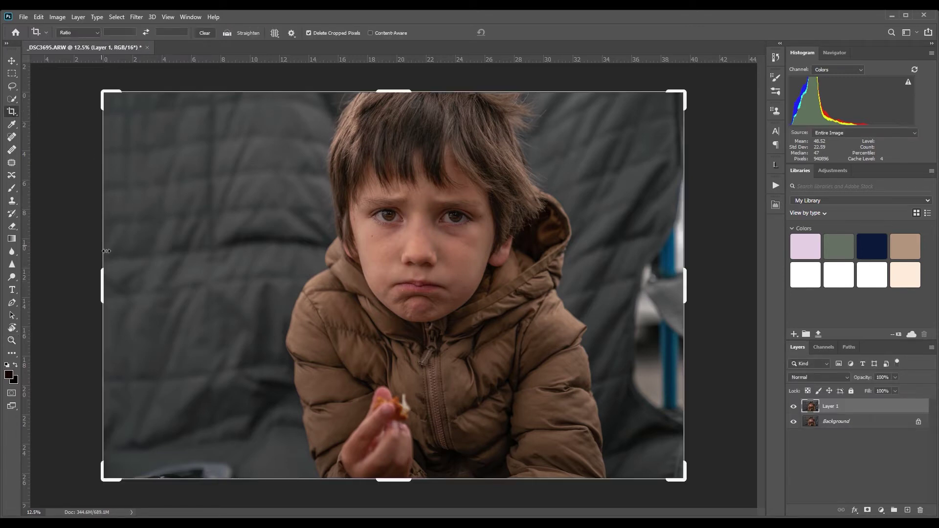
pyautogui.moveTo(109, 294); pyautogui.dragTo(180, 286)
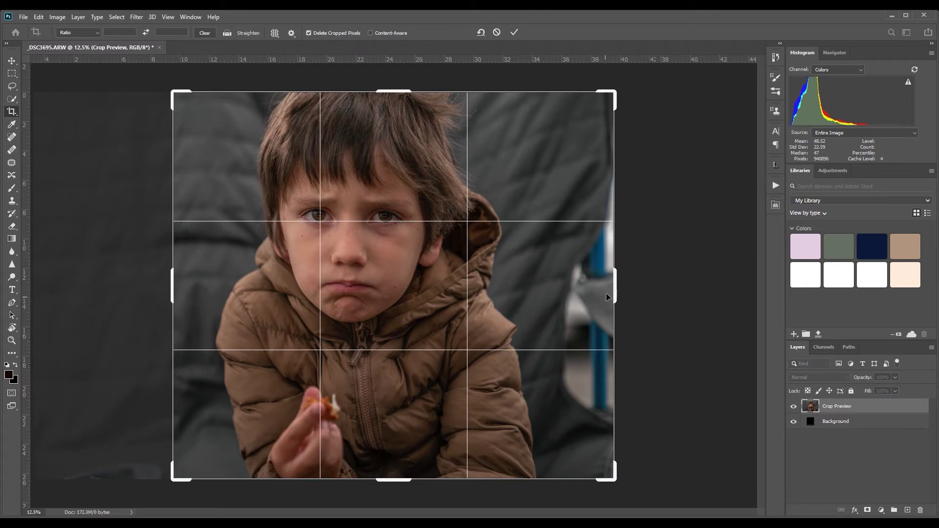
pyautogui.moveTo(615, 288); pyautogui.dragTo(589, 299)
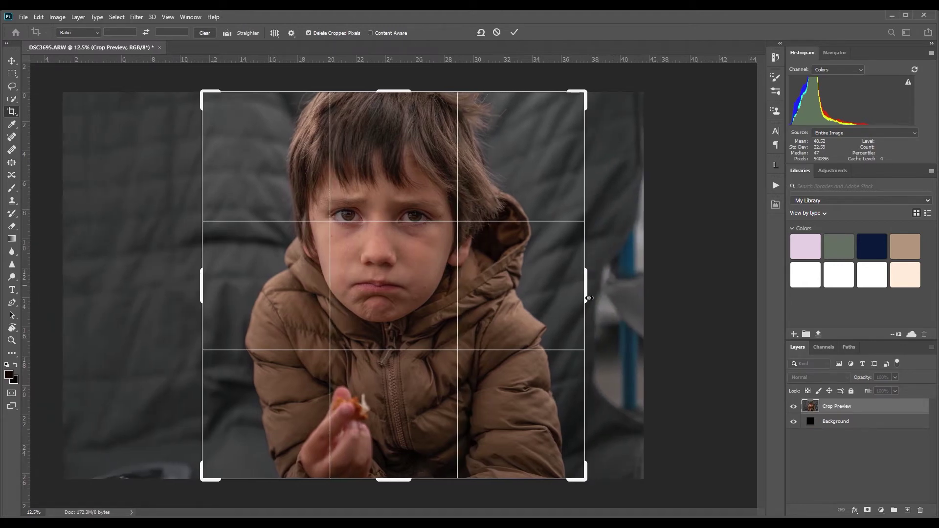
pyautogui.moveTo(205, 295); pyautogui.dragTo(180, 294)
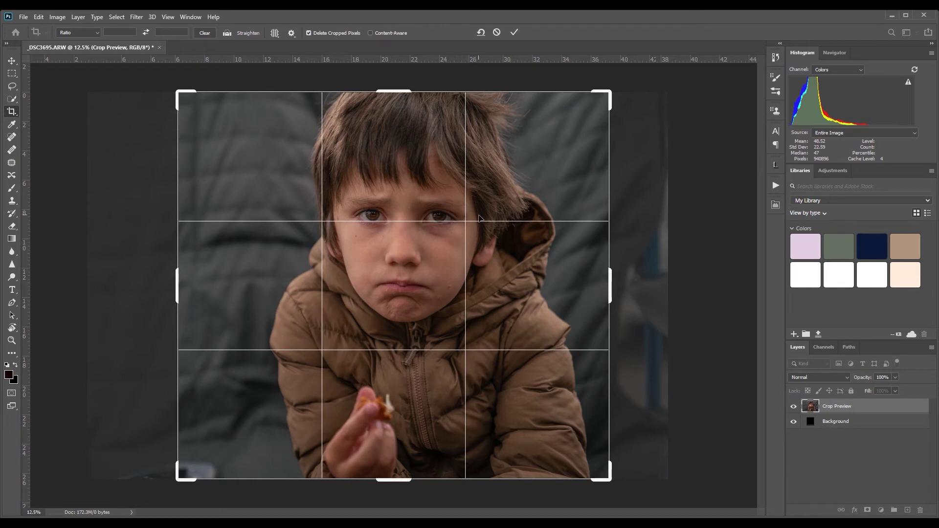
pyautogui.moveTo(176, 291); pyautogui.dragTo(186, 291)
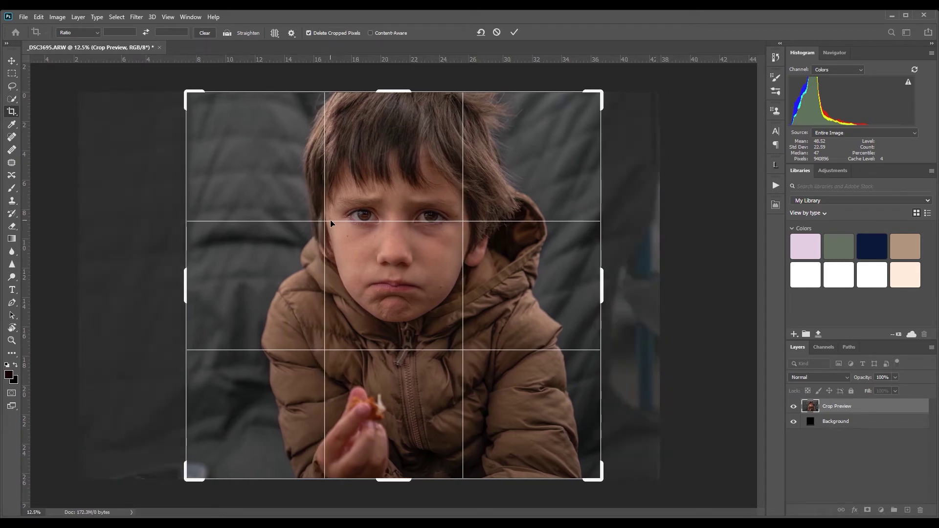
pyautogui.moveTo(610, 284); pyautogui.dragTo(616, 285)
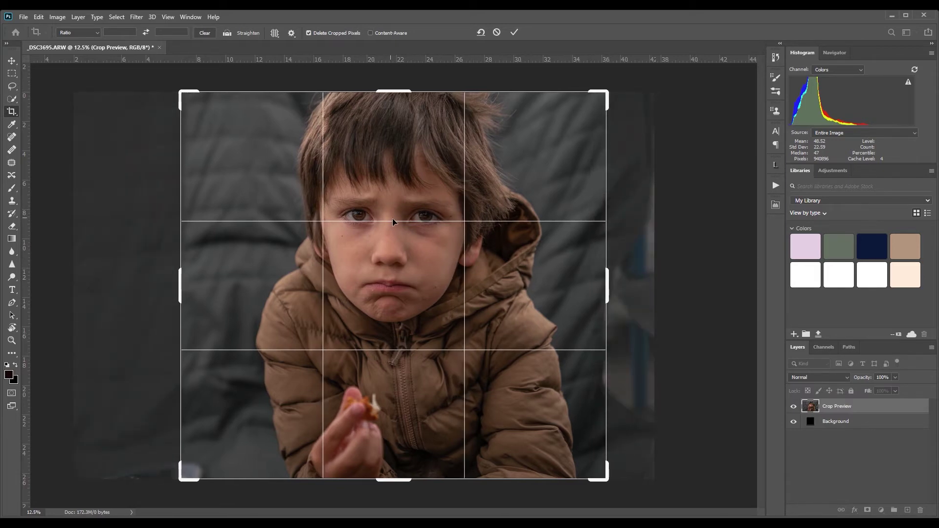
# Step: Crop a thin strip off the photo's bottom edge and merge the duplicate layer with the Background
pyautogui.moveTo(402, 483); pyautogui.dragTo(404, 476)
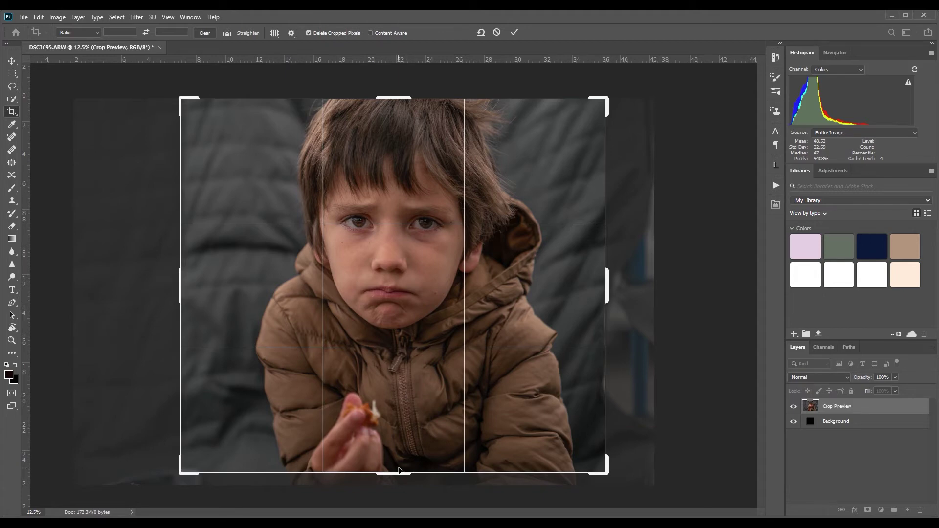
pyautogui.moveTo(401, 474); pyautogui.dragTo(400, 484)
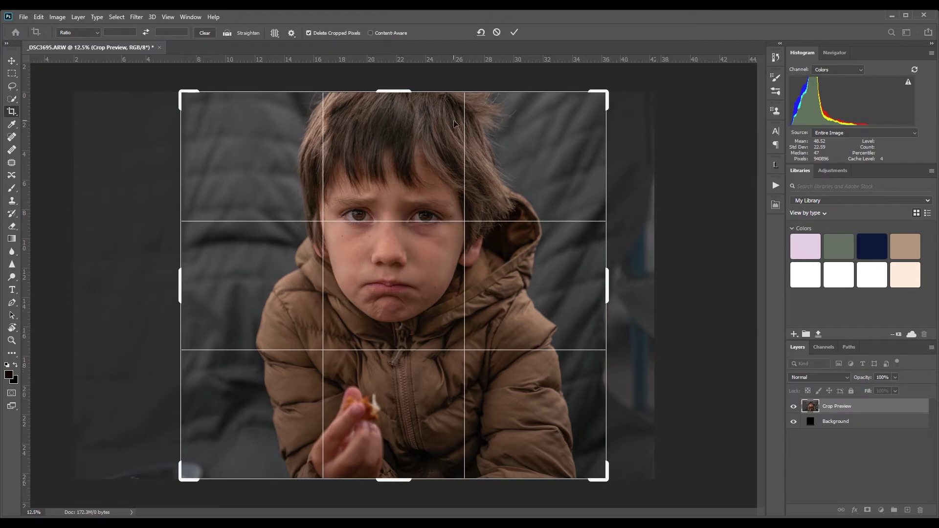
pyautogui.moveTo(389, 482); pyautogui.dragTo(389, 482)
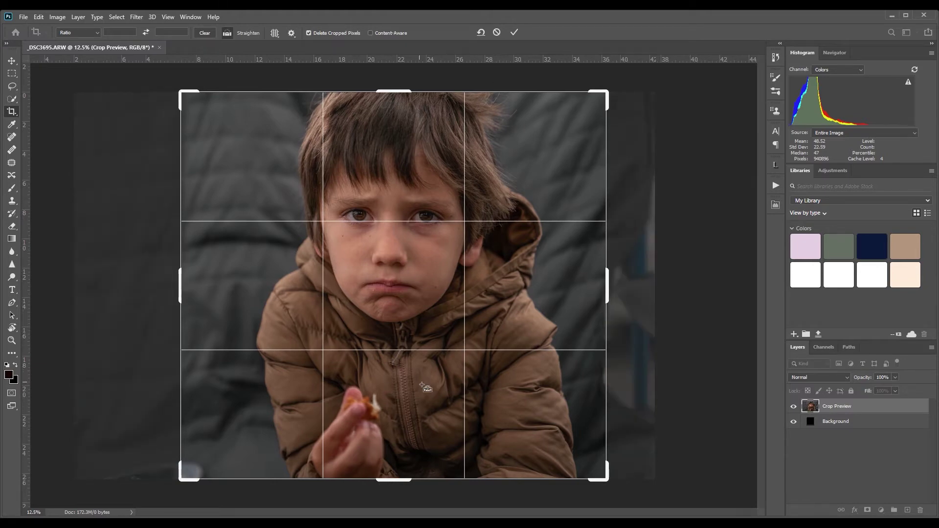
pyautogui.moveTo(403, 482); pyautogui.dragTo(405, 478)
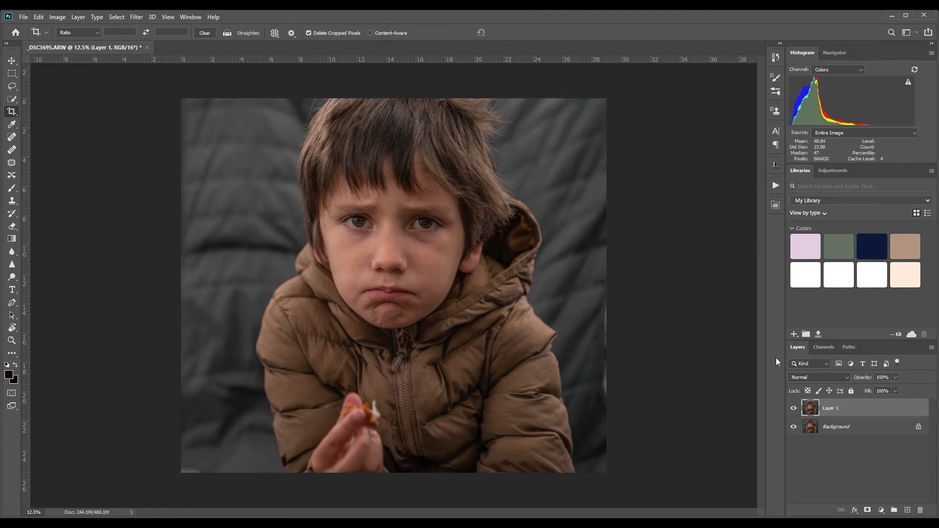
pyautogui.keyDown('shift'); pyautogui.click(840, 427); pyautogui.keyUp('shift')
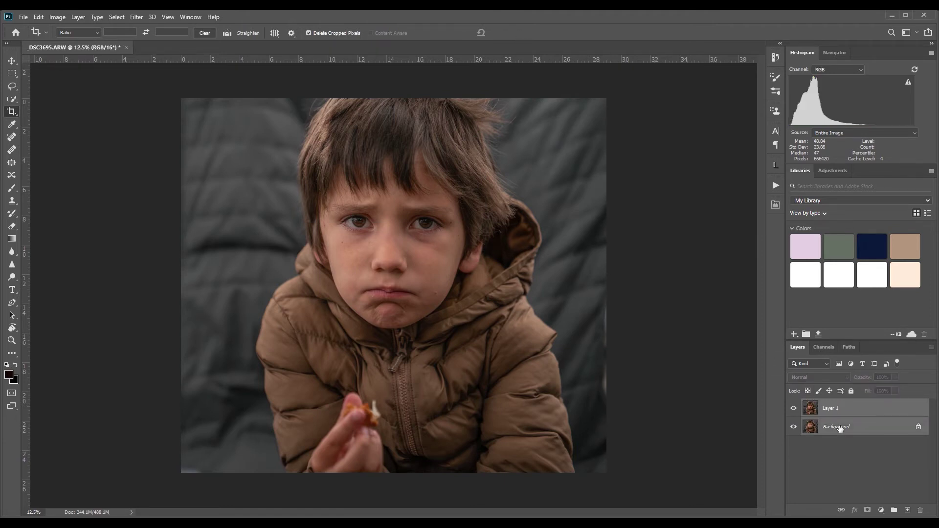
pyautogui.hotkey('ctrl', 'e')
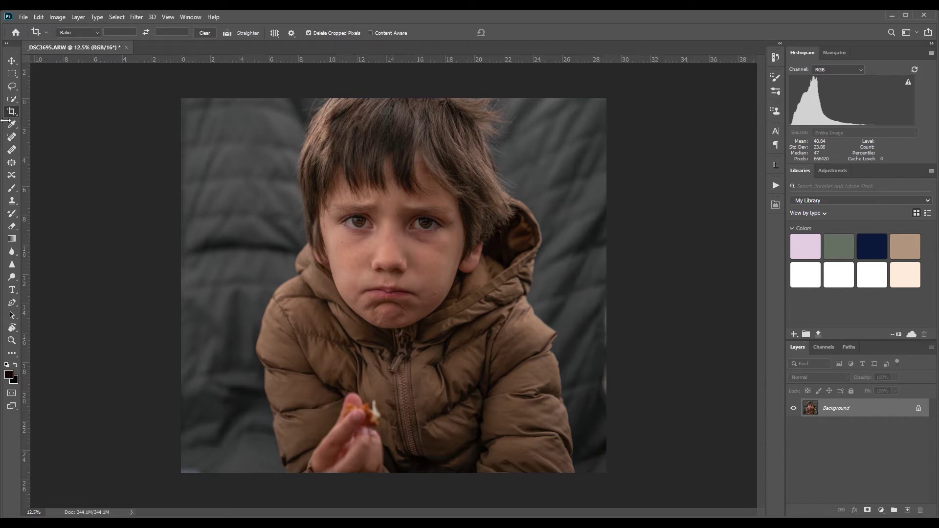
# Step: Copy a narrow full-height strip along the photo's right edge to its own layer and stretch it outward to about 143% width
pyautogui.click(12, 74)
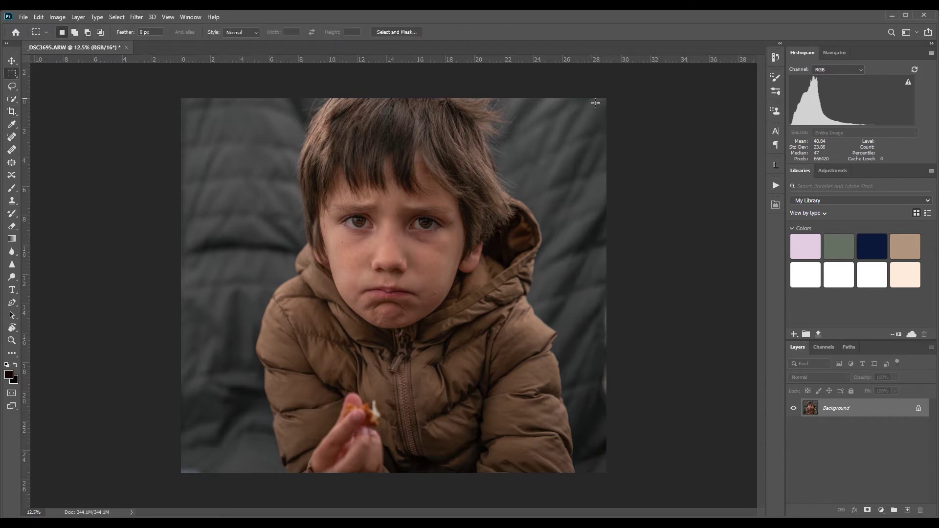
pyautogui.moveTo(583, 89); pyautogui.dragTo(607, 473)
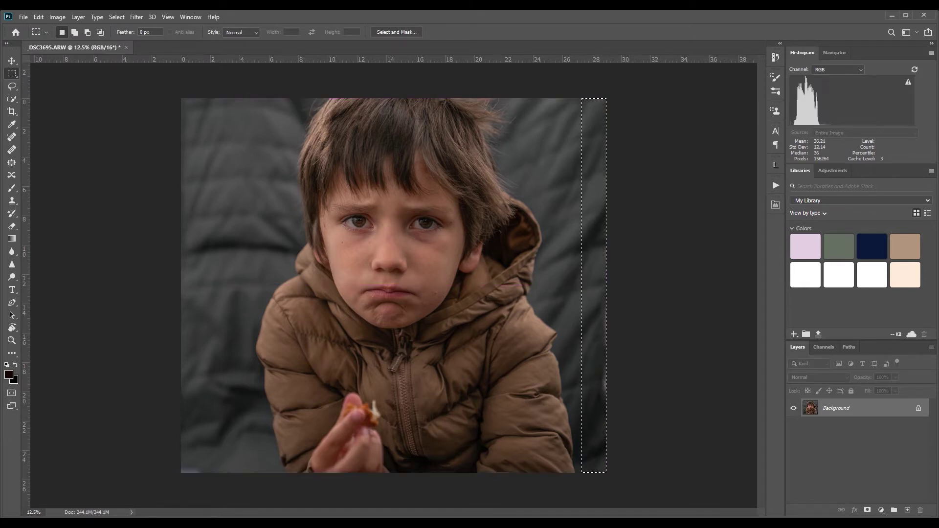
pyautogui.hotkey('ctrl', 'j')
pyautogui.hotkey('ctrl', 't')
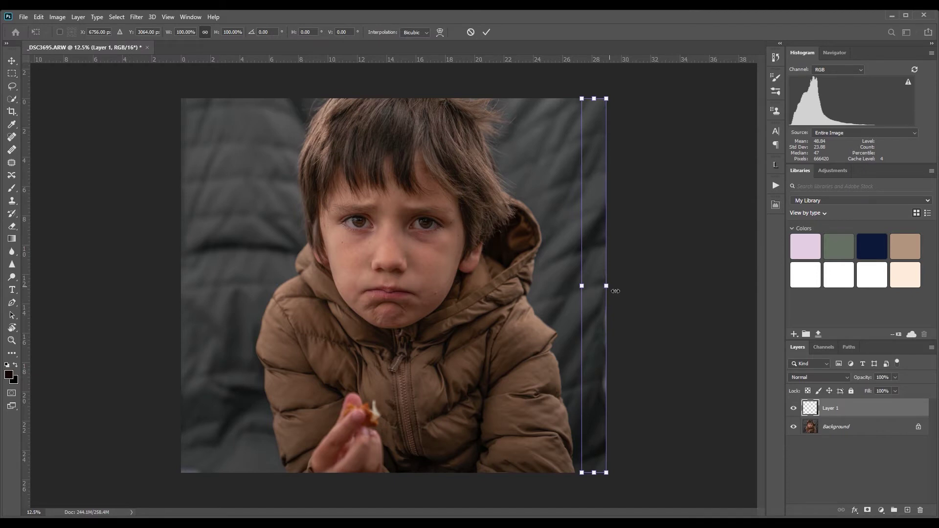
pyautogui.moveTo(616, 294); pyautogui.dragTo(624, 293)
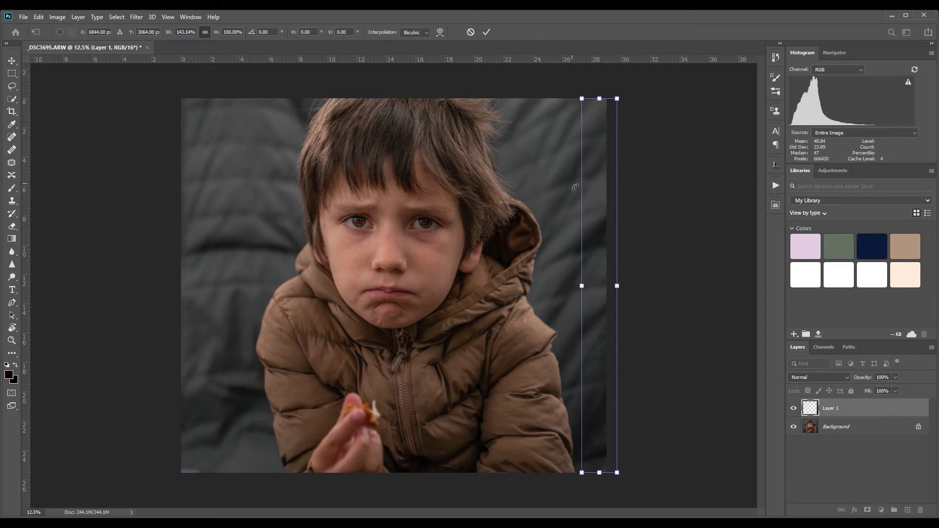
pyautogui.click(487, 32)
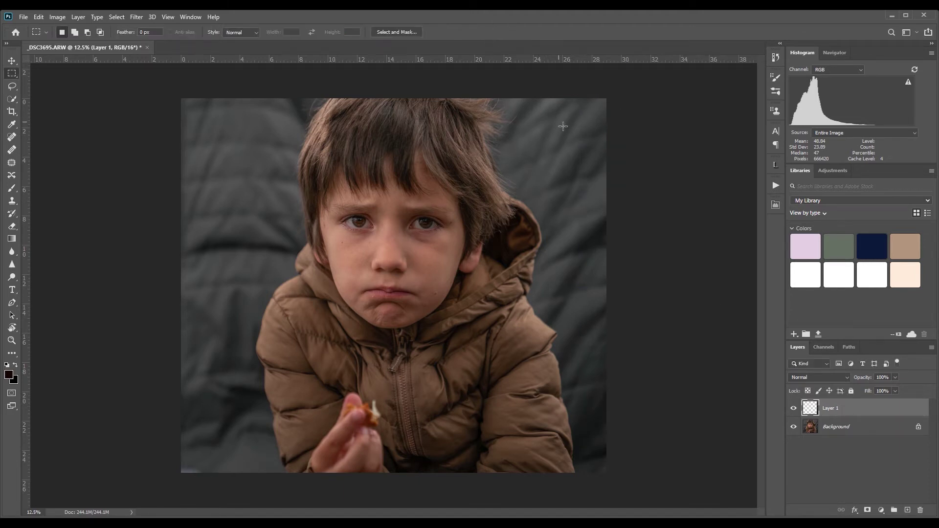
# Step: Duplicate the Background, copy its left-edge strip to a new layer and stretch it outward to about 152% width
pyautogui.click(836, 429)
pyautogui.hotkey('ctrl', 'j')
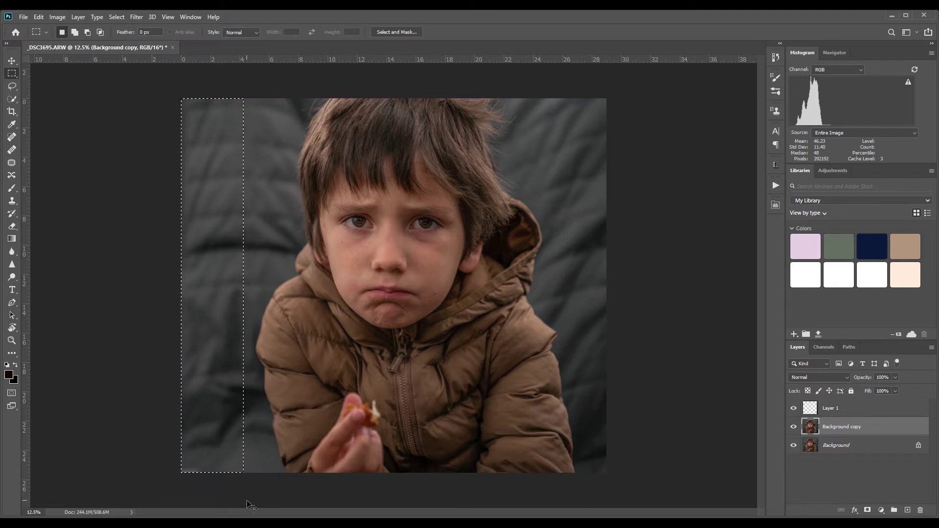
pyautogui.hotkey('ctrl', 'shift', 'alt', 'n')
pyautogui.hotkey('ctrl', 't')
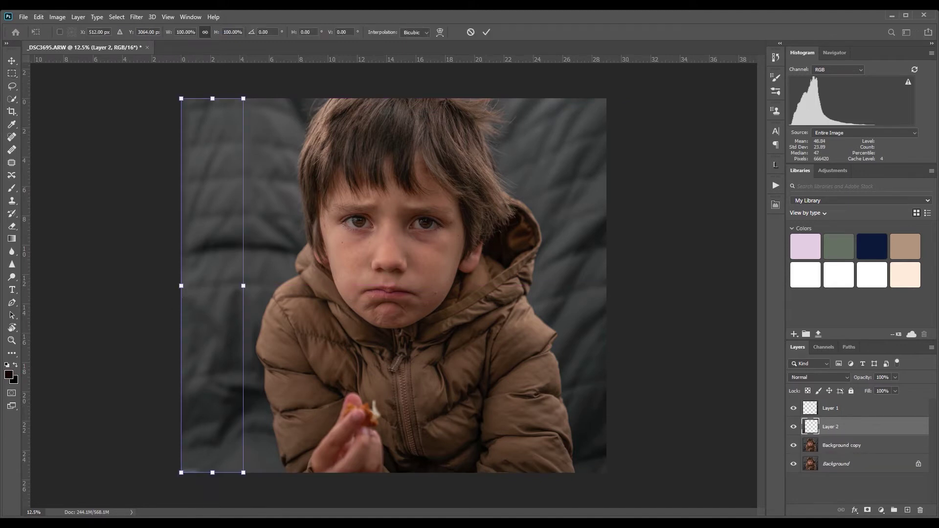
pyautogui.moveTo(181, 292); pyautogui.dragTo(149, 285)
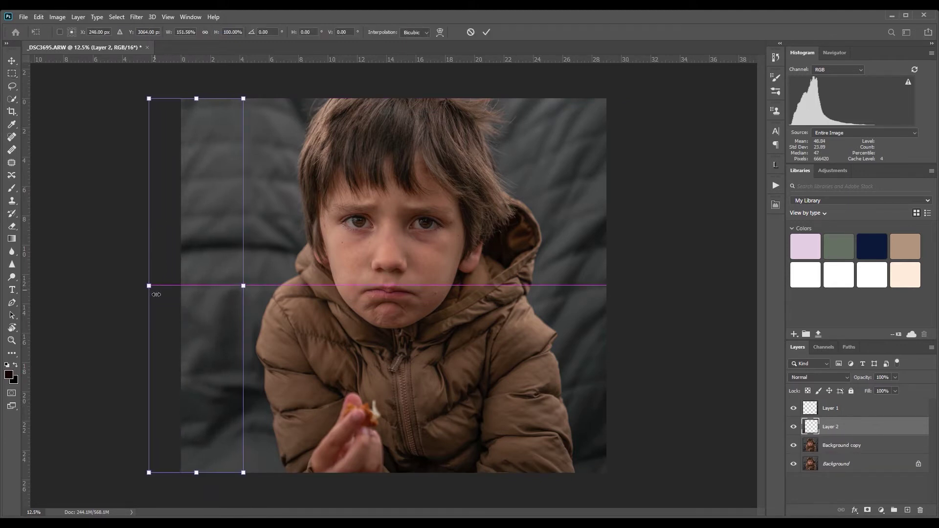
pyautogui.click(486, 32)
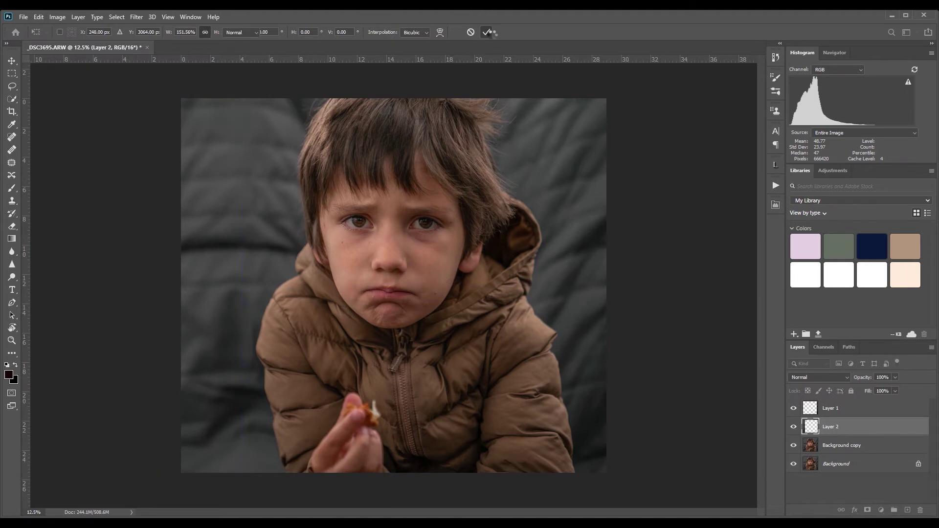
# Step: Group the two stretched edge-strip layers and compare the photo without and with the group, leaving it visible
pyautogui.keyDown('shift'); pyautogui.click(869, 409); pyautogui.keyUp('shift')
pyautogui.hotkey('ctrl', 'g')
pyautogui.click(794, 407)
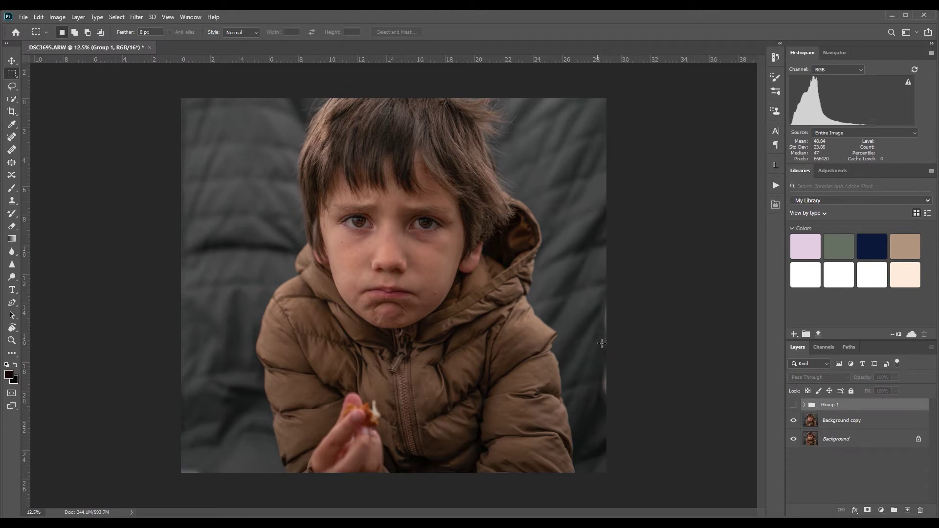
pyautogui.click(794, 405)
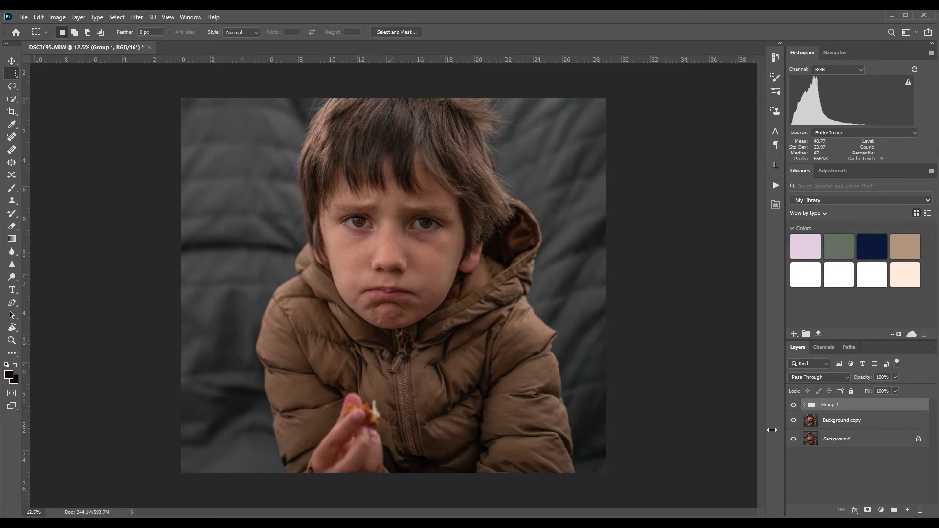
# Step: Merge the edge-strip group, the Background copy and the Background into a single layer
pyautogui.keyDown('ctrl'); pyautogui.click(837, 424); pyautogui.keyUp('ctrl')
pyautogui.keyDown('ctrl'); pyautogui.click(837, 442); pyautogui.keyUp('ctrl')
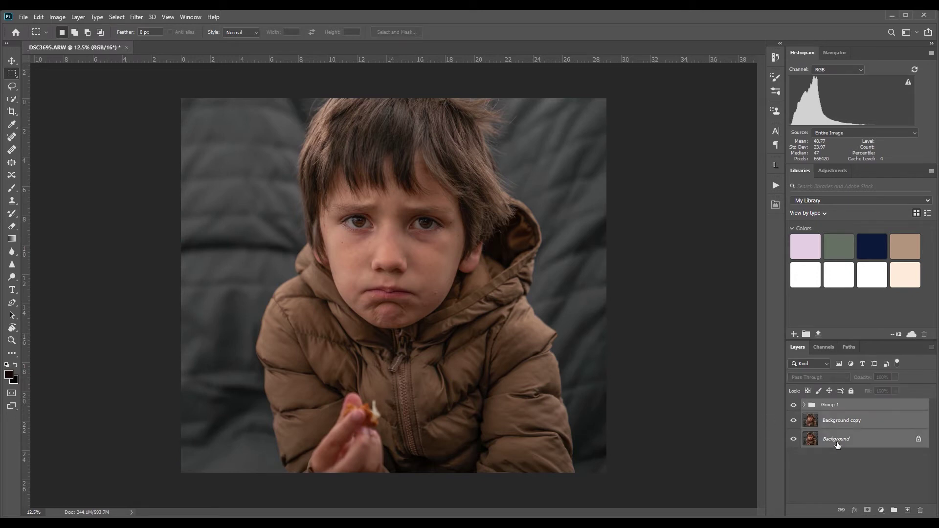
pyautogui.hotkey('ctrl', 'e')
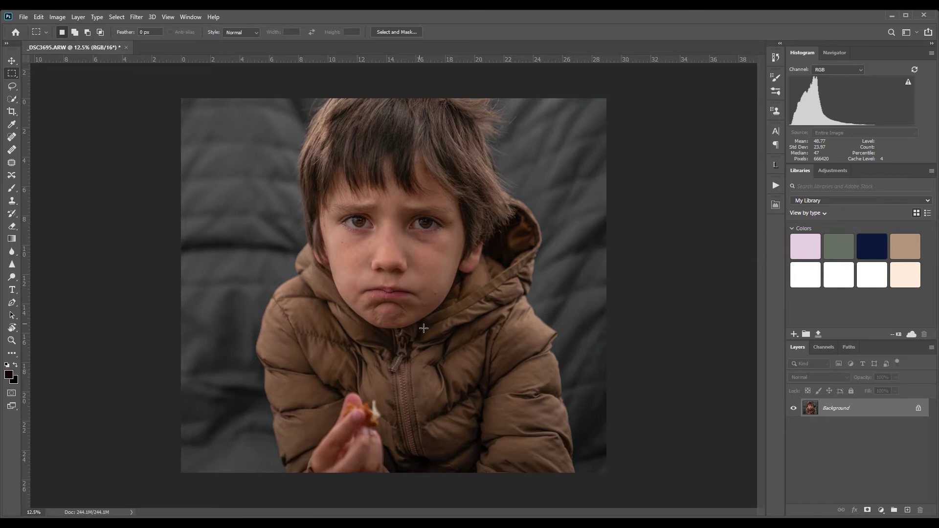
# Step: Duplicate the Background and use the Patch tool to replace the flaky skin below the right mouth corner with clean skin
pyautogui.press('z')
pyautogui.moveTo(411, 310); pyautogui.dragTo(485, 336)
pyautogui.scroll(-1, 673, 401)
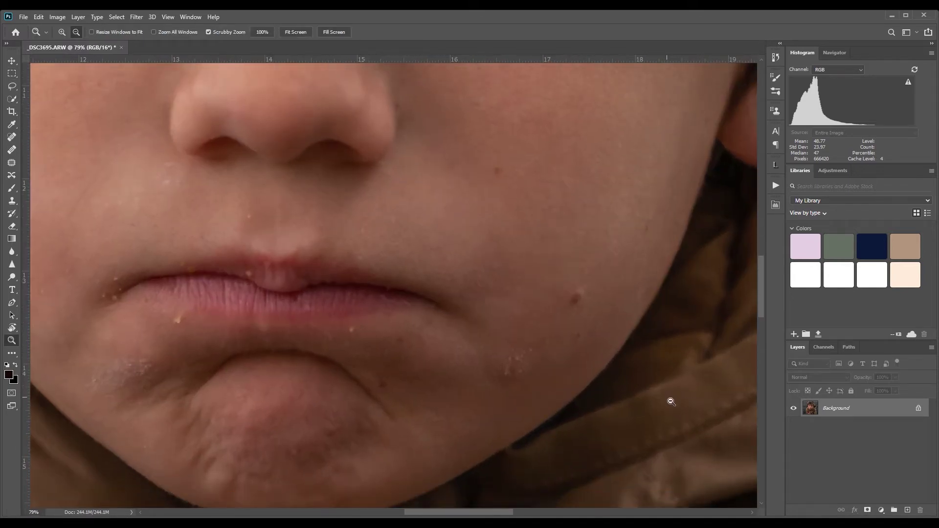
pyautogui.hotkey('ctrl', 'j')
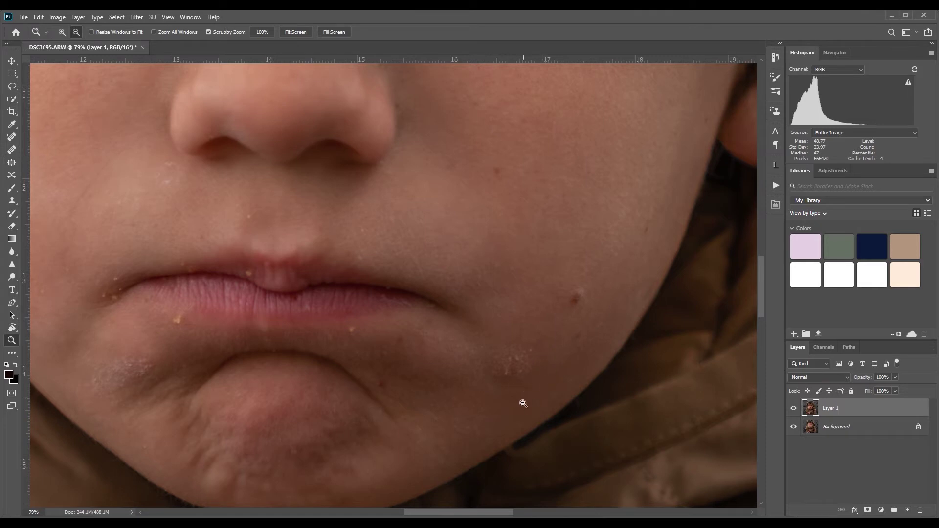
pyautogui.click(11, 164)
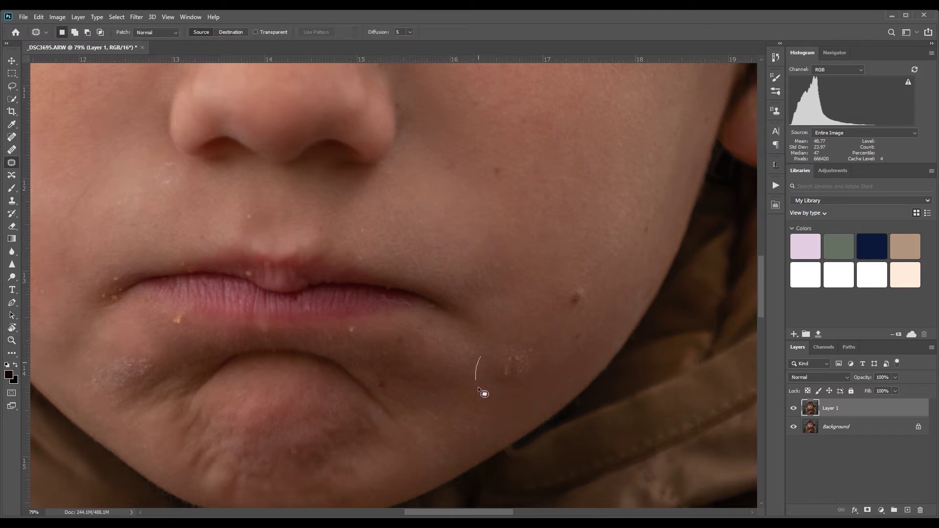
pyautogui.moveTo(541, 374); pyautogui.dragTo(491, 333)
pyautogui.hotkey('ctrl', 'd')
pyautogui.moveTo(488, 347)
pyautogui.mouseDown()
pyautogui.moveTo(512, 324)
pyautogui.moveTo(513, 289)
pyautogui.mouseUp()
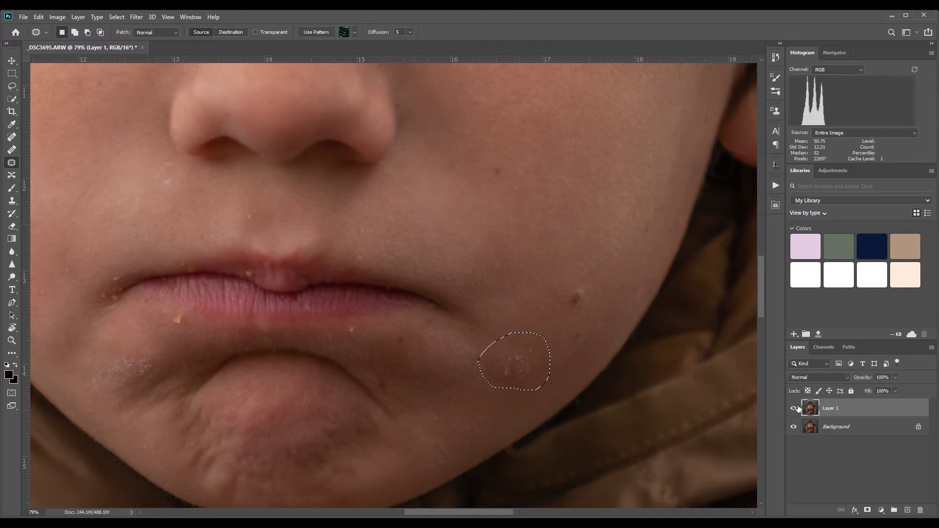
# Step: Patch the dry skin area below the left mouth corner with smooth cheek skin and clear the selection
pyautogui.moveTo(342, 345); pyautogui.dragTo(519, 328)
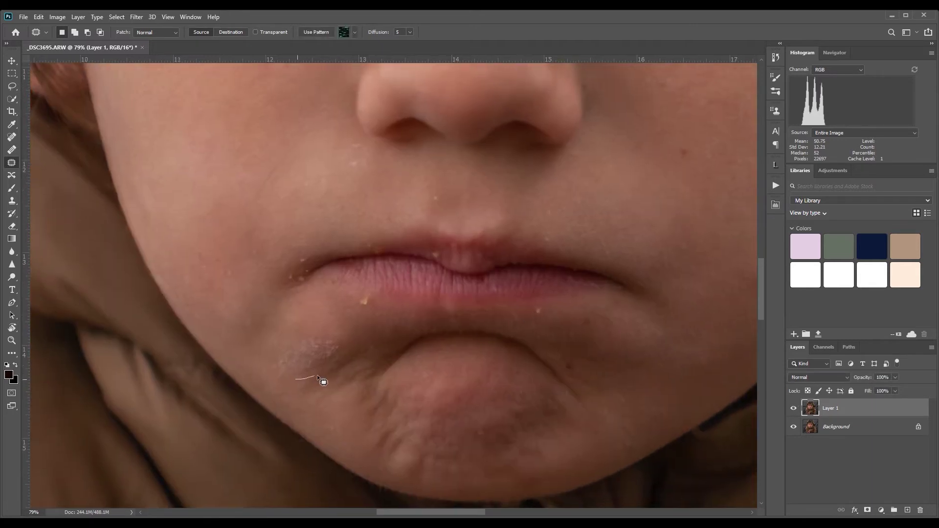
pyautogui.moveTo(284, 378)
pyautogui.mouseDown()
pyautogui.moveTo(297, 379)
pyautogui.moveTo(260, 330)
pyautogui.moveTo(275, 323)
pyautogui.mouseUp()
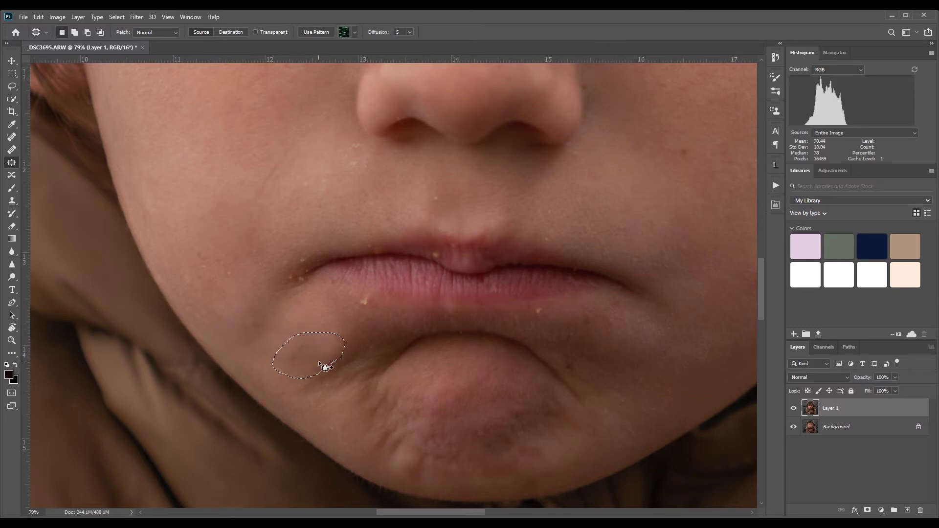
pyautogui.moveTo(311, 363); pyautogui.dragTo(295, 209)
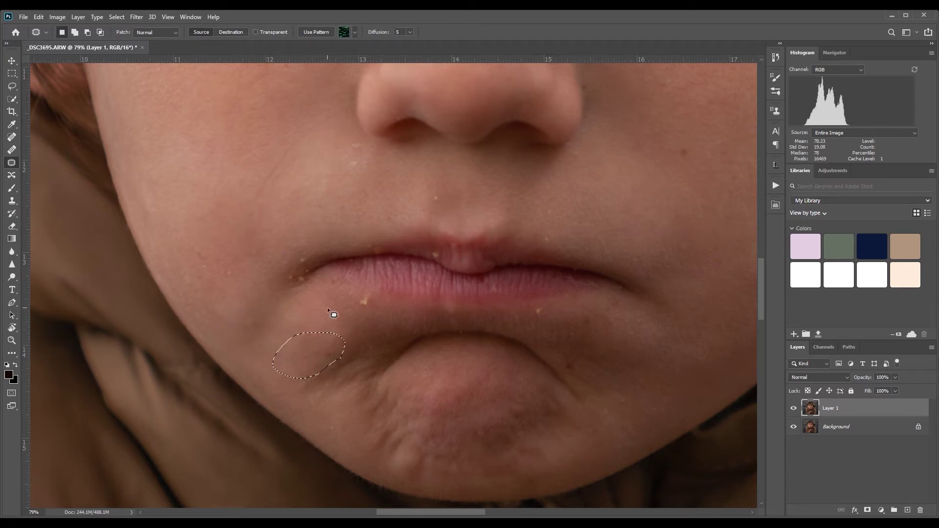
pyautogui.hotkey('ctrl', 'd')
# Step: Patch away the two small crumbs along the lower edge of the bottom lip
pyautogui.moveTo(361, 311); pyautogui.dragTo(360, 311)
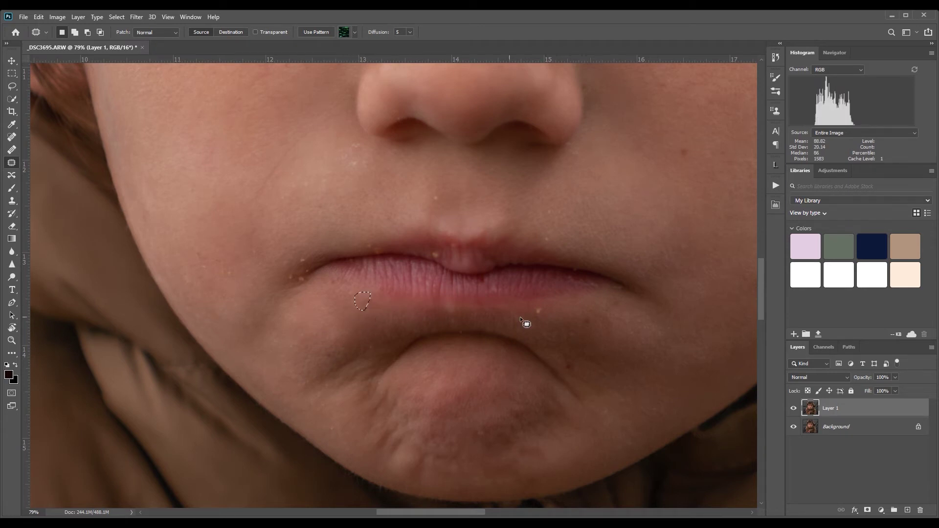
pyautogui.moveTo(534, 303)
pyautogui.mouseDown()
pyautogui.moveTo(537, 313)
pyautogui.moveTo(533, 304)
pyautogui.mouseUp()
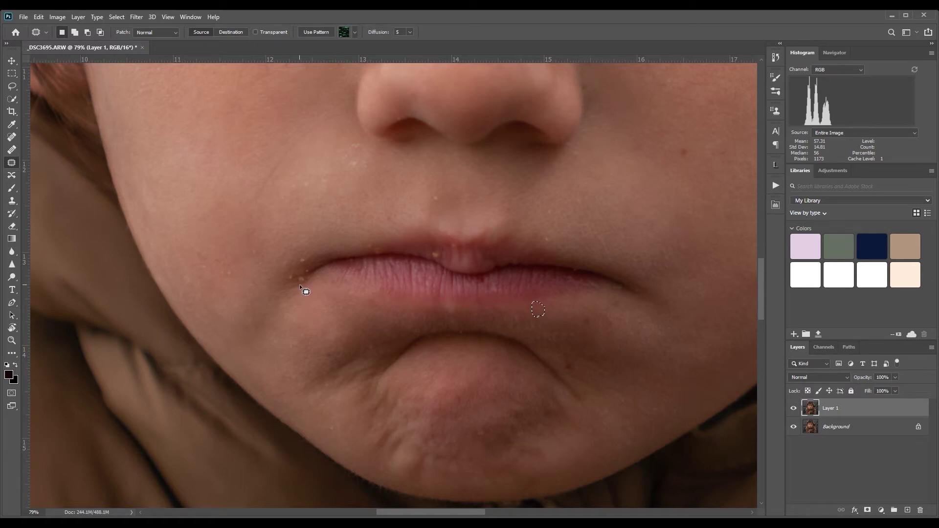
# Step: Patch away the crumbs at the left mouth corner and the dry skin spots between nose and cheek, and clear the selection
pyautogui.moveTo(300, 285)
pyautogui.mouseDown()
pyautogui.moveTo(311, 264)
pyautogui.moveTo(293, 269)
pyautogui.moveTo(290, 281)
pyautogui.moveTo(304, 283)
pyautogui.moveTo(312, 270)
pyautogui.moveTo(290, 273)
pyautogui.moveTo(286, 282)
pyautogui.moveTo(306, 284)
pyautogui.moveTo(300, 301)
pyautogui.mouseUp()
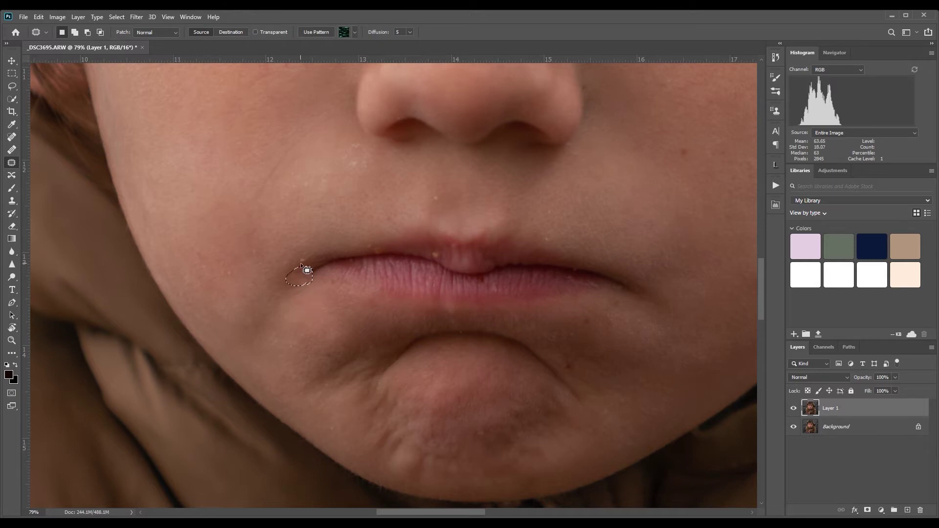
pyautogui.moveTo(290, 259); pyautogui.dragTo(300, 262)
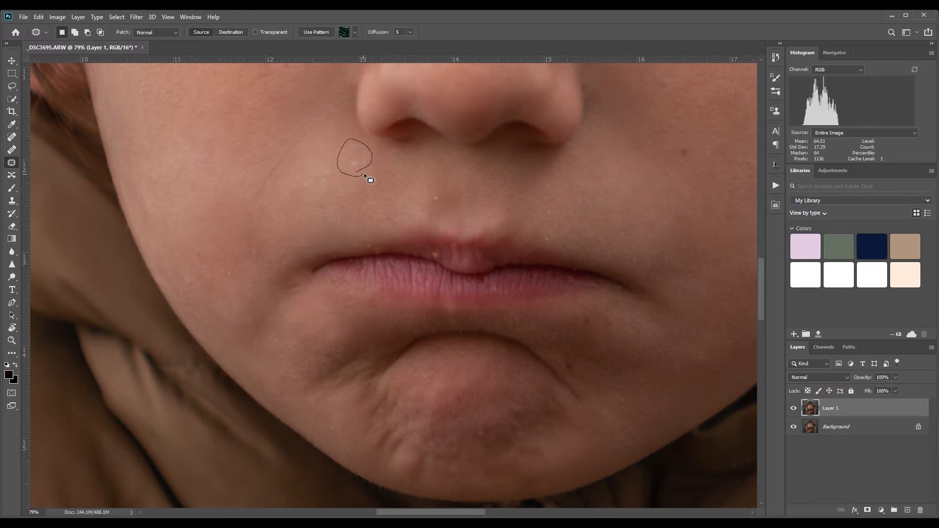
pyautogui.moveTo(366, 176); pyautogui.dragTo(283, 143)
pyautogui.hotkey('ctrl', 'd')
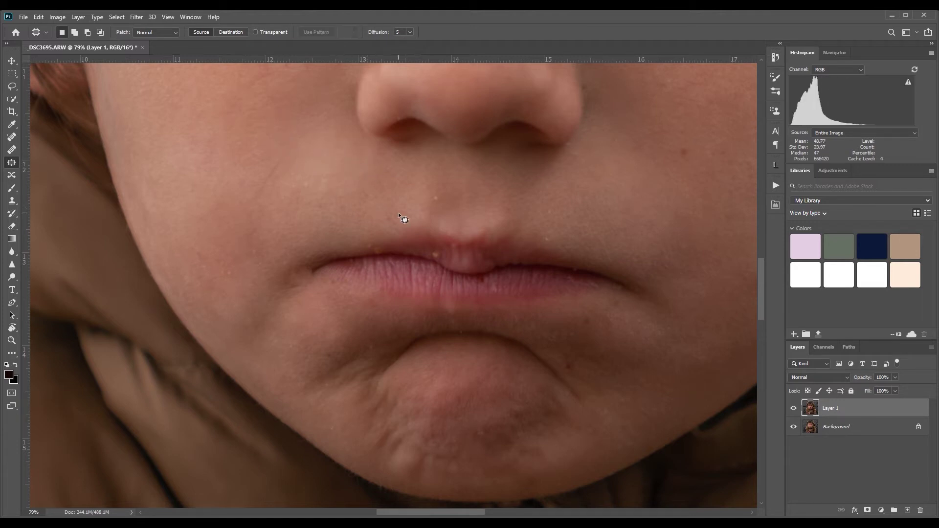
# Step: Remove the small specks above and along the upper lip and on the left cheek with the Spot Healing Brush, and compare with the original
pyautogui.click(12, 137)
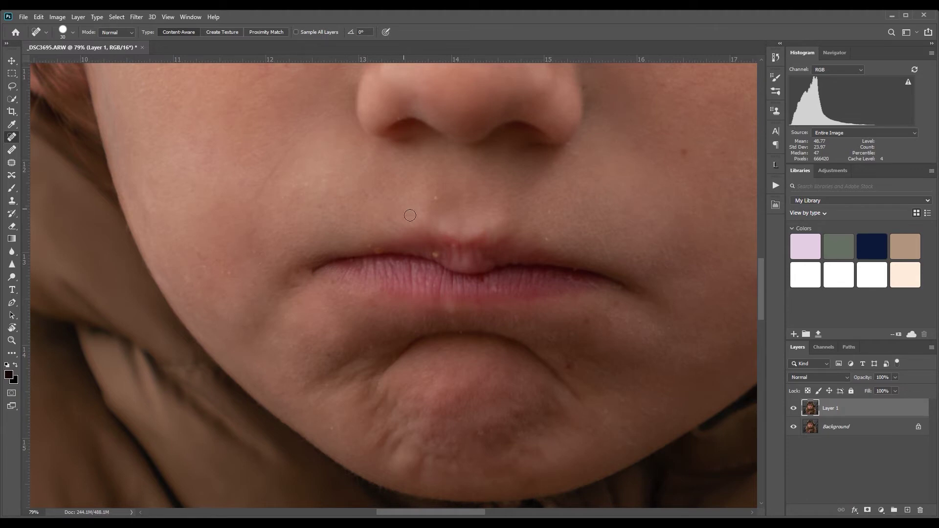
pyautogui.click(436, 198)
pyautogui.click(436, 256)
pyautogui.click(377, 250)
pyautogui.click(452, 249)
pyautogui.click(369, 249)
pyautogui.click(299, 293)
pyautogui.click(233, 275)
pyautogui.click(796, 410)
pyautogui.click(796, 410)
# Step: Add a white layer mask to Layer 1
pyautogui.click(12, 163)
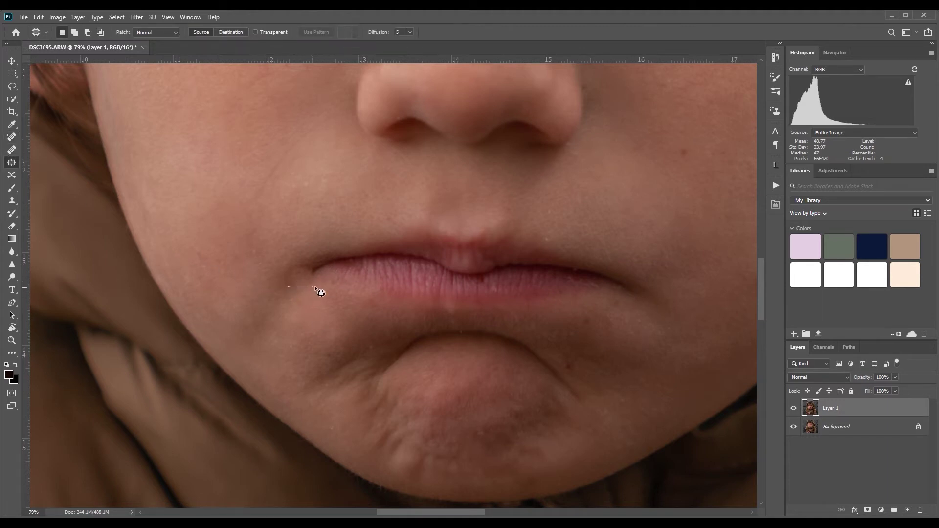
pyautogui.moveTo(286, 286); pyautogui.dragTo(315, 287)
pyautogui.click(868, 510)
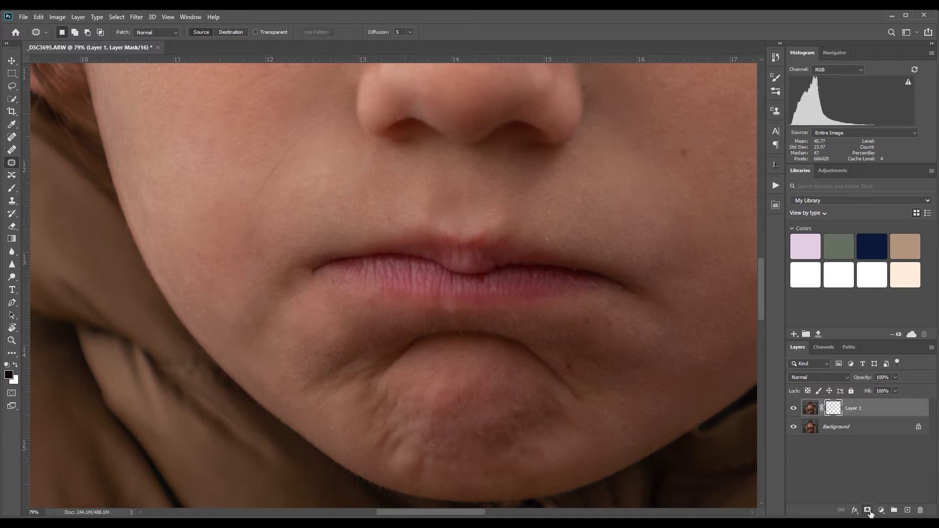
pyautogui.press('b')
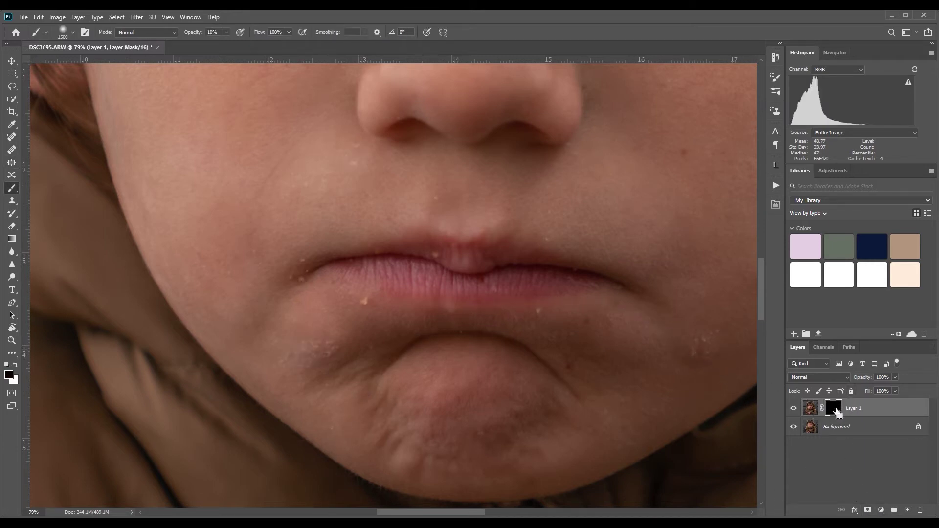
pyautogui.hotkey('ctrl', 'i')
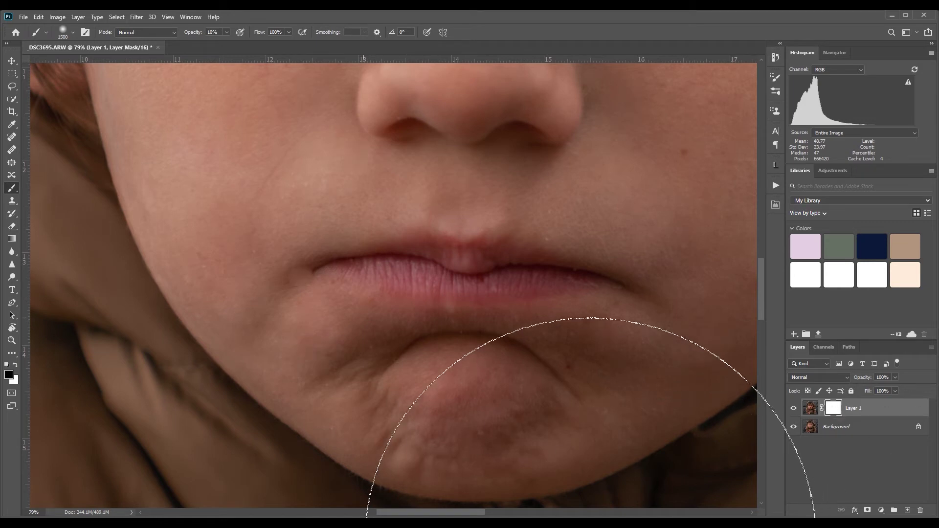
# Step: Paint black on the mask with a size 100 brush at 100% opacity to bring back the original left mouth corner
pyautogui.press('[')
pyautogui.press('[')
pyautogui.press('[')
pyautogui.press('[')
pyautogui.press('[')
pyautogui.press('[')
pyautogui.press('[')
pyautogui.press('[')
pyautogui.press('[')
pyautogui.press('[')
pyautogui.press('[')
pyautogui.press('[')
pyautogui.press('[')
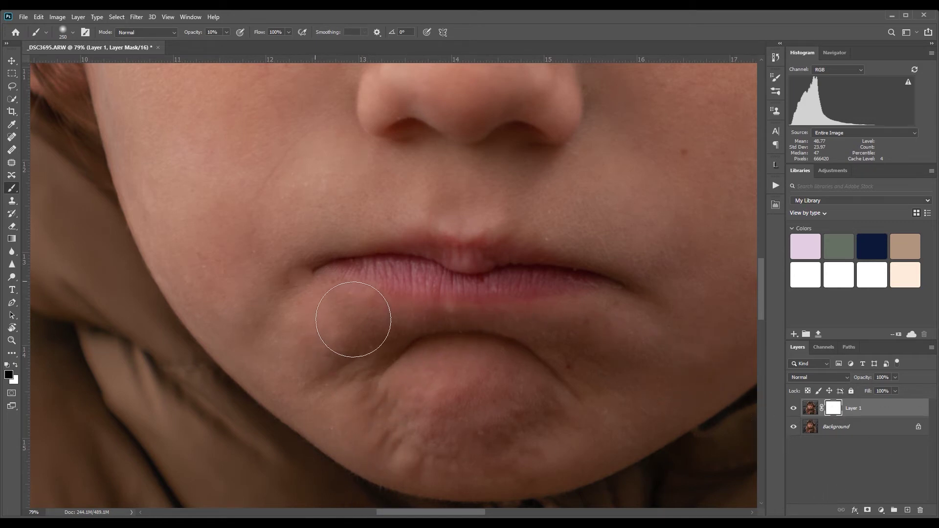
pyautogui.press('[')
pyautogui.press('0')
pyautogui.press('[')
pyautogui.press('[')
pyautogui.press('[')
pyautogui.press('[')
pyautogui.moveTo(321, 291); pyautogui.dragTo(318, 295)
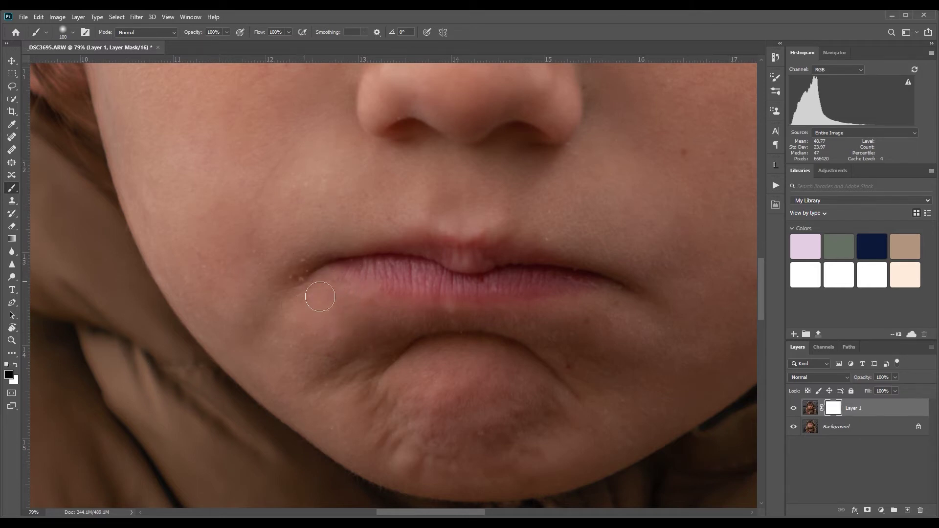
# Step: Outline the crumbs at the left mouth corner and merge the masked Layer 1 into the Background
pyautogui.press('j')
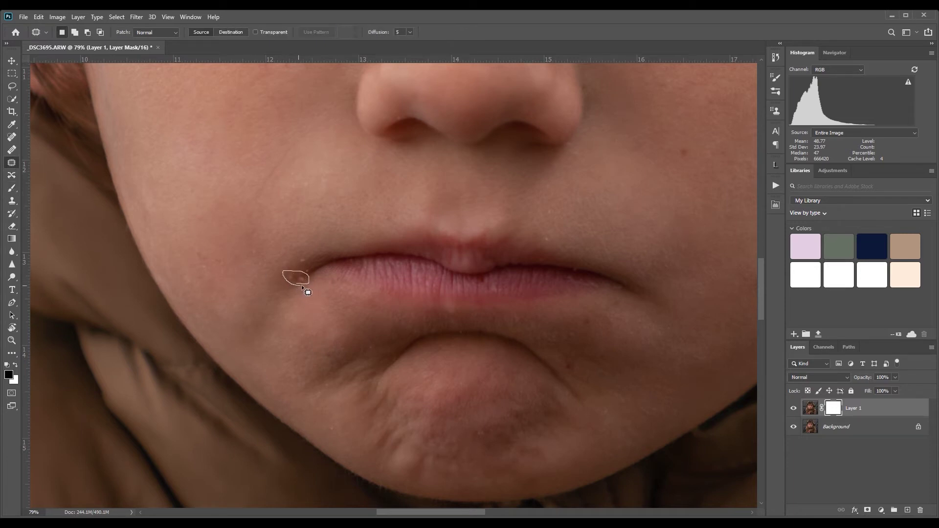
pyautogui.moveTo(302, 286); pyautogui.dragTo(337, 269)
pyautogui.hotkey('ctrl', 'z')
pyautogui.hotkey('ctrl', 'z')
pyautogui.hotkey('ctrl', 'z')
pyautogui.hotkey('ctrl', 'z')
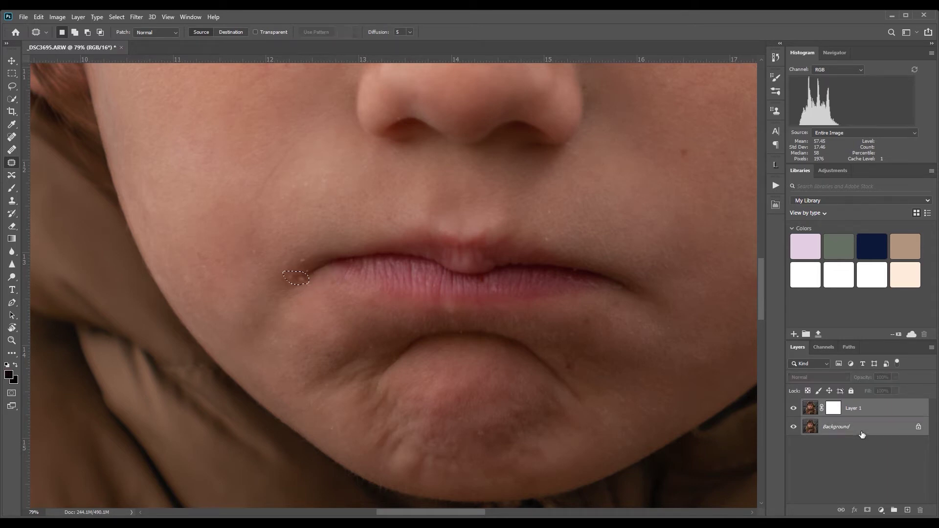
pyautogui.hotkey('ctrl', 'z')
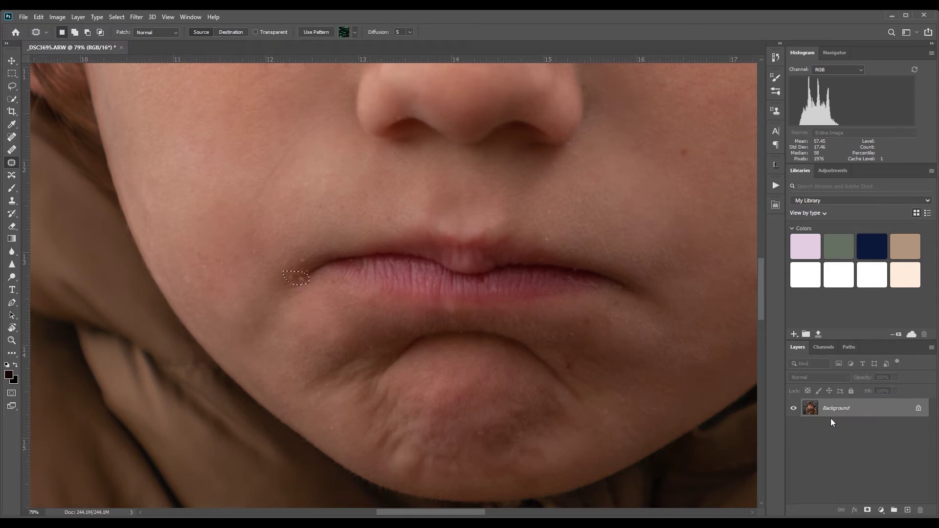
# Step: Duplicate the merged Background onto a new layer for further patching
pyautogui.hotkey('ctrl', 'shift', 'z')
pyautogui.hotkey('ctrl', 'z')
pyautogui.hotkey('ctrl', 'shift', 'z')
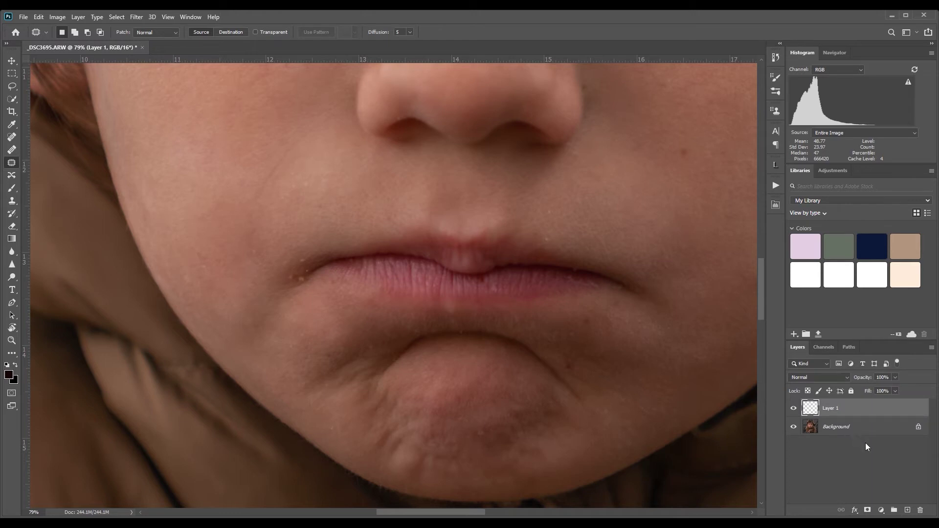
pyautogui.hotkey('ctrl', 'z')
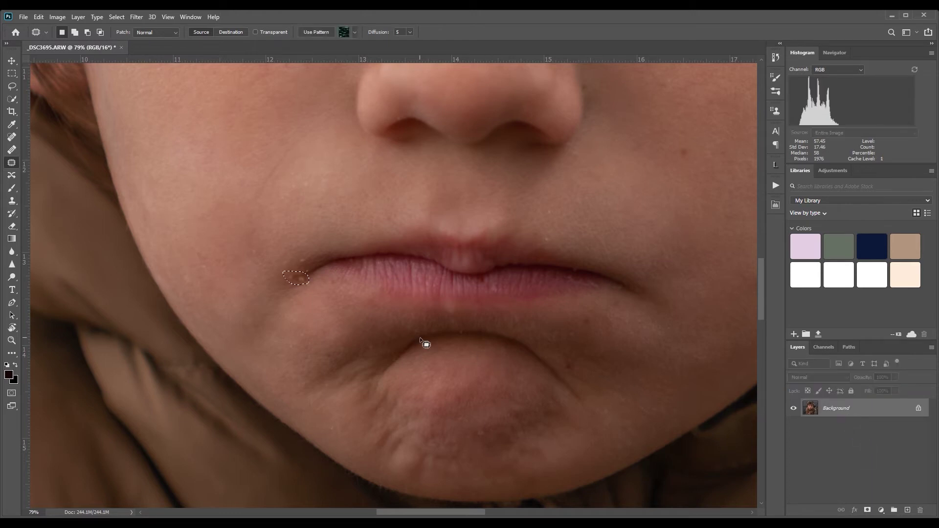
pyautogui.hotkey('ctrl', 'shift', 'z')
pyautogui.hotkey('ctrl', 'shift', 'z')
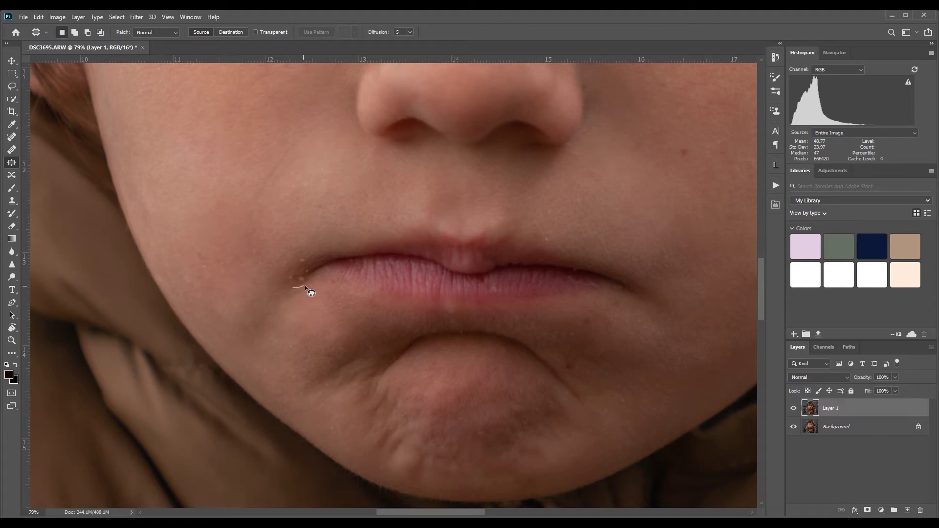
# Step: Patch away each remaining crumb at the left mouth corner with nearby clean skin and clear the selection
pyautogui.moveTo(285, 276); pyautogui.dragTo(289, 279)
pyautogui.moveTo(296, 280); pyautogui.dragTo(346, 310)
pyautogui.press('z')
pyautogui.hotkey('ctrl', 'd')
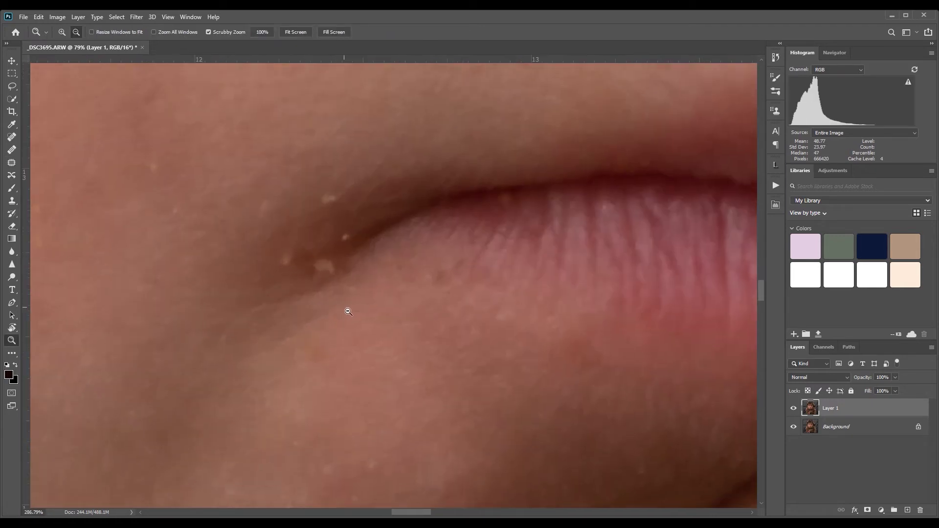
pyautogui.click(13, 165)
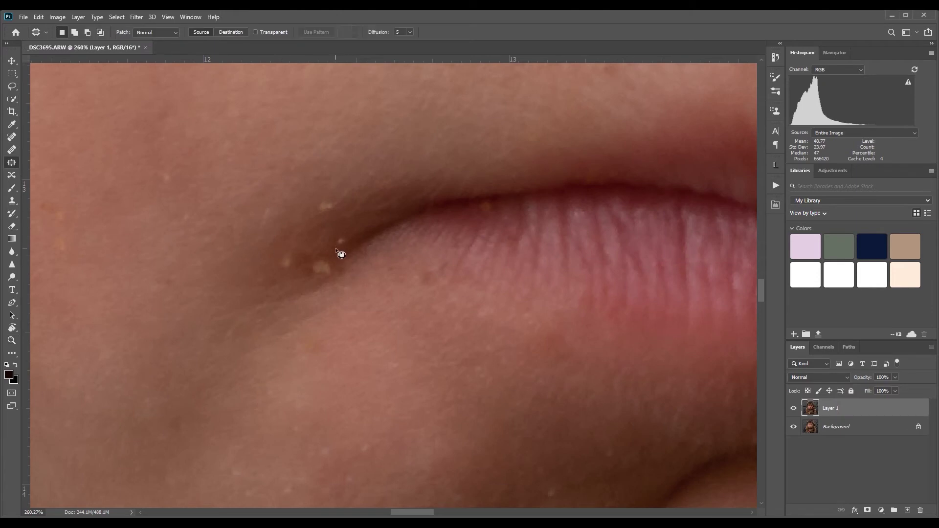
pyautogui.moveTo(347, 236); pyautogui.dragTo(338, 248)
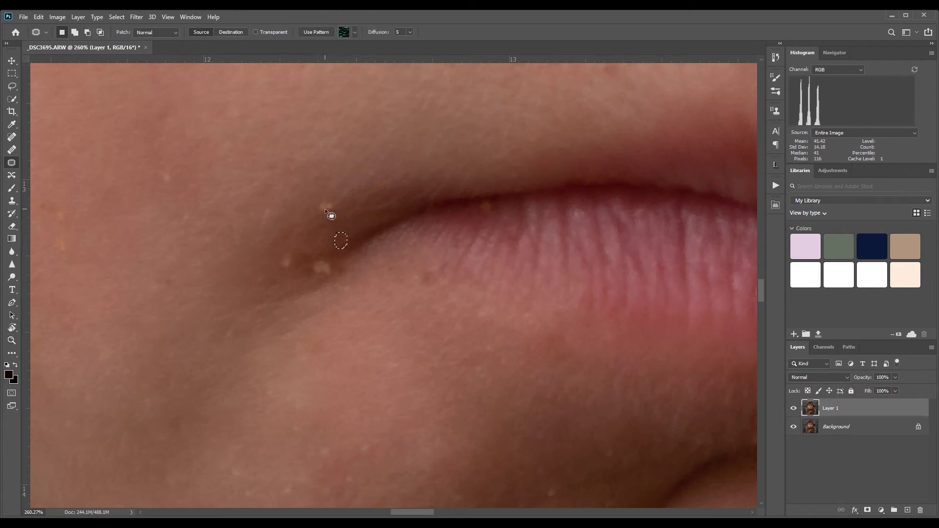
pyautogui.moveTo(318, 212); pyautogui.dragTo(319, 213)
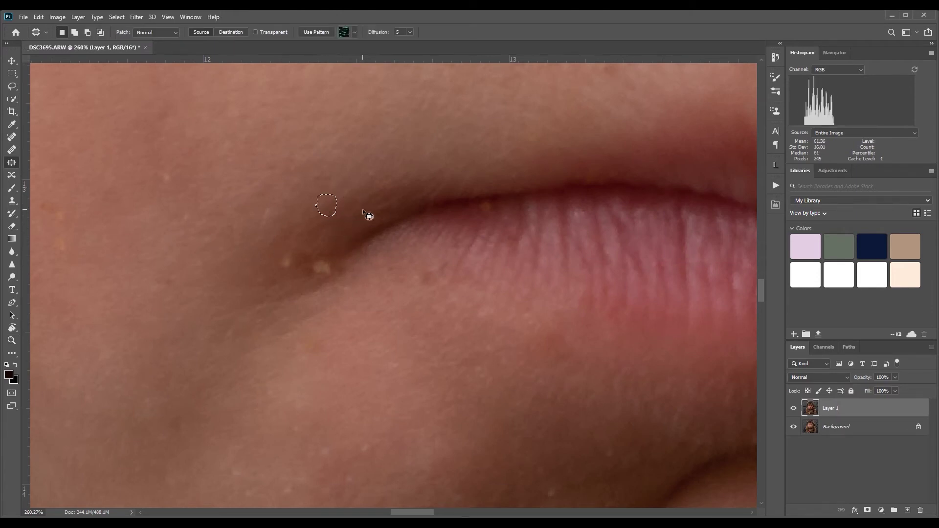
pyautogui.moveTo(321, 256)
pyautogui.mouseDown()
pyautogui.moveTo(331, 289)
pyautogui.moveTo(318, 258)
pyautogui.moveTo(345, 277)
pyautogui.mouseUp()
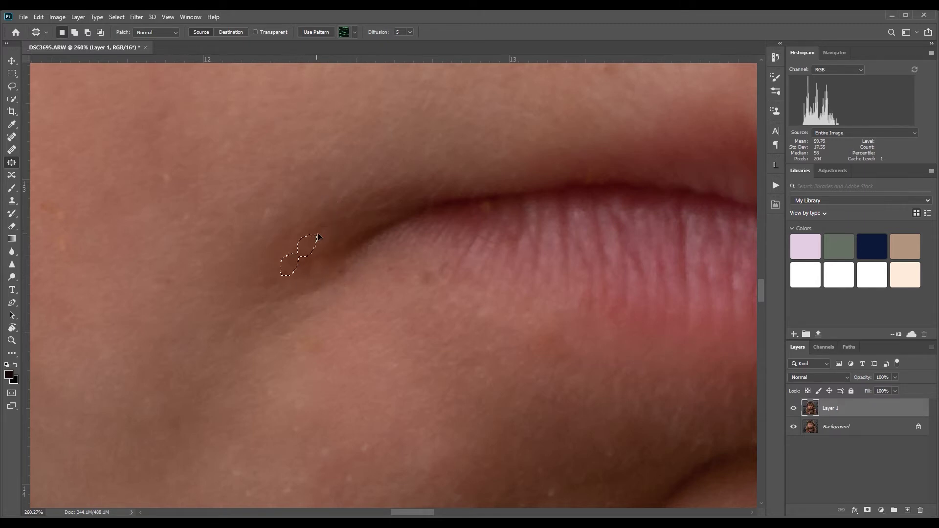
pyautogui.hotkey('ctrl', 'd')
# Step: Patch away the small spot on the temple between the hair and the left eye using clean cheek skin
pyautogui.press('z')
pyautogui.moveTo(486, 243); pyautogui.dragTo(342, 243)
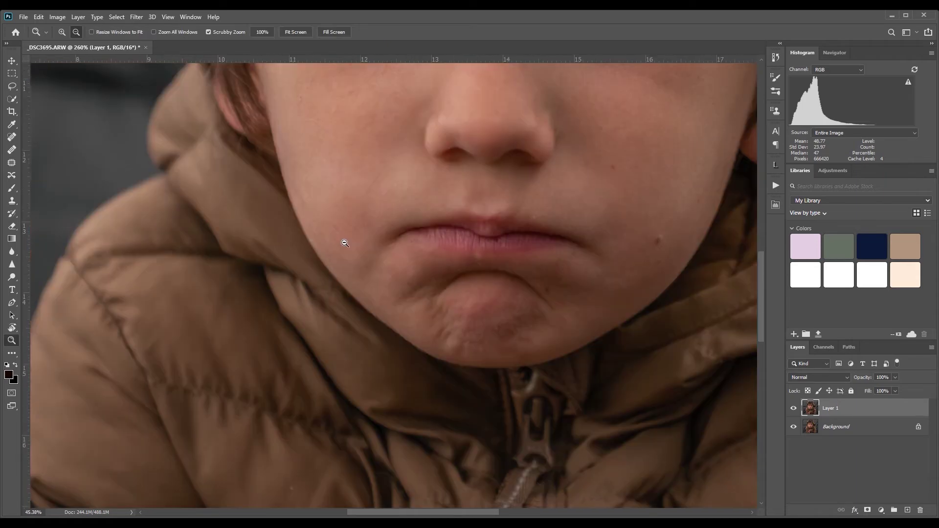
pyautogui.moveTo(348, 138); pyautogui.dragTo(386, 283)
pyautogui.moveTo(356, 243); pyautogui.dragTo(356, 243)
pyautogui.click(13, 164)
pyautogui.moveTo(315, 213)
pyautogui.mouseDown()
pyautogui.moveTo(333, 259)
pyautogui.moveTo(348, 232)
pyautogui.moveTo(344, 205)
pyautogui.moveTo(326, 182)
pyautogui.moveTo(312, 184)
pyautogui.moveTo(314, 218)
pyautogui.moveTo(367, 293)
pyautogui.moveTo(376, 327)
pyautogui.mouseUp()
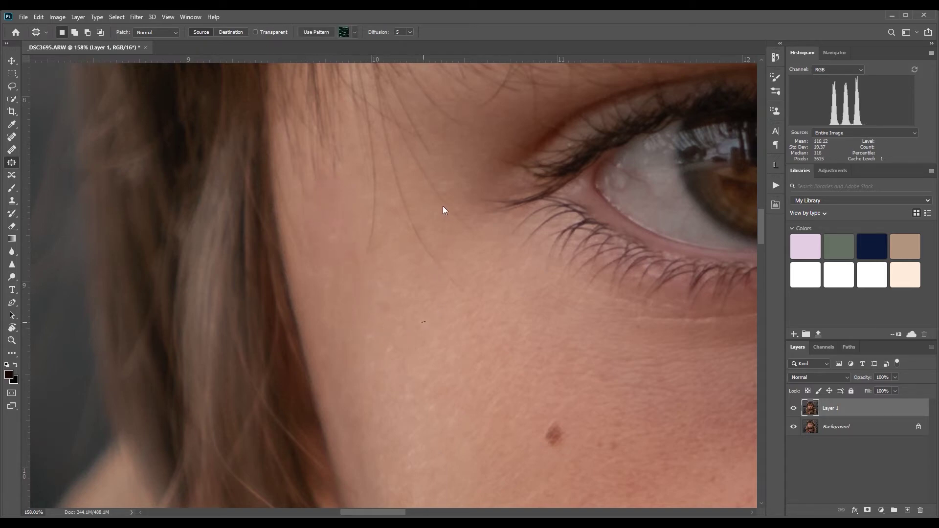
# Step: Compare the face with and without the retouched Layer 1, and merge Layer 1 into the Background
pyautogui.press('z')
pyautogui.moveTo(583, 342); pyautogui.dragTo(468, 294)
pyautogui.click(794, 408)
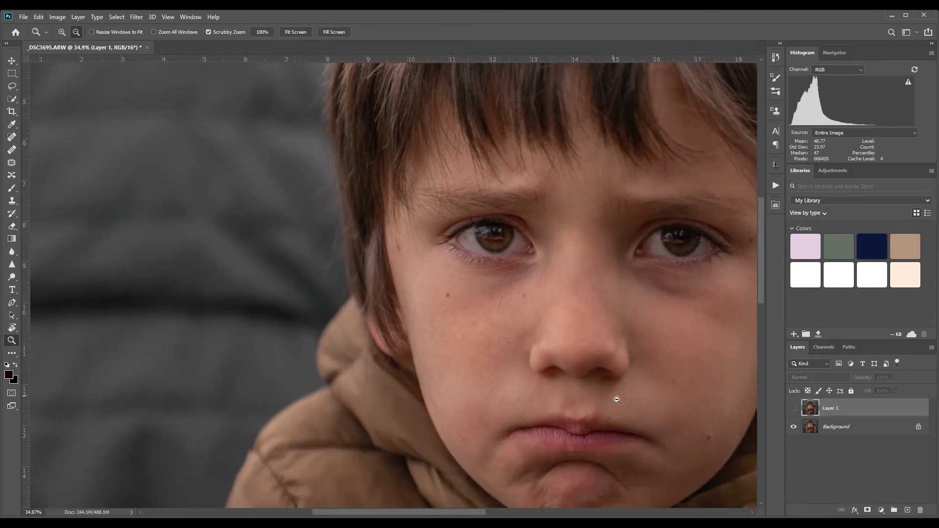
pyautogui.moveTo(617, 400); pyautogui.dragTo(557, 328)
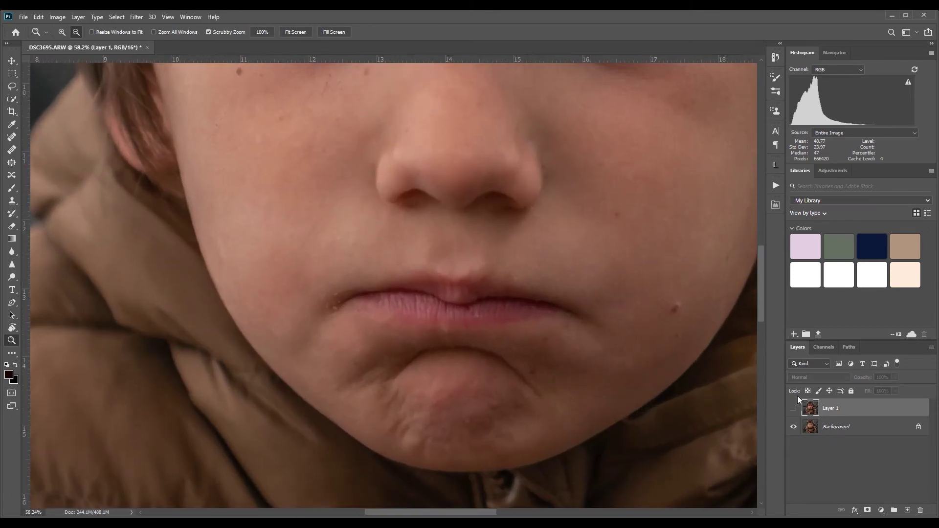
pyautogui.click(794, 408)
pyautogui.keyDown('shift'); pyautogui.click(845, 433); pyautogui.keyUp('shift')
pyautogui.hotkey('ctrl', 'e')
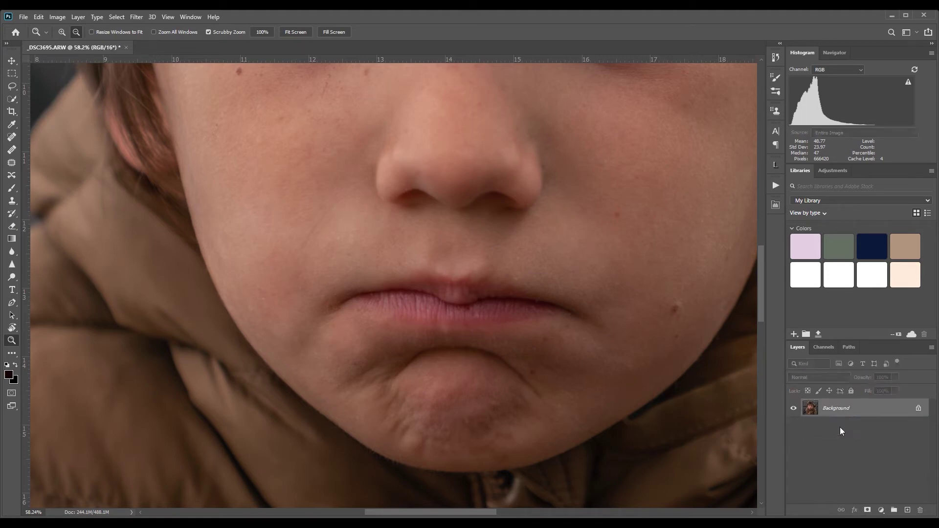
# Step: Add a Channel Mixer adjustment layer above the Background that renders the portrait in dark monochrome
pyautogui.scroll(4, 503, 377)
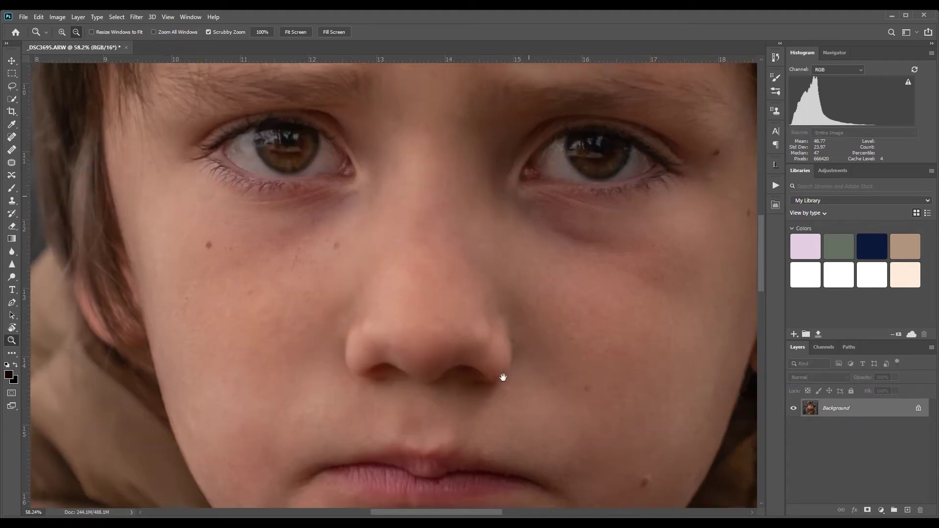
pyautogui.moveTo(485, 319); pyautogui.dragTo(465, 313)
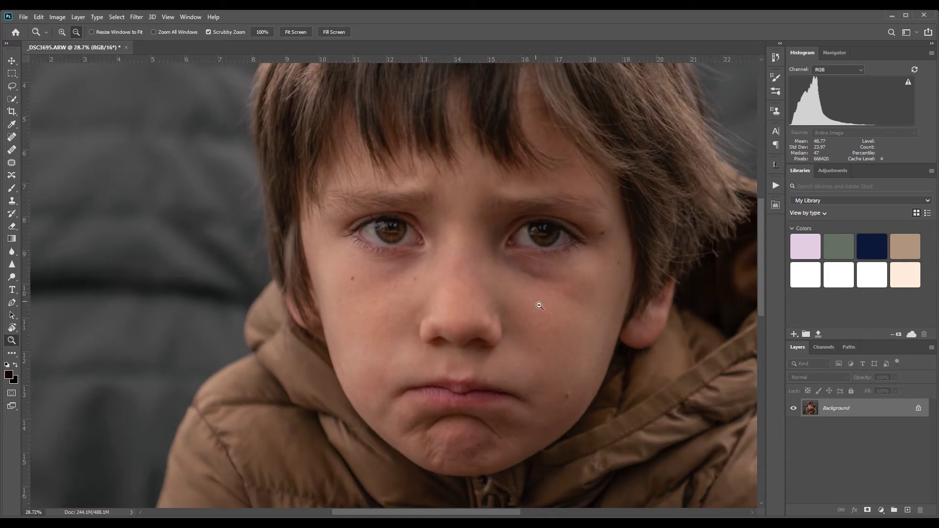
pyautogui.scroll(2, 481, 275)
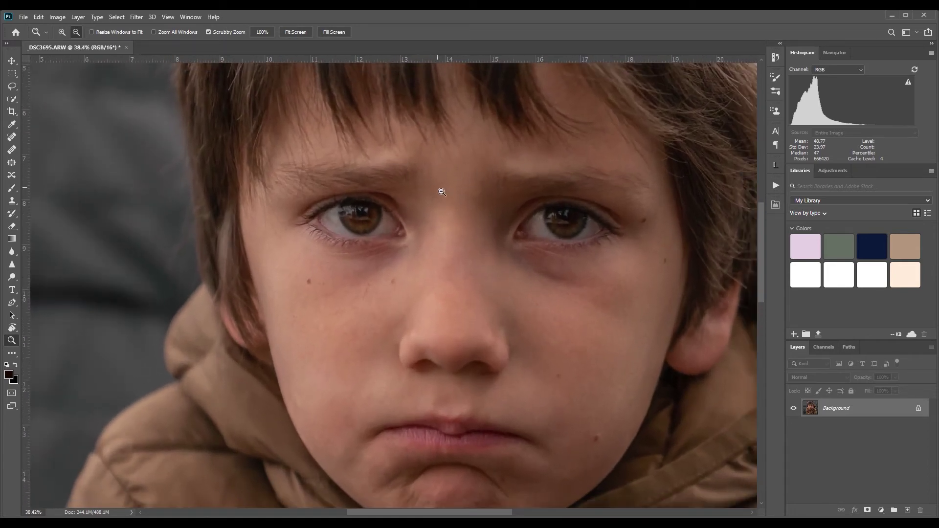
pyautogui.click(886, 448)
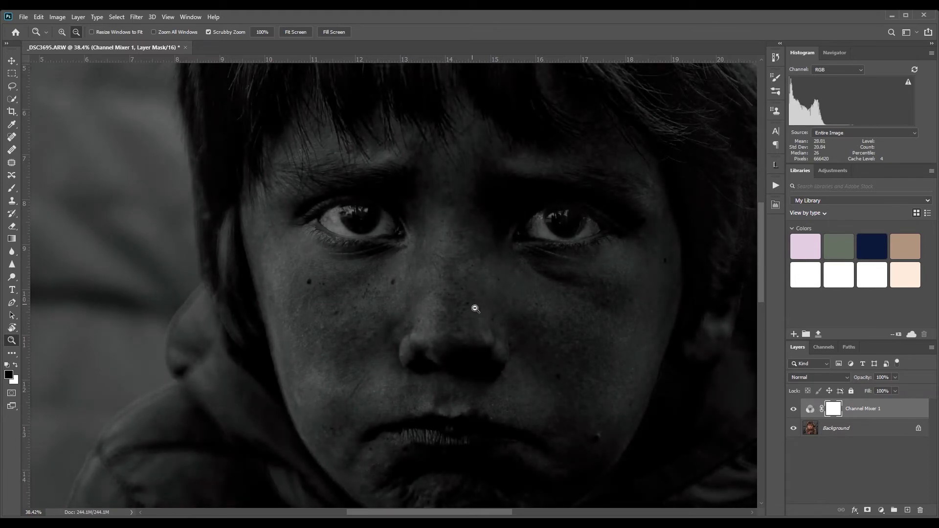
# Step: Check the nose, cheeks and brow for dark spots in the monochrome view, and add an empty layer directly above the Background
pyautogui.moveTo(471, 322); pyautogui.dragTo(510, 336)
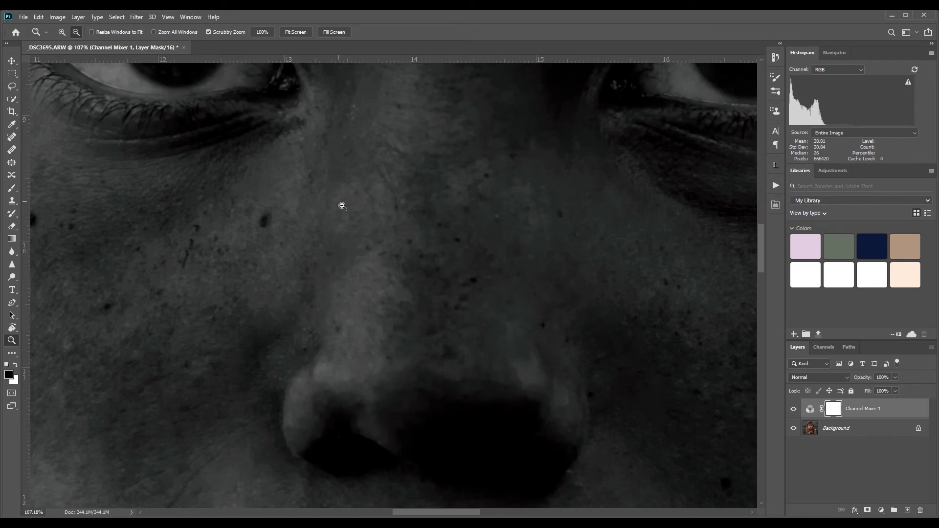
pyautogui.moveTo(465, 177); pyautogui.dragTo(344, 353)
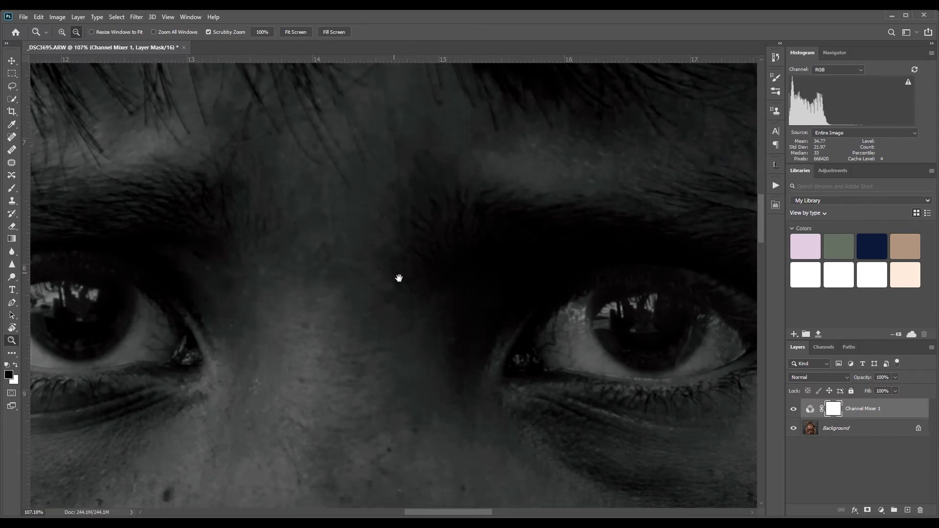
pyautogui.moveTo(398, 274); pyautogui.dragTo(447, 194)
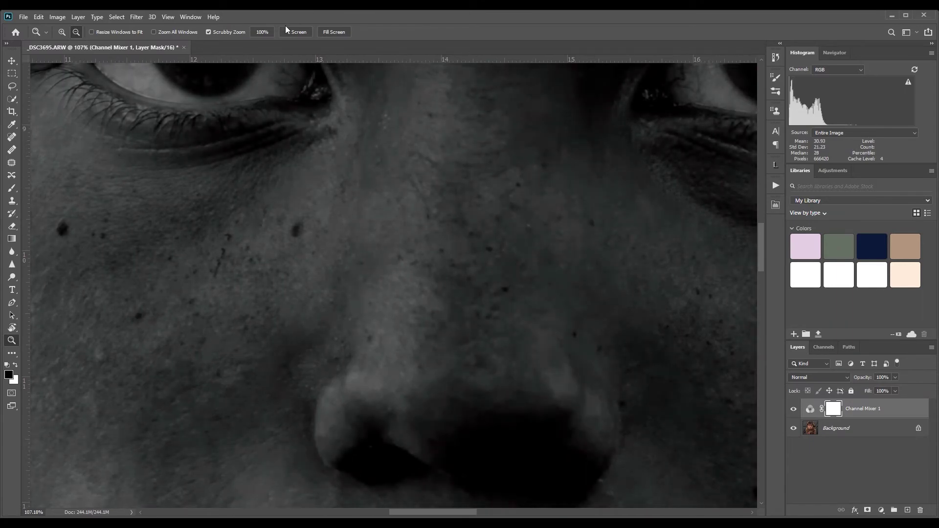
pyautogui.click(292, 33)
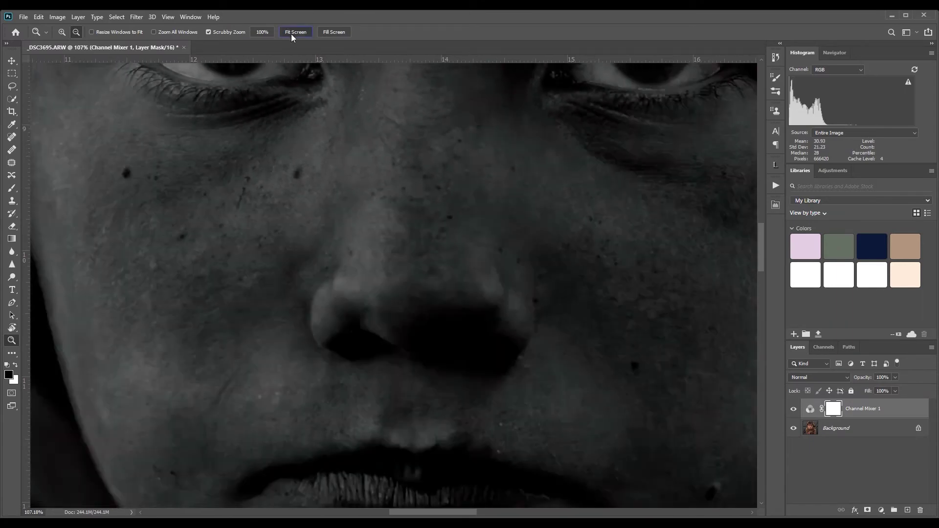
pyautogui.click(856, 433)
pyautogui.click(912, 513)
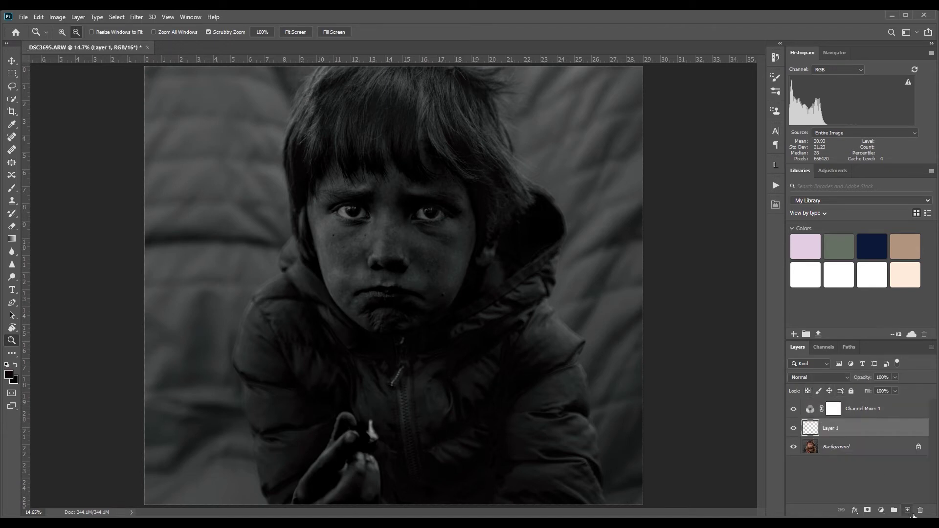
# Step: Fill Layer 1 with neutral grey and set its blend mode to Soft Light
pyautogui.press('i')
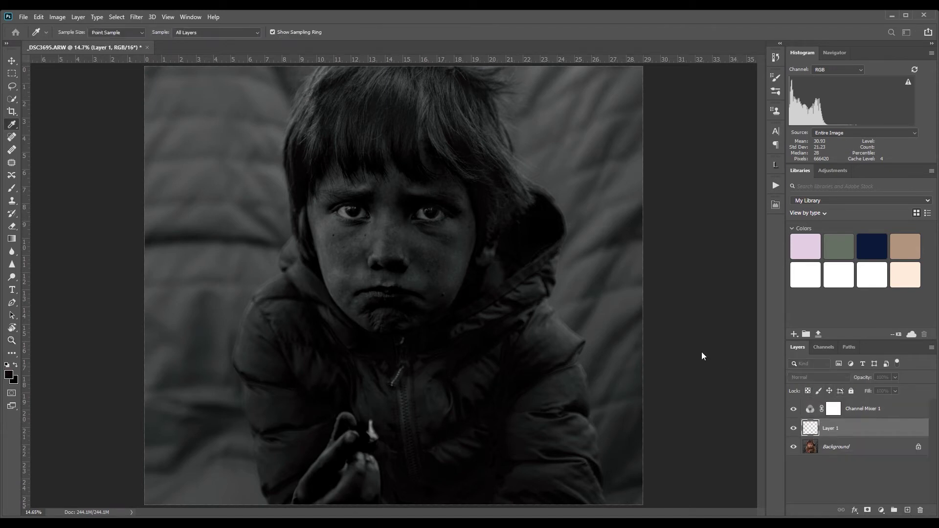
pyautogui.press('z')
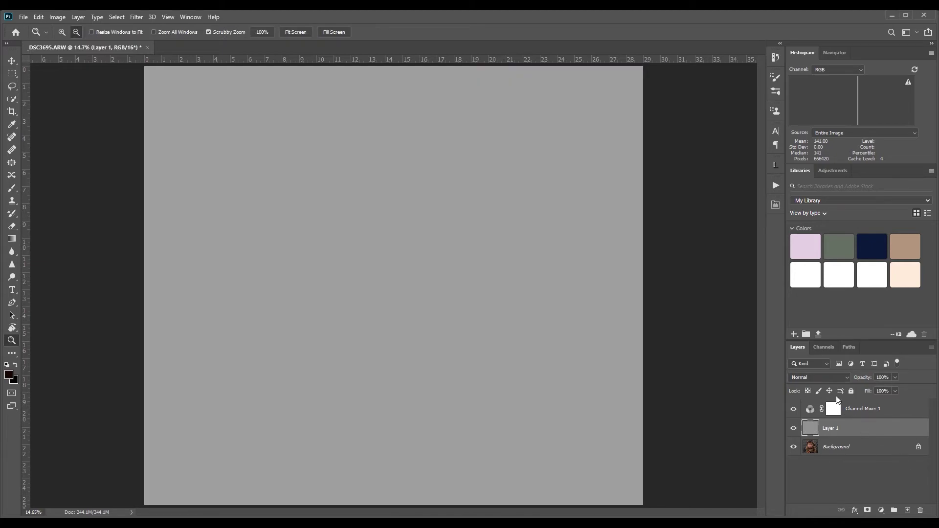
pyautogui.scroll(-11, 822, 377)
pyautogui.scroll(-2, 821, 377)
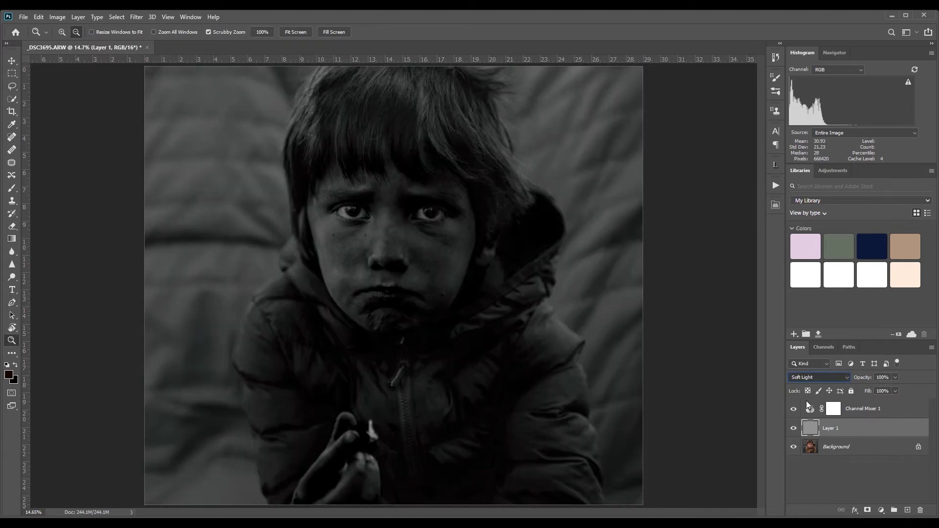
# Step: Set the Brush to 1% flow and lighten the dark skin patches on the left cheek beside the nose in white
pyautogui.moveTo(338, 241); pyautogui.dragTo(421, 298)
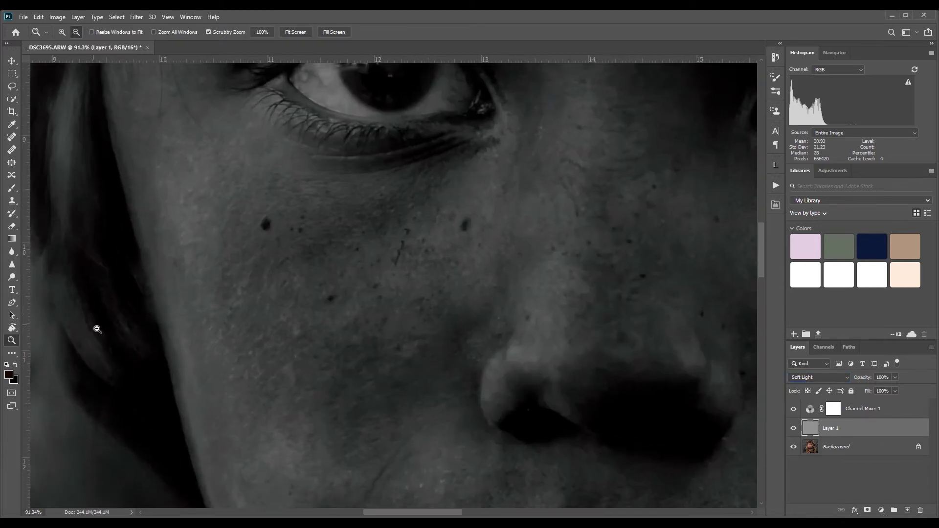
pyautogui.press('b')
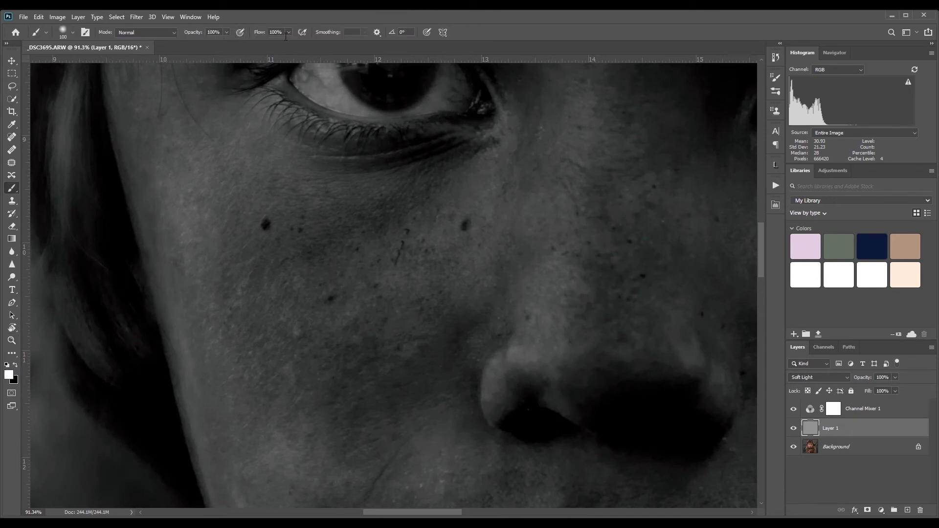
pyautogui.write('1')
pyautogui.moveTo(355, 374); pyautogui.dragTo(351, 380)
pyautogui.moveTo(386, 250)
pyautogui.mouseDown()
pyautogui.moveTo(427, 216)
pyautogui.moveTo(331, 264)
pyautogui.moveTo(397, 244)
pyautogui.moveTo(407, 267)
pyautogui.moveTo(427, 220)
pyautogui.moveTo(476, 171)
pyautogui.moveTo(354, 250)
pyautogui.moveTo(441, 223)
pyautogui.moveTo(308, 273)
pyautogui.moveTo(407, 225)
pyautogui.moveTo(298, 246)
pyautogui.moveTo(427, 215)
pyautogui.moveTo(299, 284)
pyautogui.moveTo(339, 276)
pyautogui.moveTo(348, 286)
pyautogui.moveTo(332, 278)
pyautogui.moveTo(350, 284)
pyautogui.moveTo(371, 244)
pyautogui.moveTo(373, 272)
pyautogui.moveTo(480, 227)
pyautogui.mouseUp()
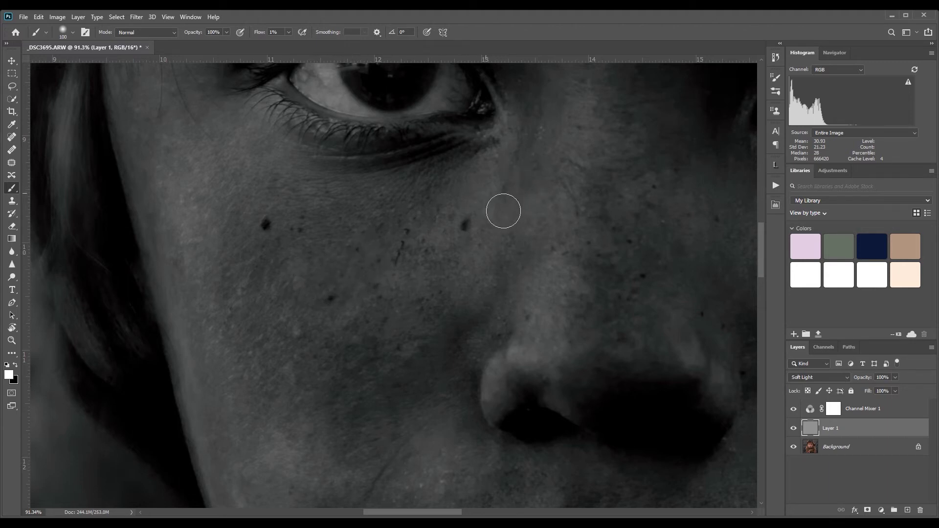
pyautogui.press('x')
pyautogui.press('x')
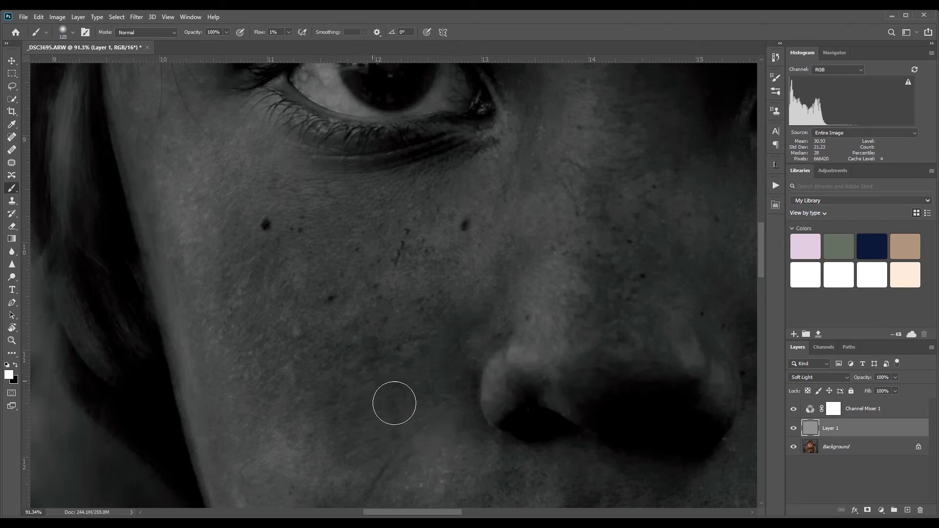
# Step: Even out the tones of the left cheek with white strokes, using brush sizes from 175 down to 80
pyautogui.press(']')
pyautogui.press(']')
pyautogui.press(']')
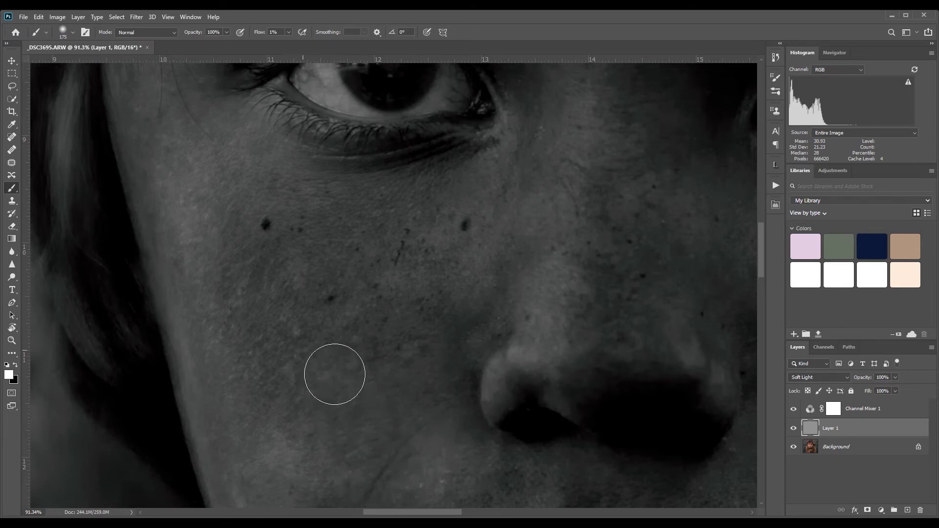
pyautogui.press('[')
pyautogui.press('[')
pyautogui.press('[')
pyautogui.press('[')
pyautogui.press('[')
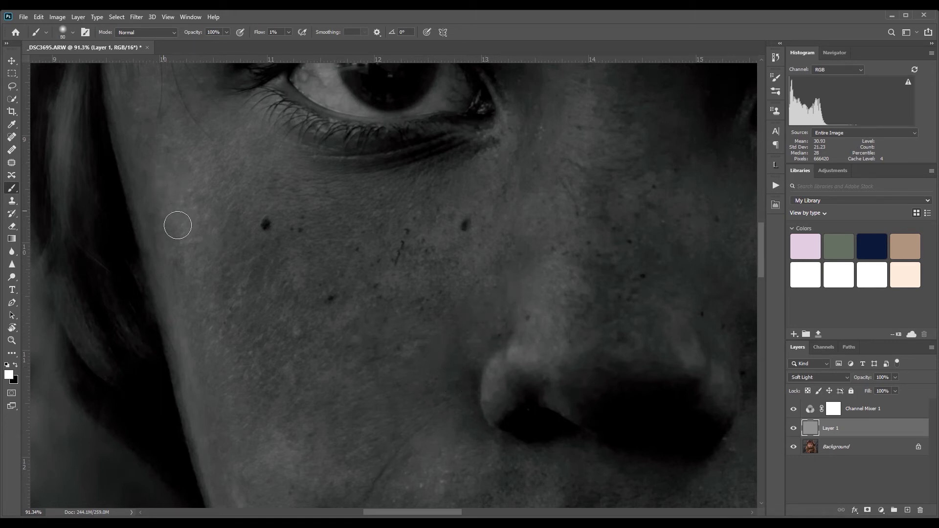
# Step: Lighten the uneven patches on and around the nose with the size 80 white brush
pyautogui.moveTo(387, 316); pyautogui.dragTo(109, 211)
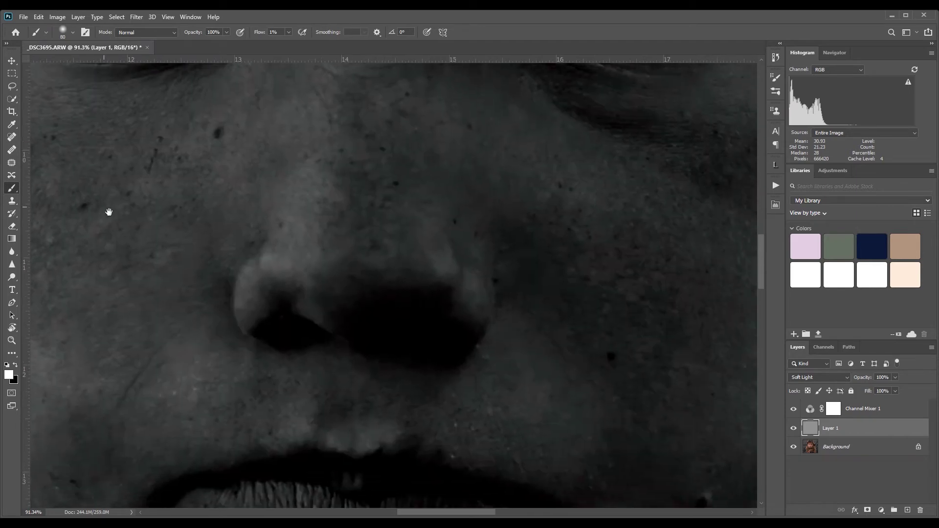
pyautogui.moveTo(292, 214); pyautogui.dragTo(269, 308)
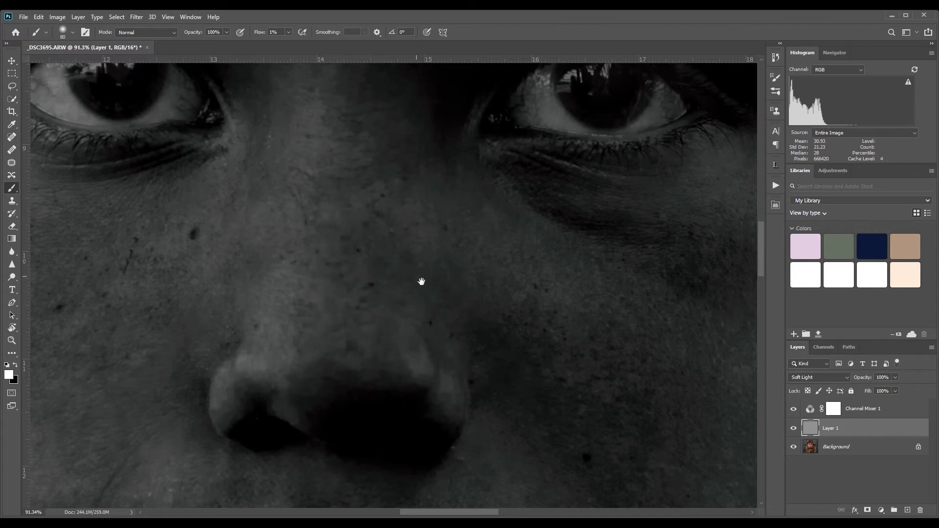
pyautogui.moveTo(422, 281); pyautogui.dragTo(178, 172)
pyautogui.moveTo(372, 197); pyautogui.dragTo(490, 306)
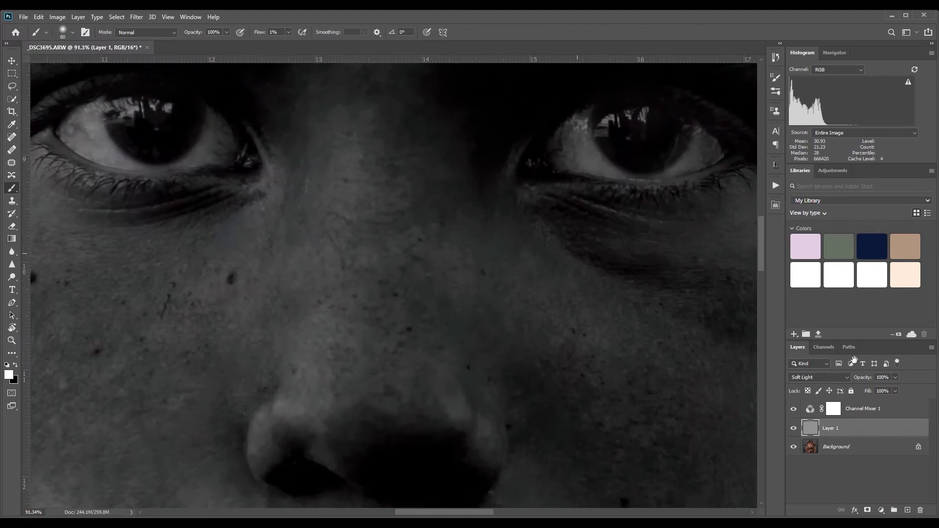
# Step: Brighten the monochrome rendering of the Channel Mixer layer and make Layer 1 active again
pyautogui.click(814, 411)
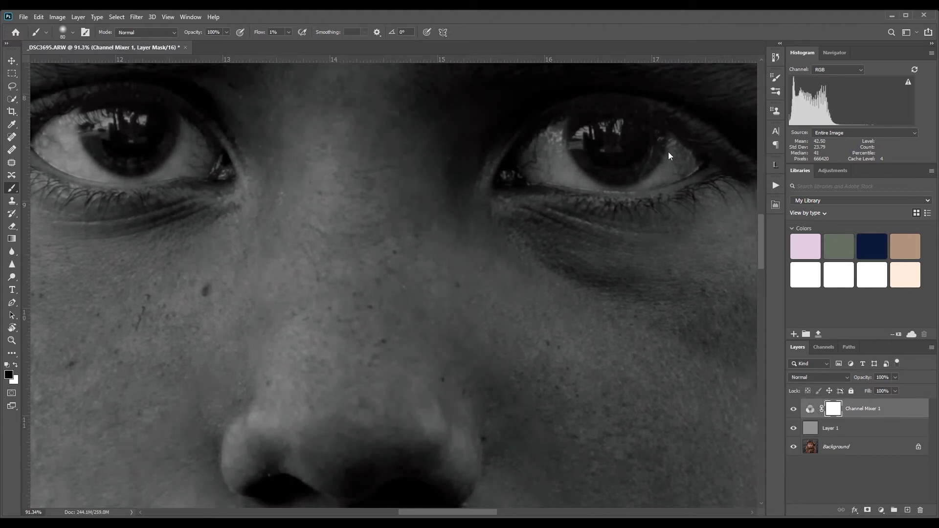
pyautogui.moveTo(350, 128); pyautogui.dragTo(319, 283)
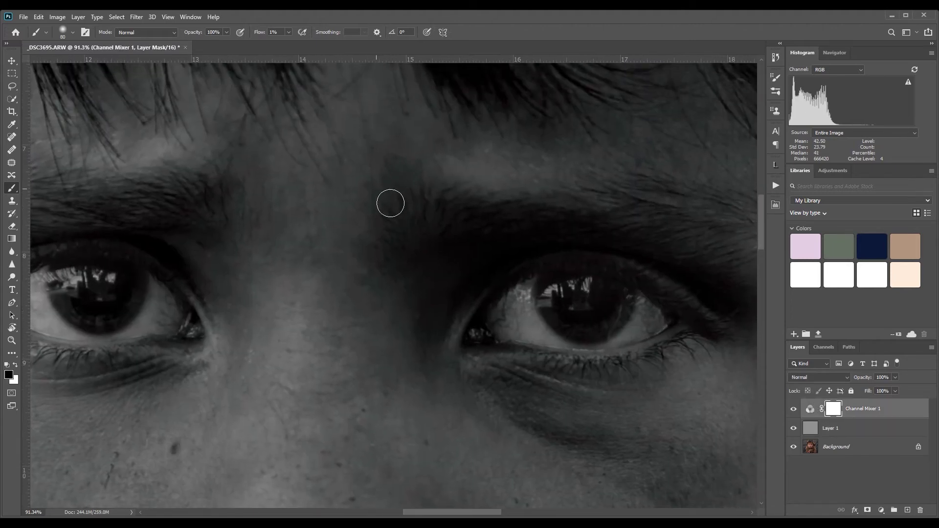
pyautogui.click(842, 434)
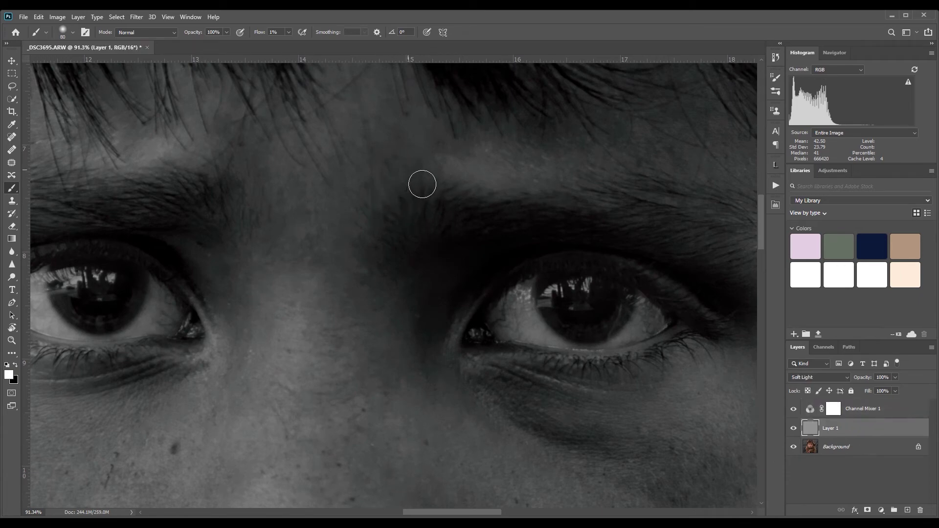
# Step: Lighten the shadows between the eyebrows and along the upper nose bridge with the white brush at size 150
pyautogui.press(']')
pyautogui.press(']')
pyautogui.press(']')
pyautogui.press(']')
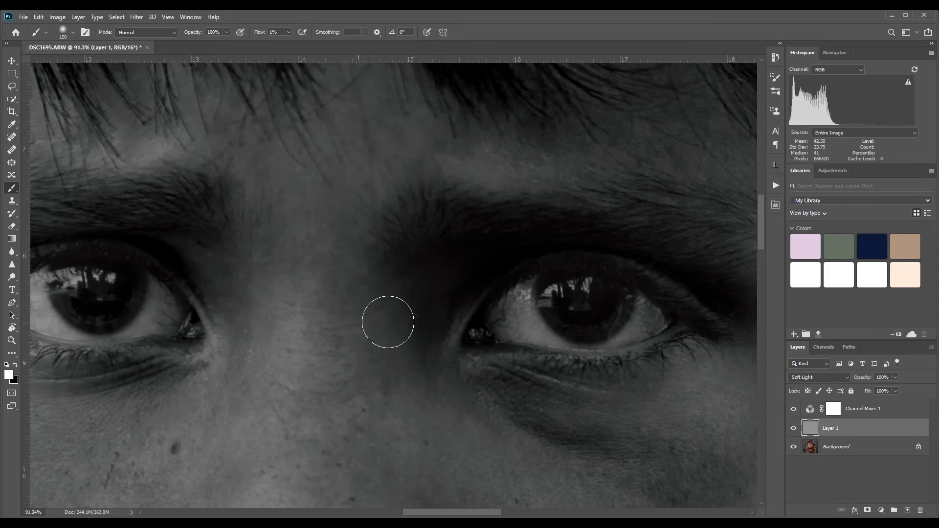
# Step: Even out the forehead above the left eyebrow, alternating black and white brush strokes at sizes 125 to 60
pyautogui.moveTo(259, 128); pyautogui.dragTo(385, 240)
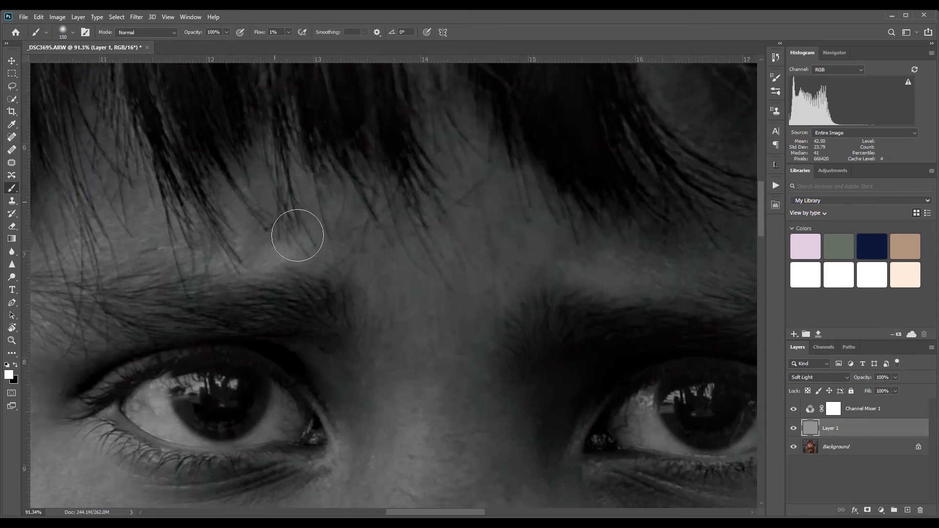
pyautogui.press('x')
pyautogui.press('[')
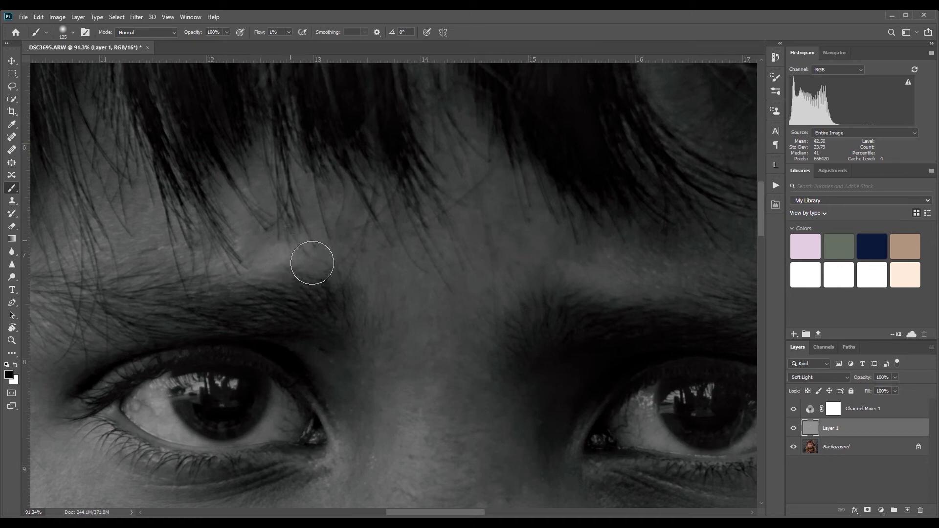
pyautogui.press('[')
pyautogui.press('[')
pyautogui.press('x')
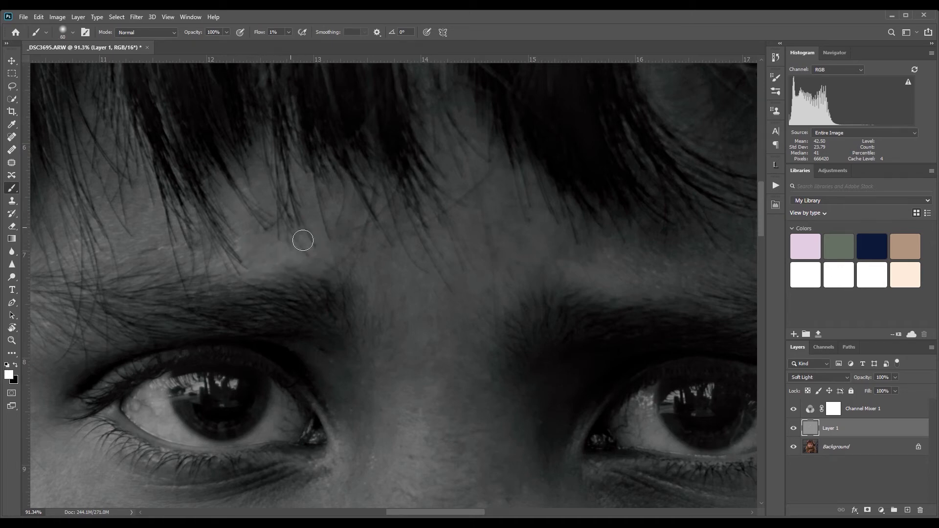
pyautogui.press('x')
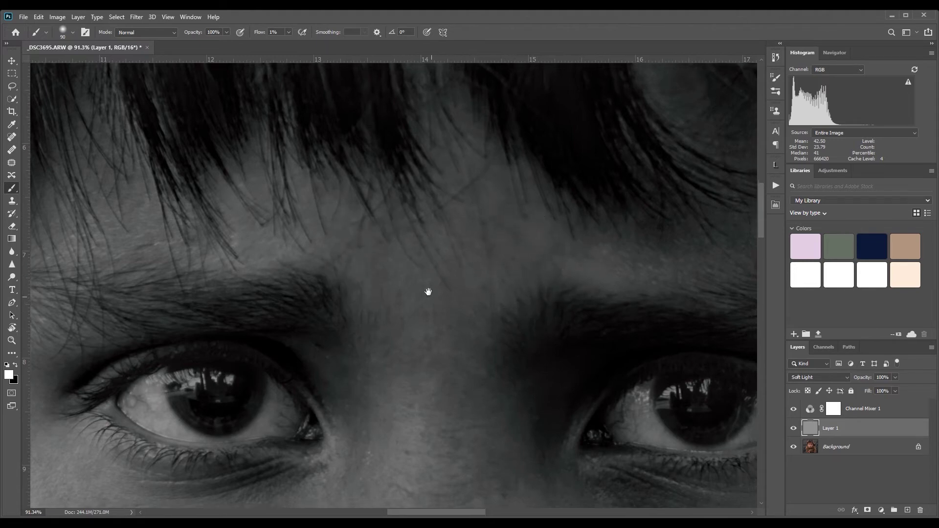
# Step: Lighten the dark patch on the right cheek below the eye with a white brush at sizes 125 to 150
pyautogui.moveTo(428, 291); pyautogui.dragTo(394, 233)
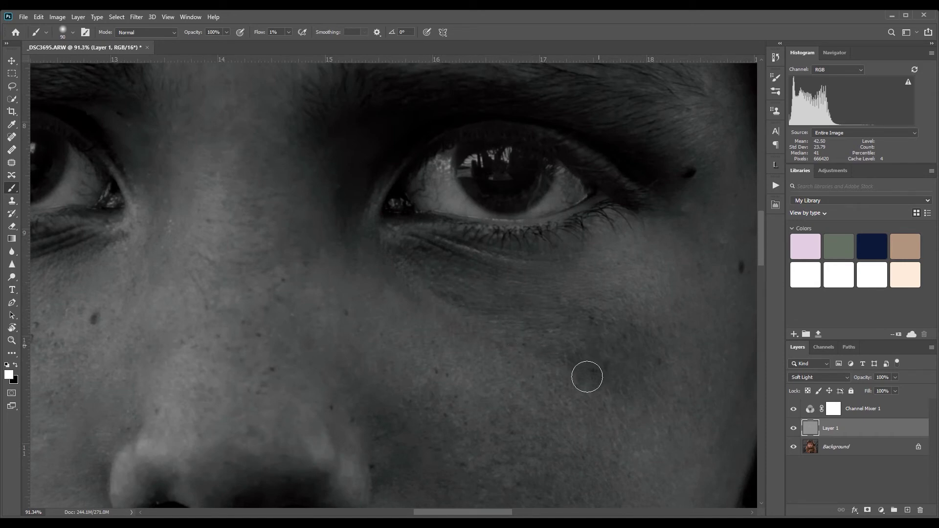
pyautogui.moveTo(570, 373); pyautogui.dragTo(431, 346)
pyautogui.press(']')
pyautogui.press(']')
pyautogui.press(']')
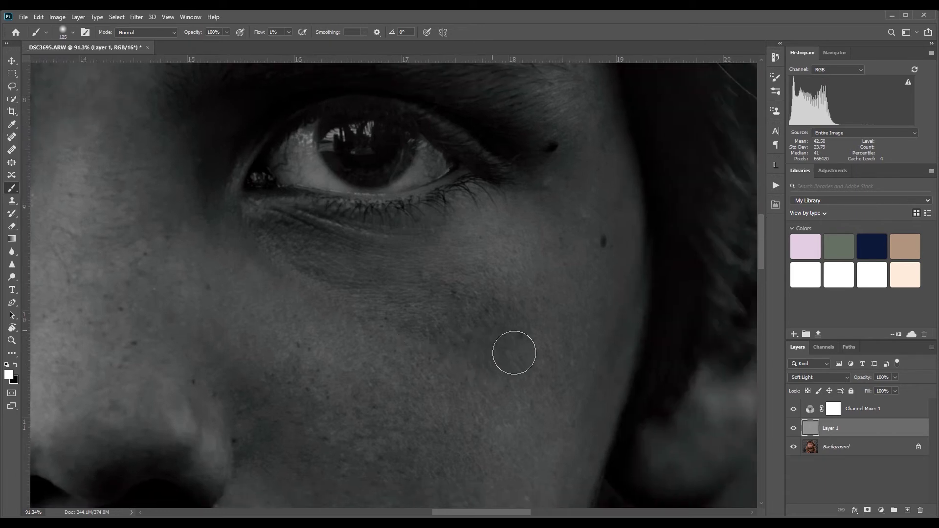
pyautogui.moveTo(513, 353)
pyautogui.mouseDown()
pyautogui.moveTo(536, 342)
pyautogui.moveTo(465, 348)
pyautogui.moveTo(409, 330)
pyautogui.mouseUp()
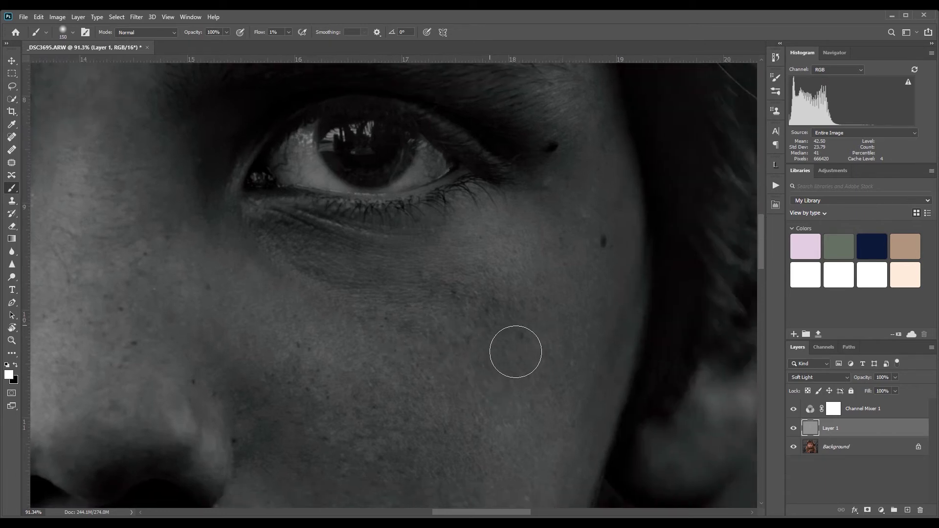
# Step: Refine the skin under the right eye with the brush at size 90, switching from white to black
pyautogui.press('[')
pyautogui.press('[')
pyautogui.press('[')
pyautogui.moveTo(505, 324)
pyautogui.mouseDown()
pyautogui.moveTo(313, 272)
pyautogui.moveTo(448, 341)
pyautogui.mouseUp()
pyautogui.press('x')
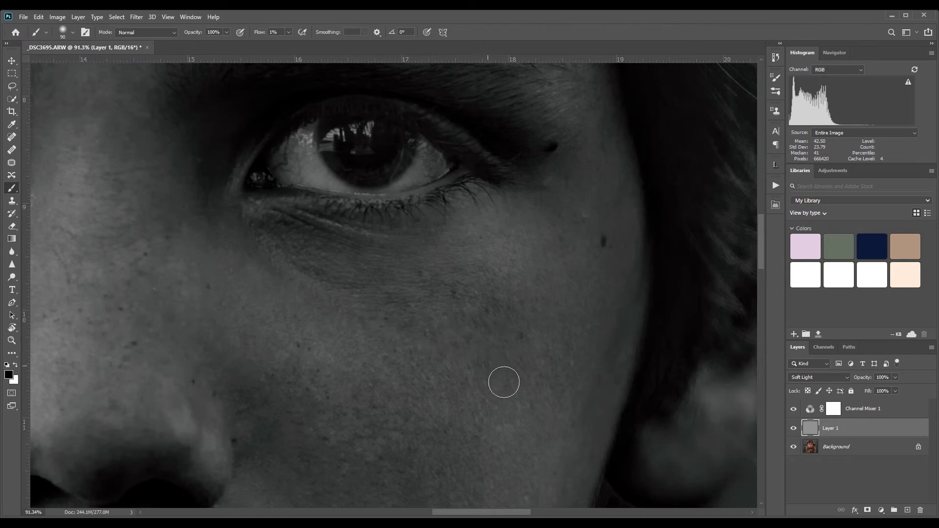
# Step: Lighten the lower right cheek beside the nose and mouth with the white brush enlarged to size 175
pyautogui.moveTo(415, 340); pyautogui.dragTo(416, 224)
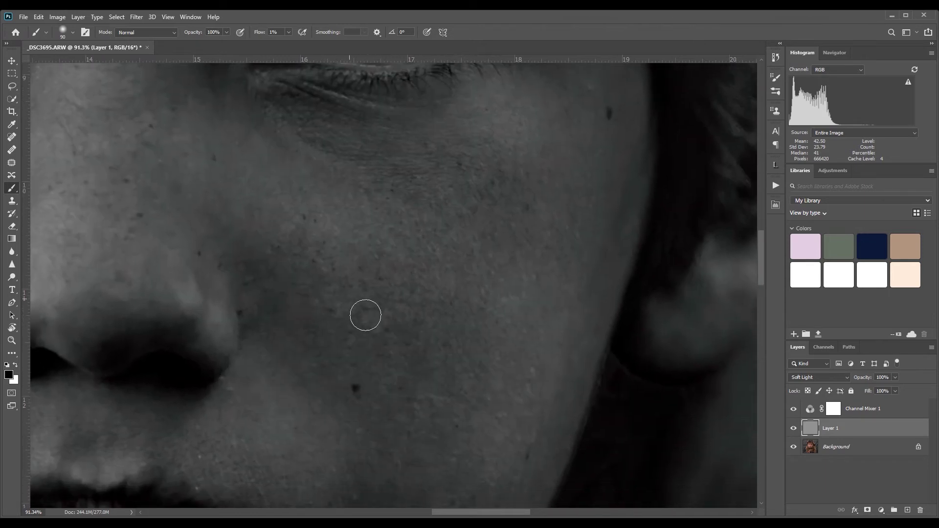
pyautogui.press(']')
pyautogui.press(']')
pyautogui.press(']')
pyautogui.press(']')
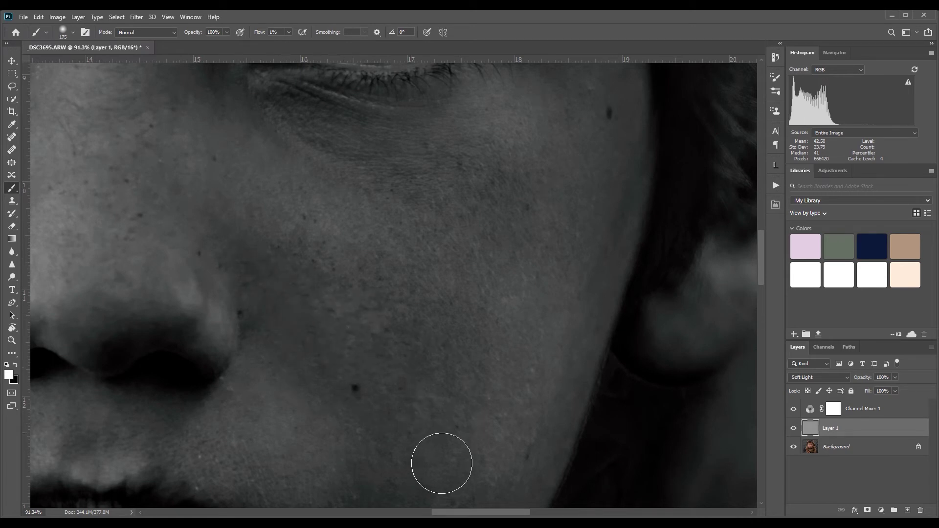
# Step: Lighten the skin above the upper lip and at the left mouth corner with the white brush at sizes 90 to 150
pyautogui.moveTo(316, 406); pyautogui.dragTo(566, 283)
pyautogui.press('[')
pyautogui.press('[')
pyautogui.press('[')
pyautogui.press('[')
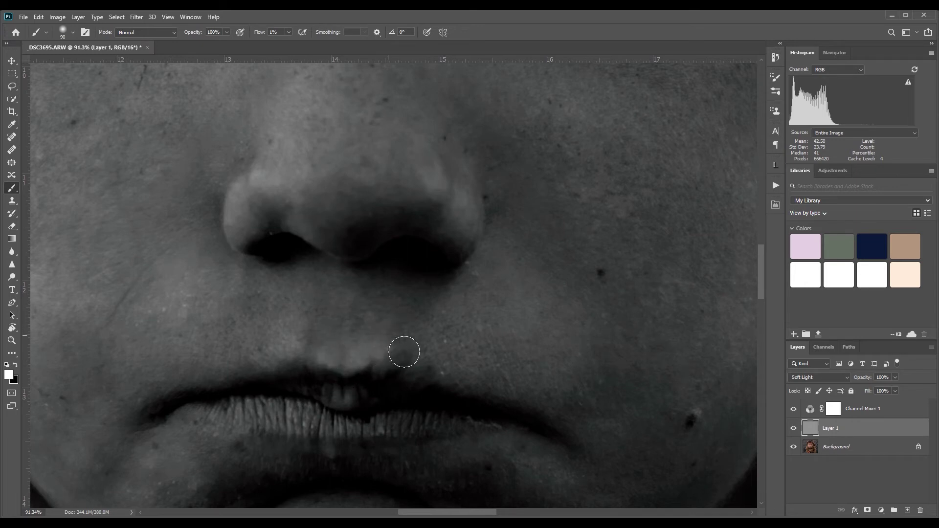
pyautogui.moveTo(331, 329); pyautogui.dragTo(367, 268)
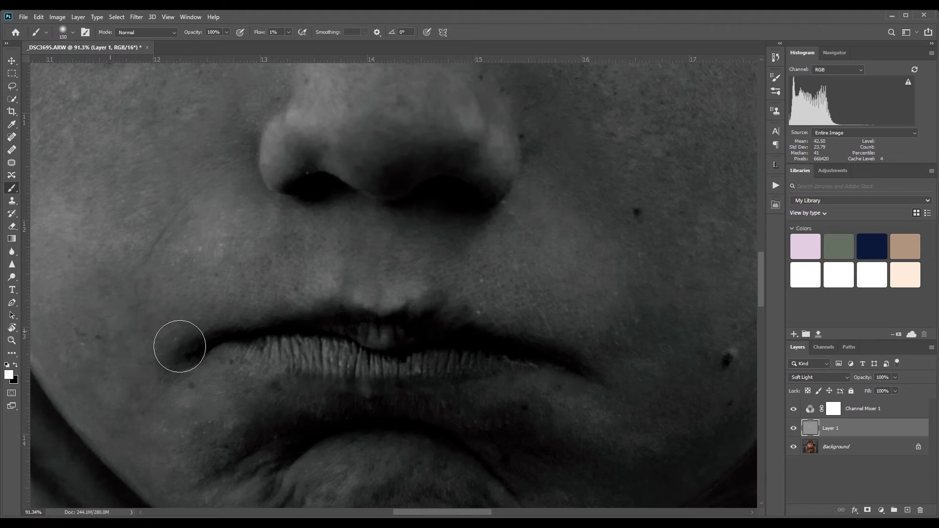
pyautogui.press(']')
pyautogui.press(']')
pyautogui.press(']')
# Step: Even out the nose bridge between the eyes with white and black strokes of the size 150 brush
pyautogui.press('z')
pyautogui.moveTo(241, 338); pyautogui.dragTo(298, 345)
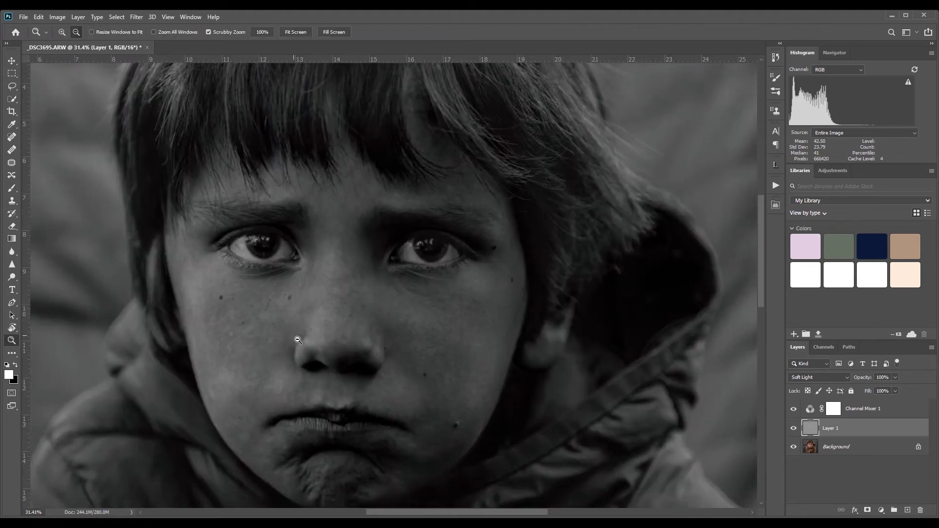
pyautogui.moveTo(300, 282)
pyautogui.mouseDown()
pyautogui.moveTo(360, 293)
pyautogui.moveTo(386, 331)
pyautogui.mouseUp()
pyautogui.press('b')
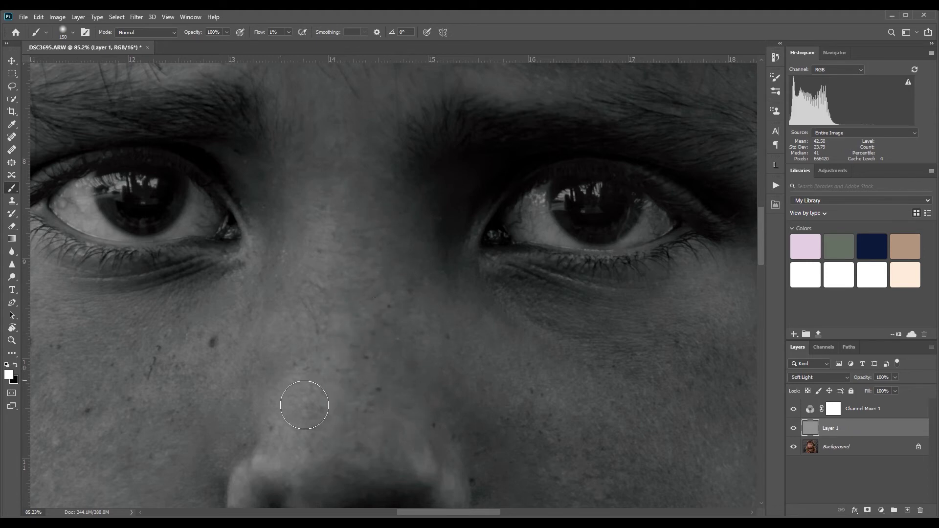
pyautogui.press('x')
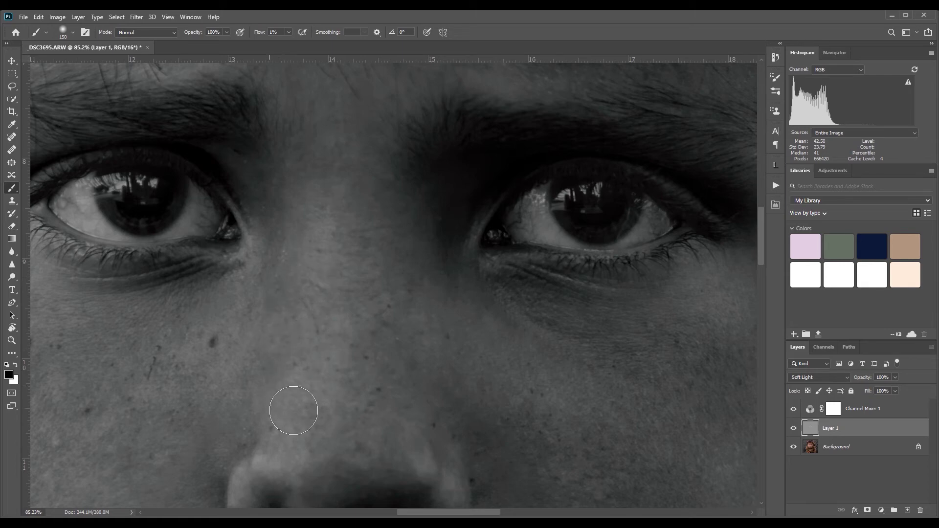
pyautogui.press('x')
# Step: Hide the Channel Mixer layer and compare the colour portrait with and without the Layer 1 dodging and burning
pyautogui.press('z')
pyautogui.scroll(-3, 317, 328)
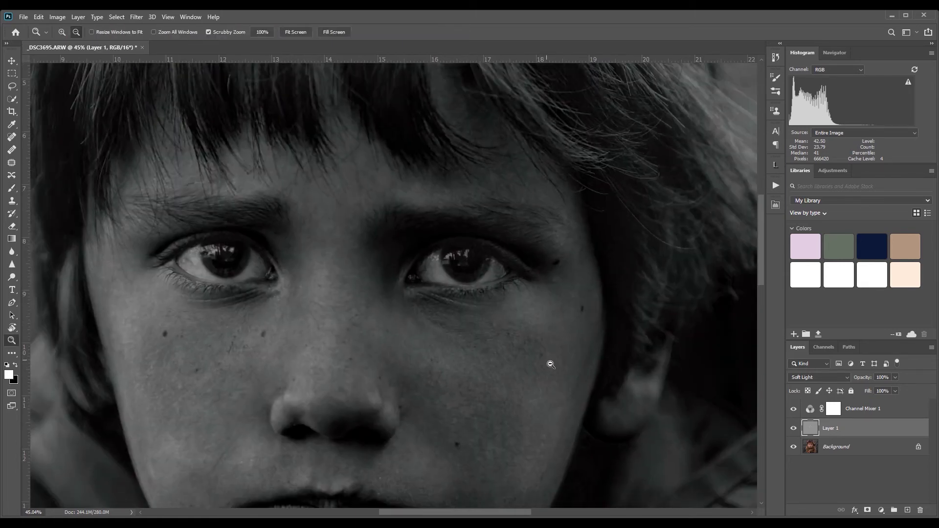
pyautogui.click(794, 409)
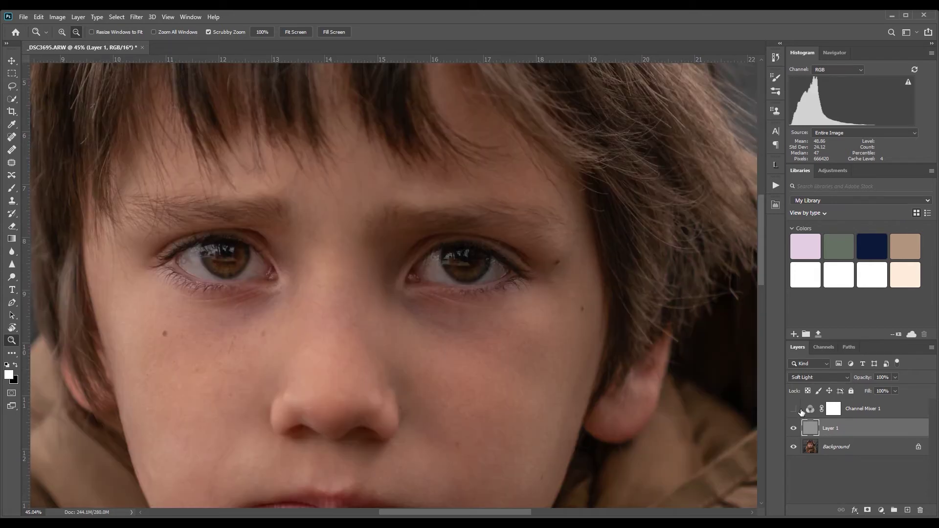
pyautogui.click(794, 429)
pyautogui.scroll(-2, 426, 393)
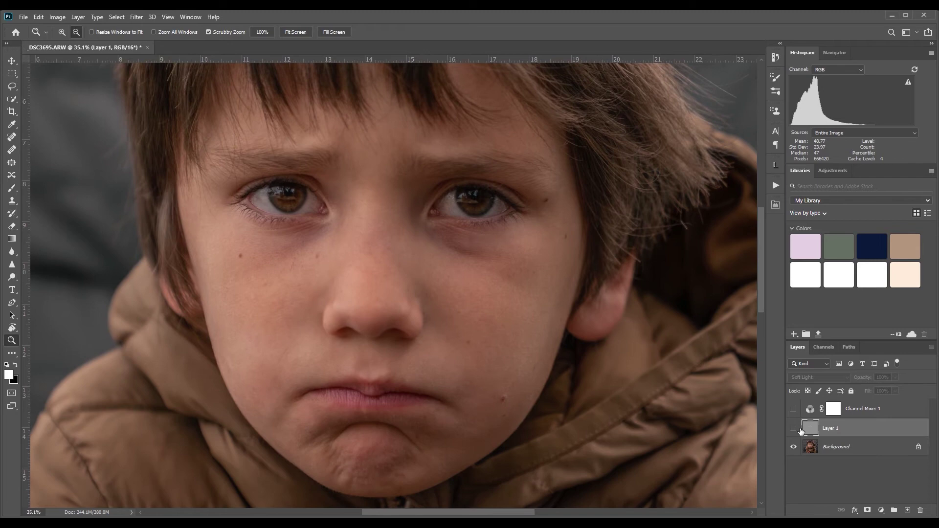
pyautogui.click(794, 429)
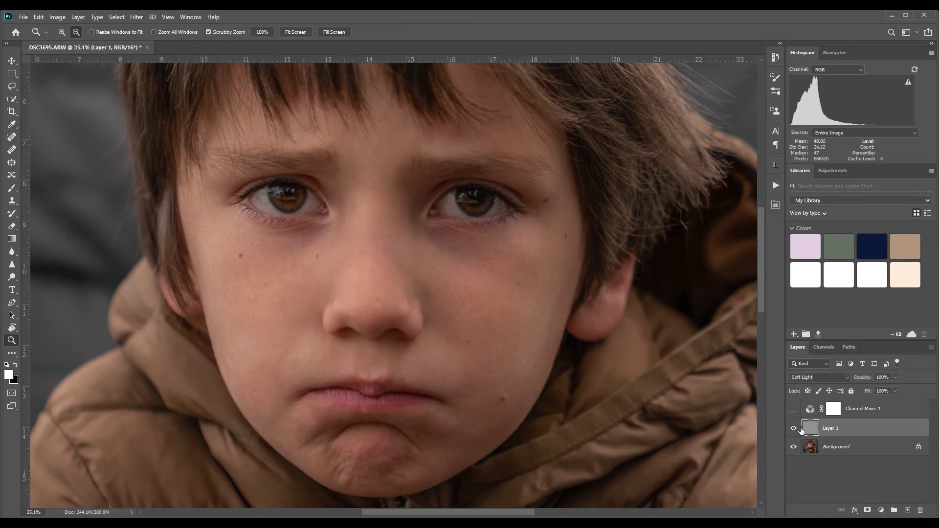
# Step: Compare the whole portrait with and without the dodging and burning on Layer 1
pyautogui.click(794, 429)
pyautogui.press('h')
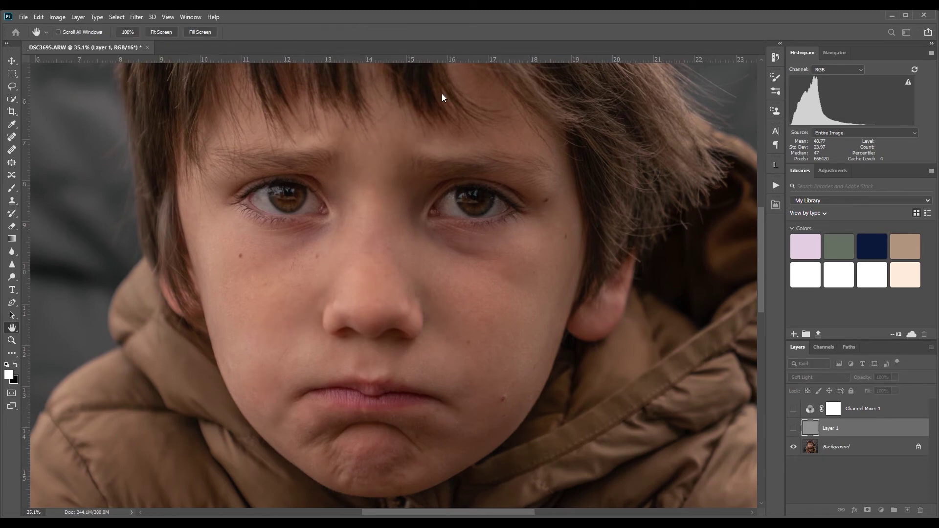
pyautogui.press('z')
pyautogui.click(300, 33)
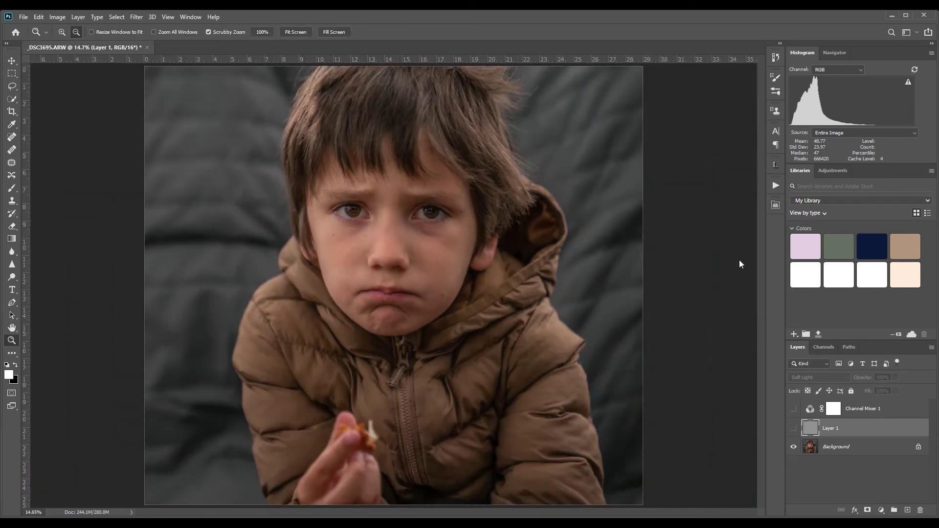
pyautogui.click(794, 429)
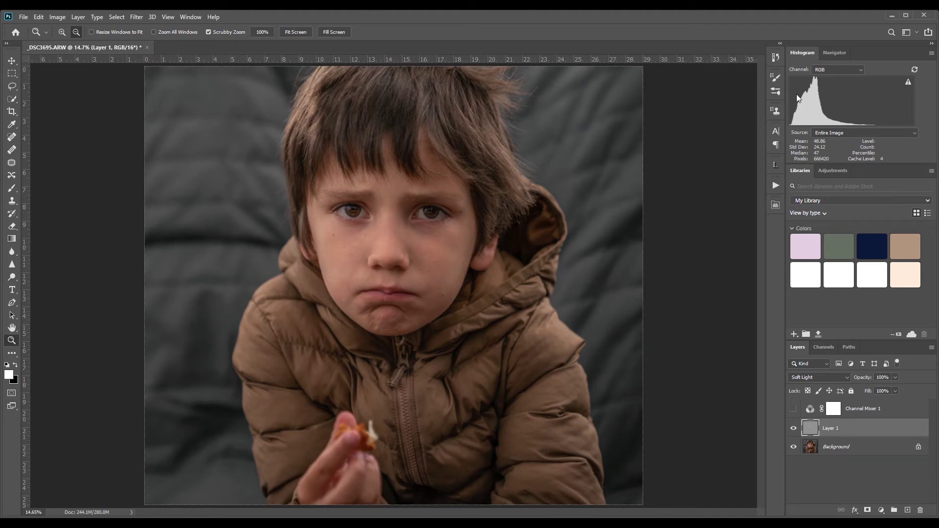
pyautogui.click(796, 431)
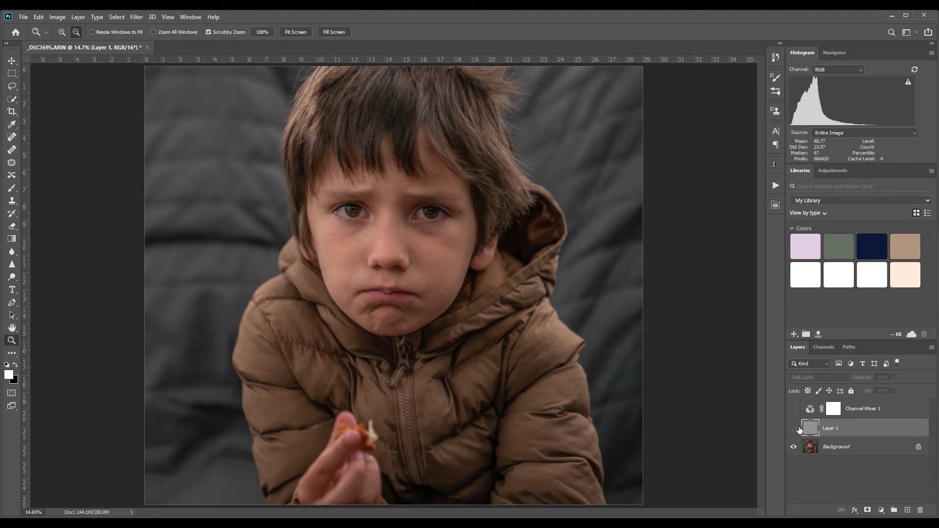
pyautogui.click(796, 429)
pyautogui.click(796, 429)
pyautogui.click(797, 429)
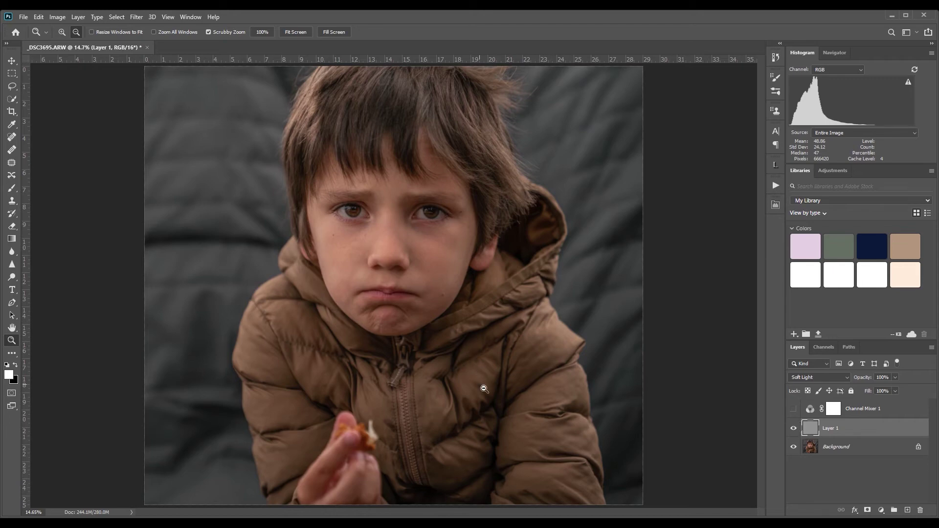
# Step: Merge the Channel Mixer 1, Layer 1 and Background layers into one and add a new empty layer above
pyautogui.keyDown('shift'); pyautogui.click(864, 408); pyautogui.keyUp('shift')
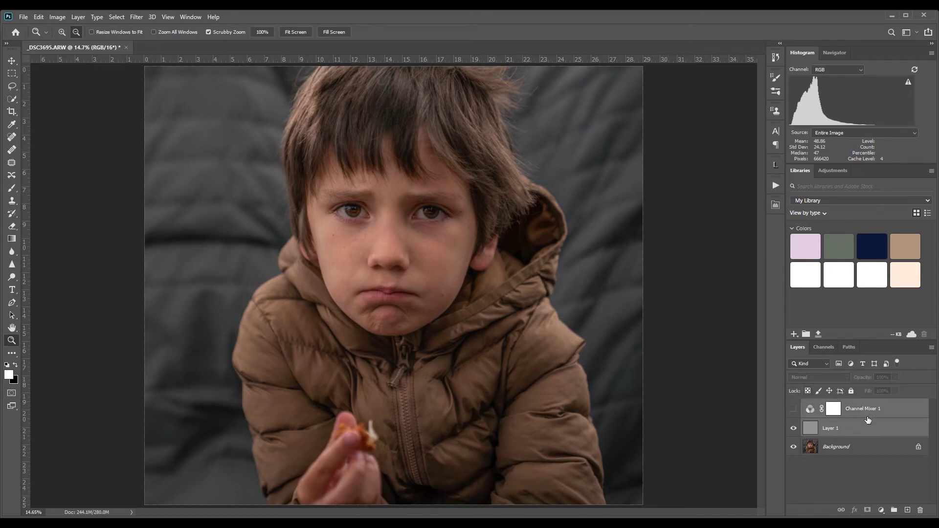
pyautogui.keyDown('shift'); pyautogui.click(858, 447); pyautogui.keyUp('shift')
pyautogui.hotkey('ctrl', 'e')
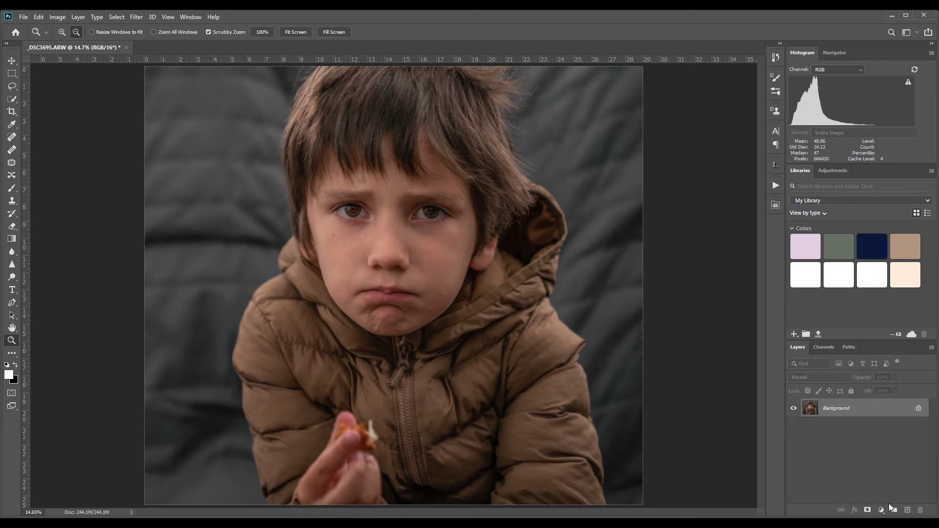
pyautogui.click(909, 511)
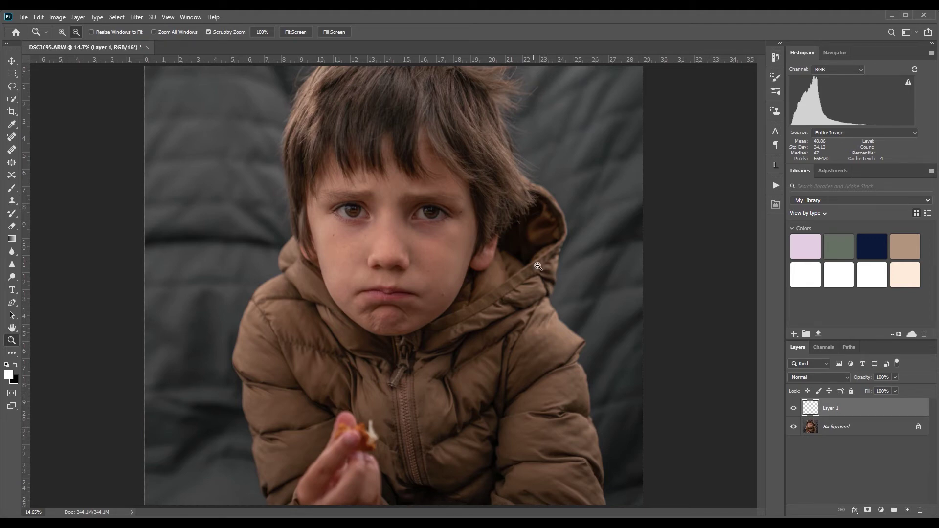
# Step: Sample the grey of the upper right backdrop and enlarge the 10% opacity brush to size 800
pyautogui.press('i')
pyautogui.click(576, 75)
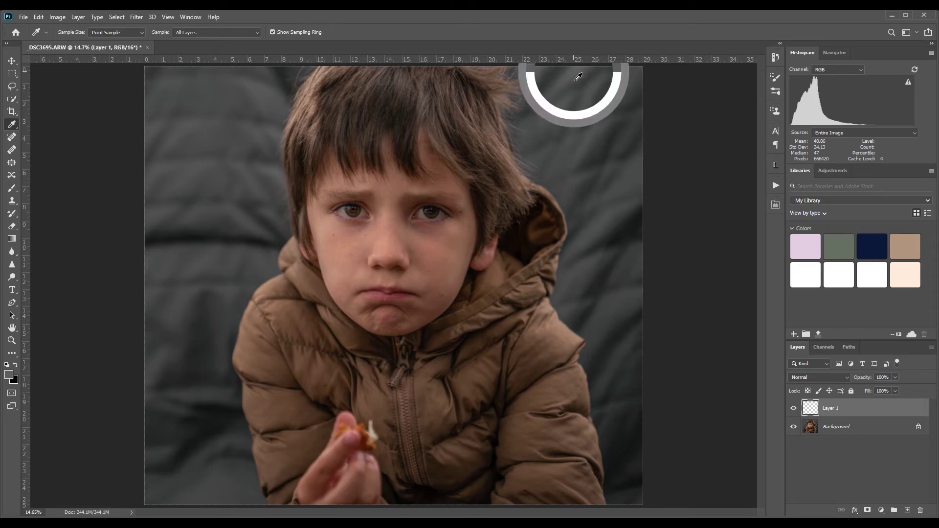
pyautogui.press('b')
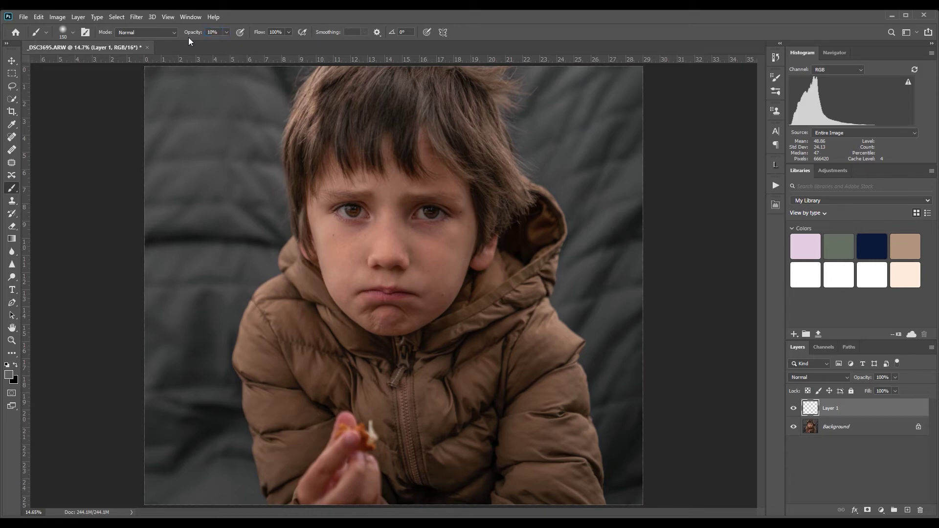
pyautogui.press(']')
pyautogui.press(']')
pyautogui.press(']')
pyautogui.press(']')
pyautogui.press(']')
pyautogui.press(']')
pyautogui.press(']')
pyautogui.press(']')
pyautogui.press('i')
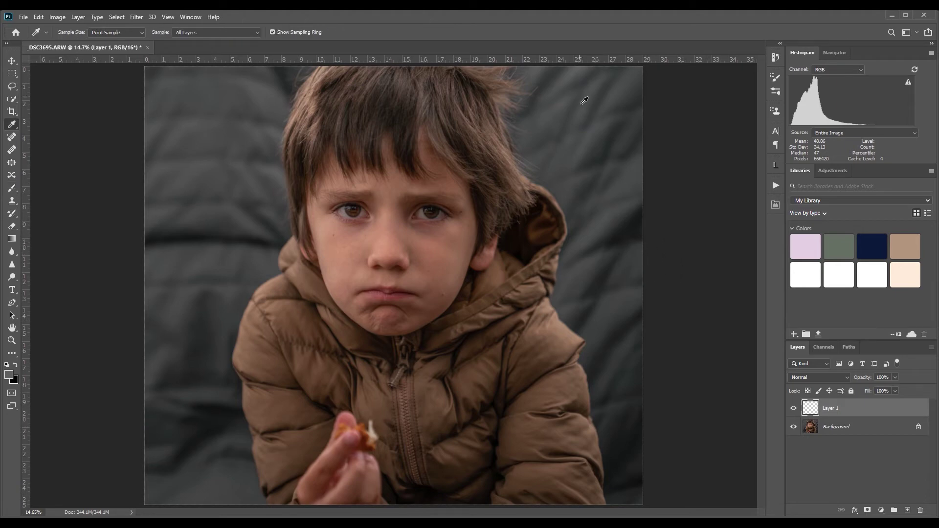
pyautogui.click(576, 78)
pyautogui.press('b')
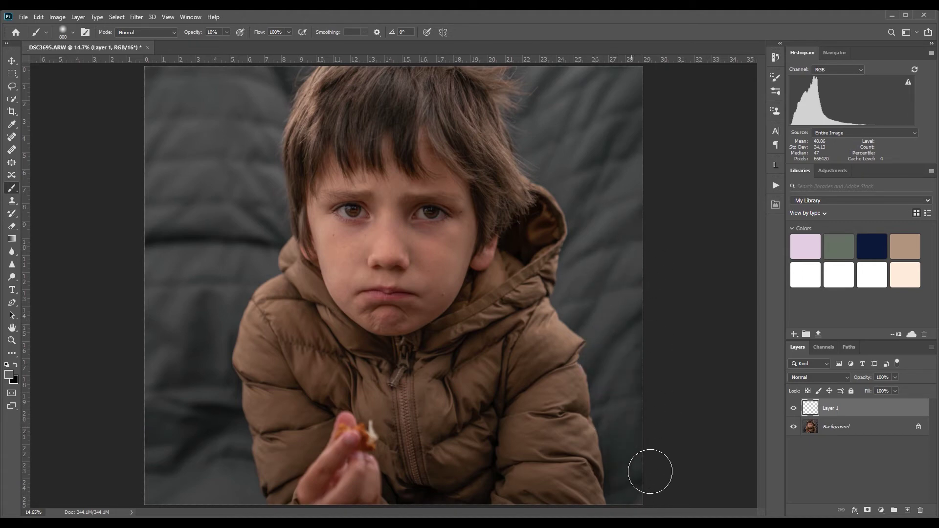
# Step: Resample the upper right backdrop grey and paint it over the right side of the backdrop at 10% opacity
pyautogui.press('i')
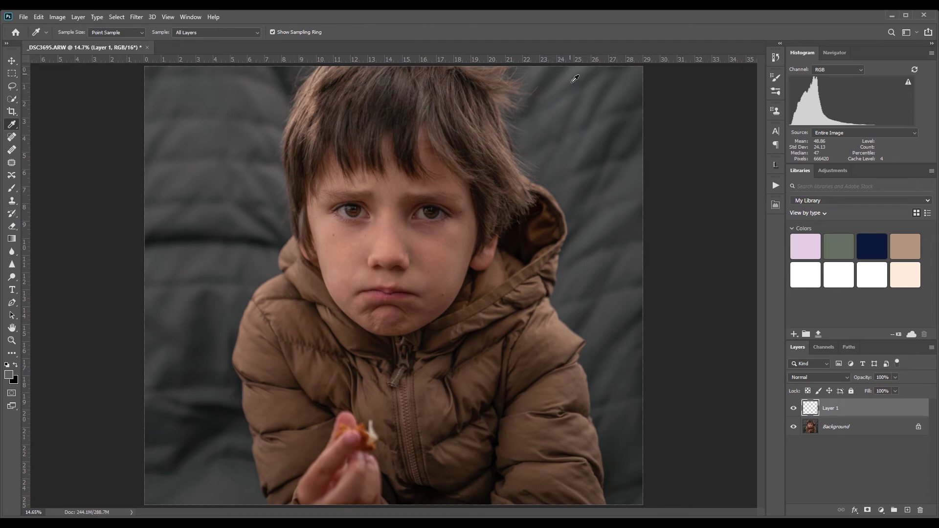
pyautogui.click(575, 80)
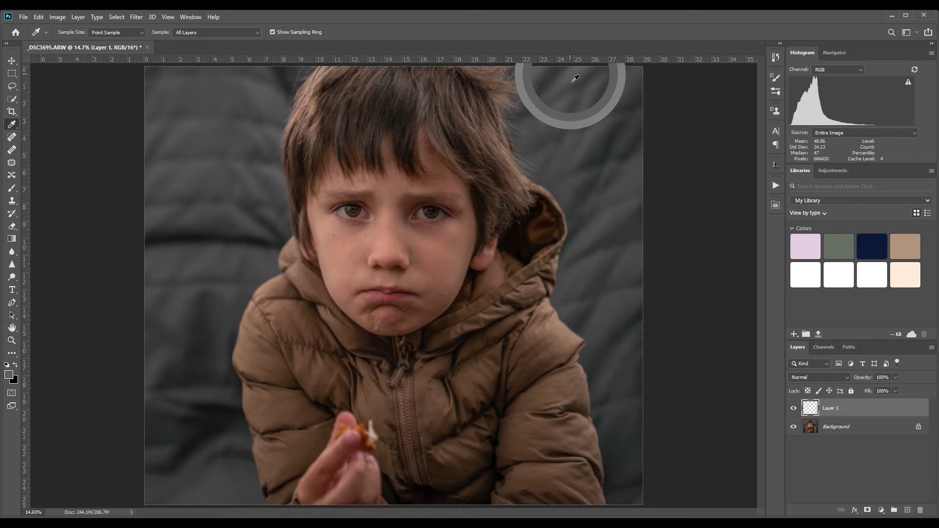
pyautogui.press('b')
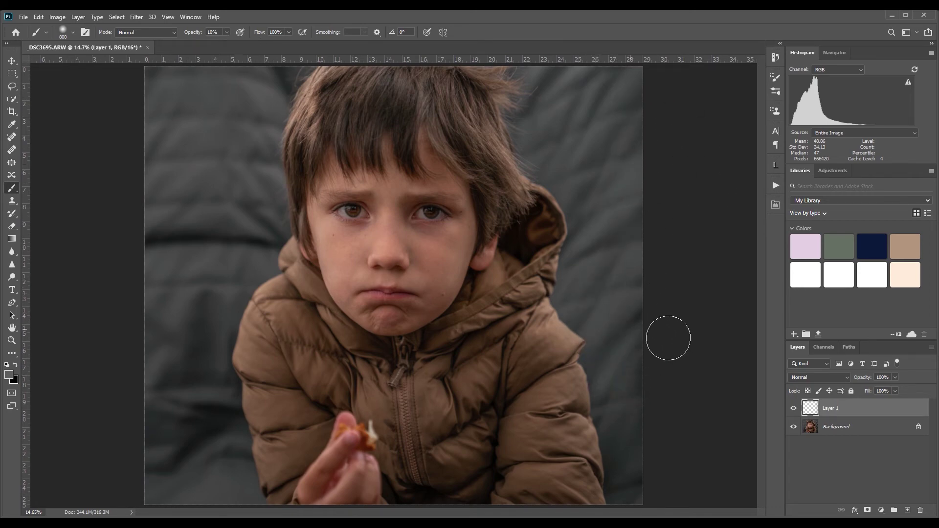
pyautogui.moveTo(662, 342)
pyautogui.mouseDown()
pyautogui.moveTo(622, 421)
pyautogui.moveTo(642, 516)
pyautogui.mouseUp()
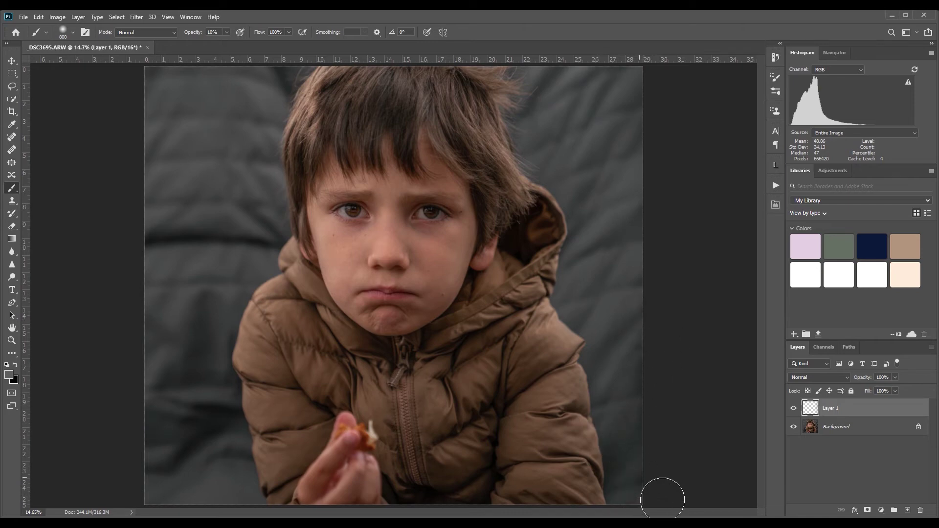
pyautogui.moveTo(571, 100)
pyautogui.mouseDown()
pyautogui.moveTo(632, 117)
pyautogui.moveTo(609, 144)
pyautogui.moveTo(603, 106)
pyautogui.moveTo(639, 95)
pyautogui.mouseUp()
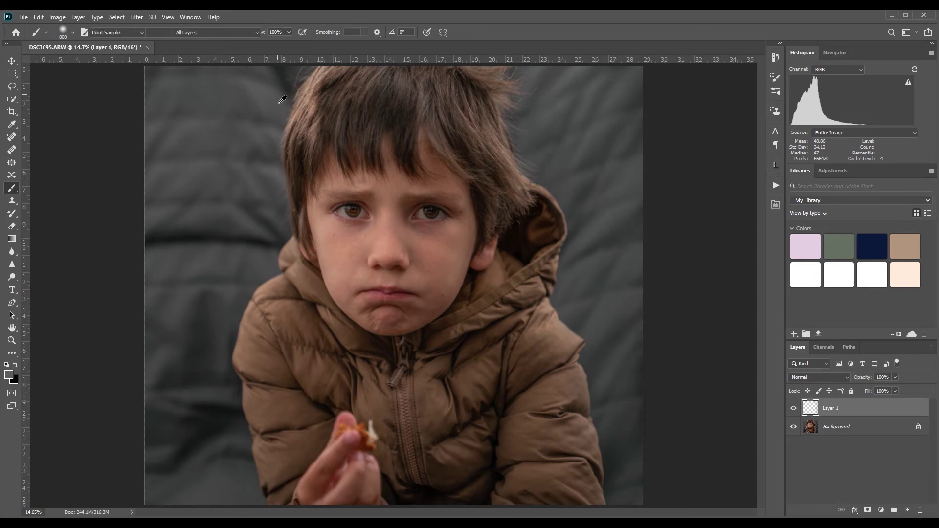
# Step: Paint sampled tones over the backdrop beside the boy's hair and along the hair's upper left edge
pyautogui.moveTo(279, 93)
pyautogui.mouseDown()
pyautogui.moveTo(269, 100)
pyautogui.moveTo(289, 118)
pyautogui.moveTo(252, 99)
pyautogui.moveTo(283, 84)
pyautogui.moveTo(305, 109)
pyautogui.moveTo(307, 101)
pyautogui.moveTo(284, 95)
pyautogui.moveTo(170, 101)
pyautogui.moveTo(289, 135)
pyautogui.mouseUp()
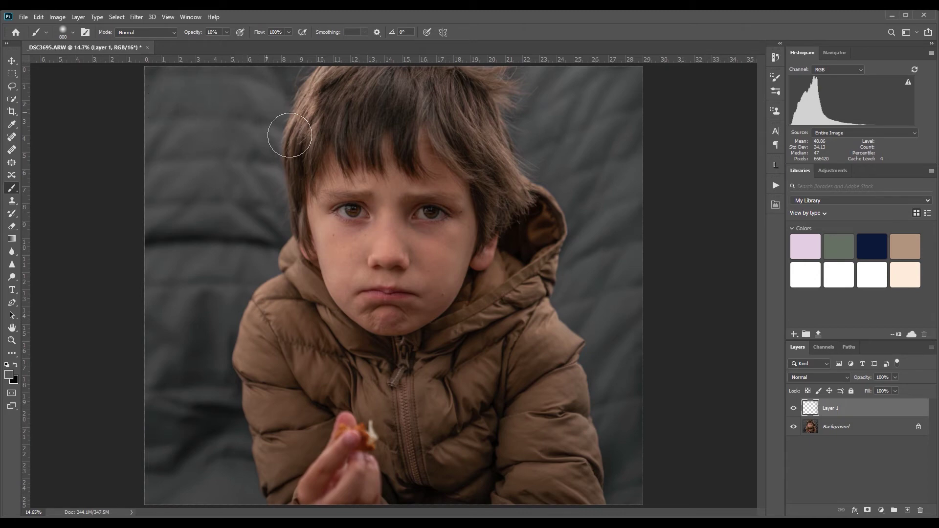
pyautogui.keyDown('alt'); pyautogui.click(315, 100); pyautogui.keyUp('alt')
pyautogui.moveTo(318, 100)
pyautogui.mouseDown()
pyautogui.moveTo(299, 94)
pyautogui.moveTo(311, 120)
pyautogui.mouseUp()
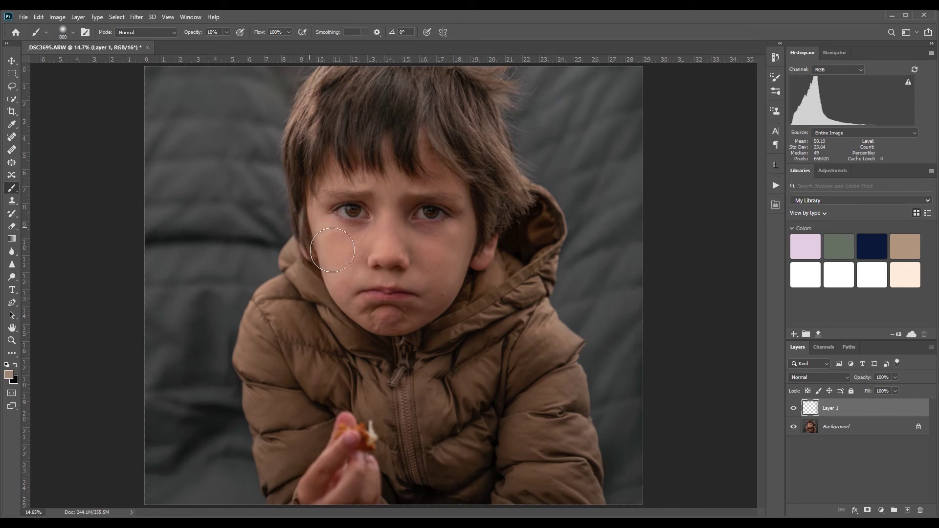
pyautogui.press('alt')
pyautogui.keyDown('alt'); pyautogui.click(326, 79); pyautogui.keyUp('alt')
pyautogui.press('i')
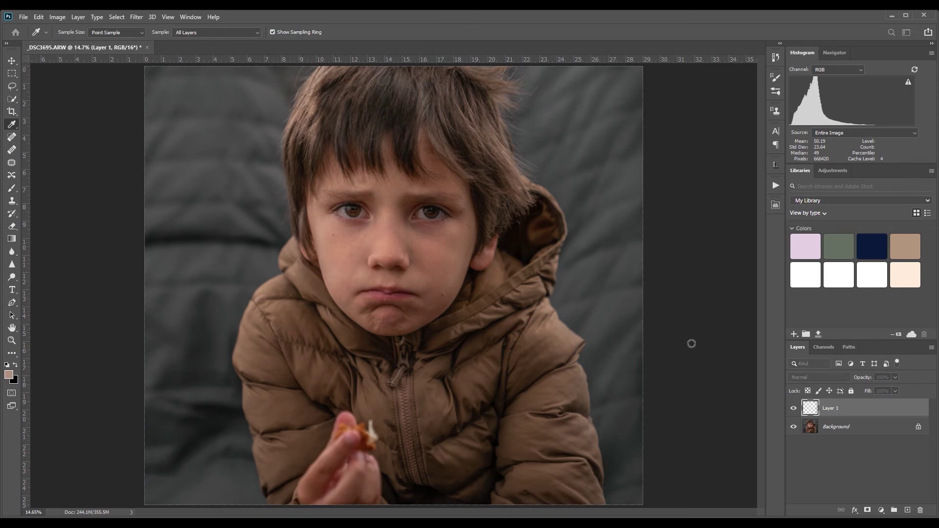
pyautogui.click(905, 275)
pyautogui.press('b')
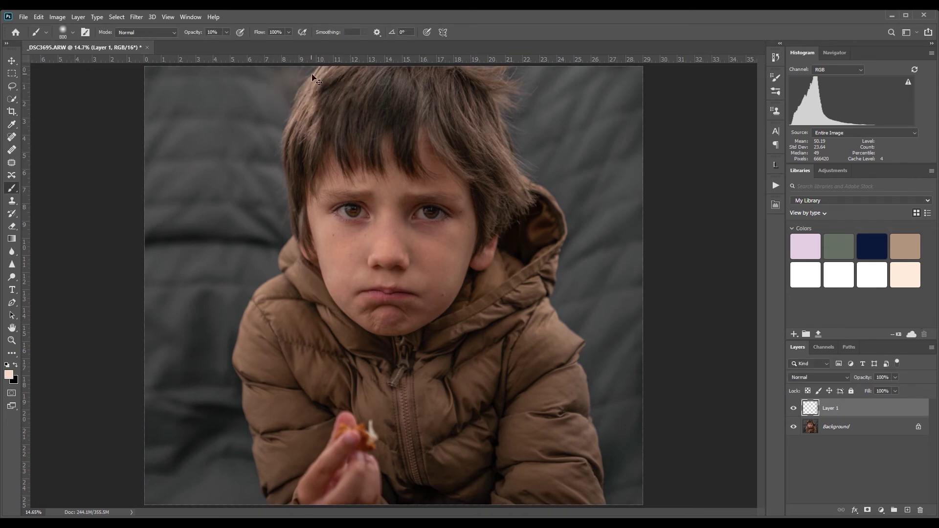
# Step: Sample grey from the upper left backdrop and brush it over the folds on the left of the portrait
pyautogui.press('i')
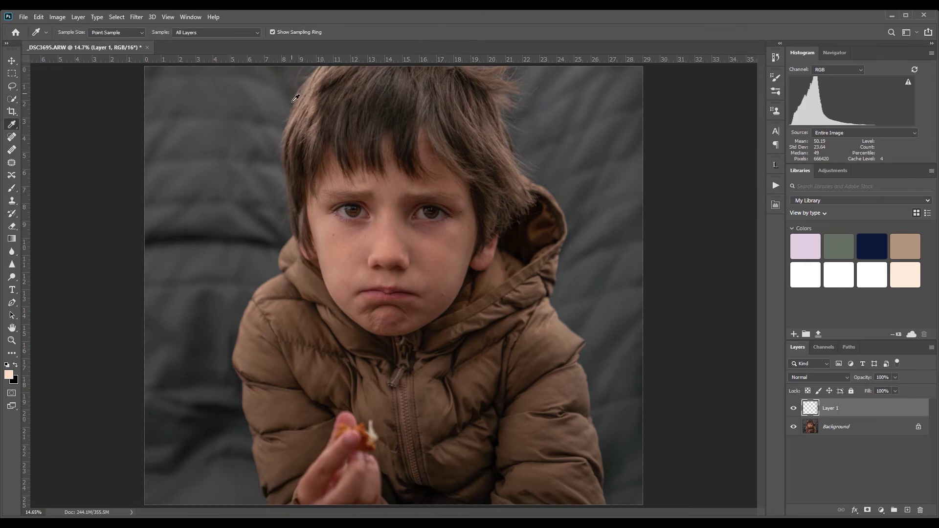
pyautogui.moveTo(261, 99); pyautogui.dragTo(177, 98)
pyautogui.press('b')
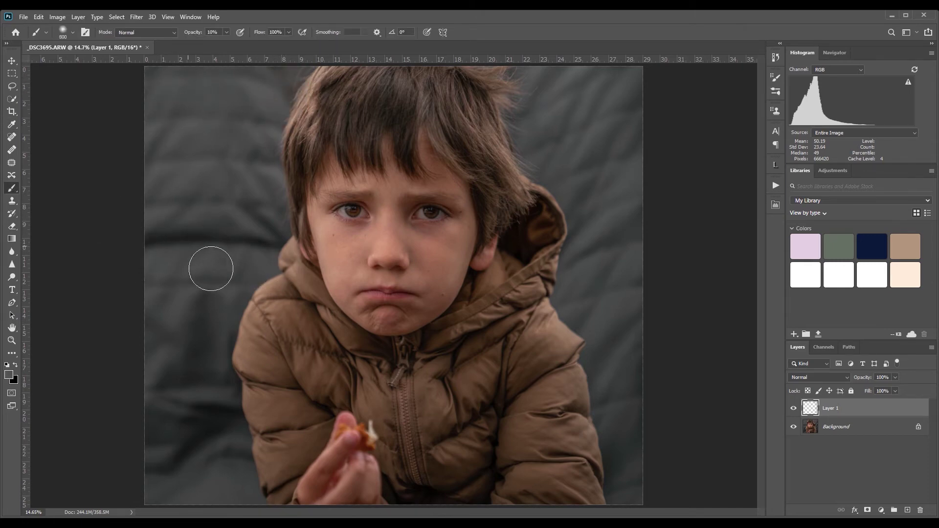
pyautogui.press('i')
pyautogui.press('b')
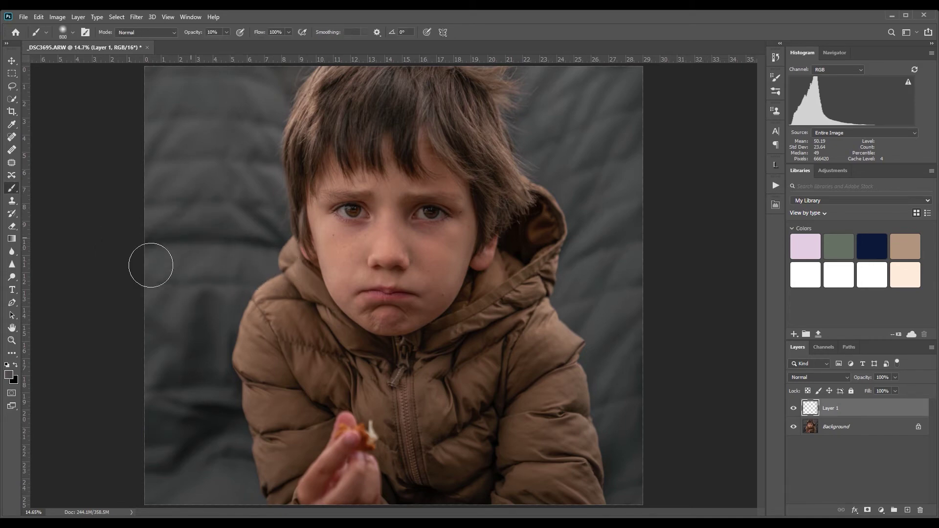
# Step: Sample grey beside the hair near the ear and paint over the dark left backdrop folds down beside the jacket
pyautogui.press('i')
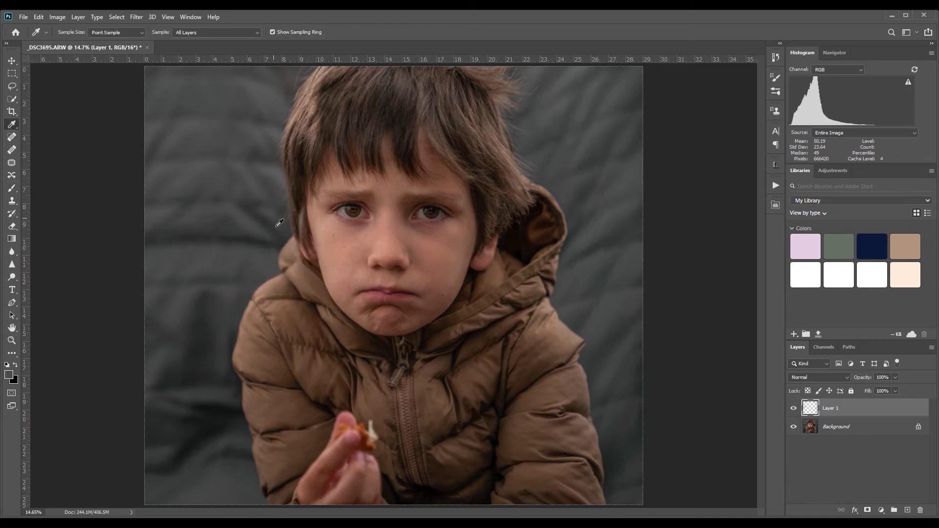
pyautogui.click(276, 220)
pyautogui.press('b')
pyautogui.press('i')
pyautogui.click(291, 220)
pyautogui.press('b')
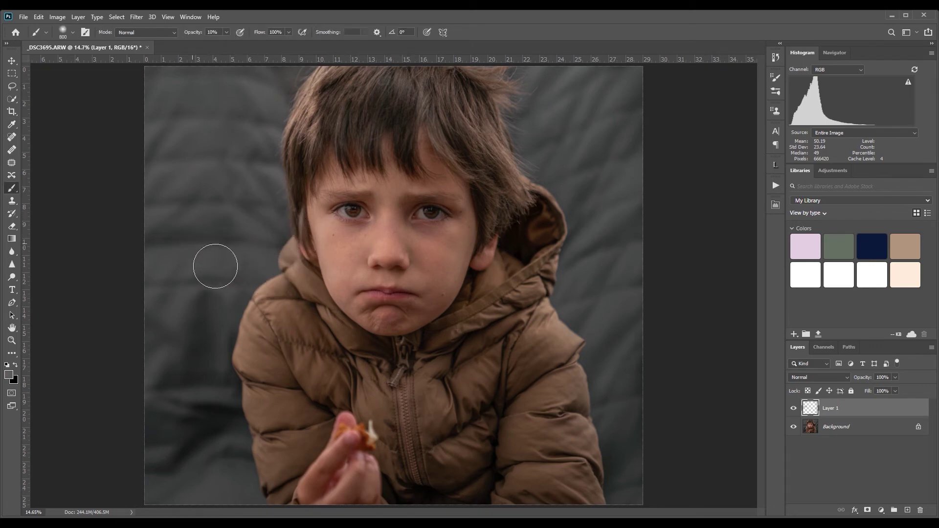
pyautogui.moveTo(221, 239)
pyautogui.mouseDown()
pyautogui.moveTo(174, 269)
pyautogui.moveTo(193, 402)
pyautogui.moveTo(218, 405)
pyautogui.moveTo(215, 334)
pyautogui.moveTo(194, 509)
pyautogui.moveTo(222, 469)
pyautogui.moveTo(239, 489)
pyautogui.moveTo(170, 480)
pyautogui.moveTo(178, 434)
pyautogui.moveTo(207, 484)
pyautogui.moveTo(252, 392)
pyautogui.moveTo(248, 342)
pyautogui.moveTo(280, 217)
pyautogui.moveTo(278, 179)
pyautogui.mouseUp()
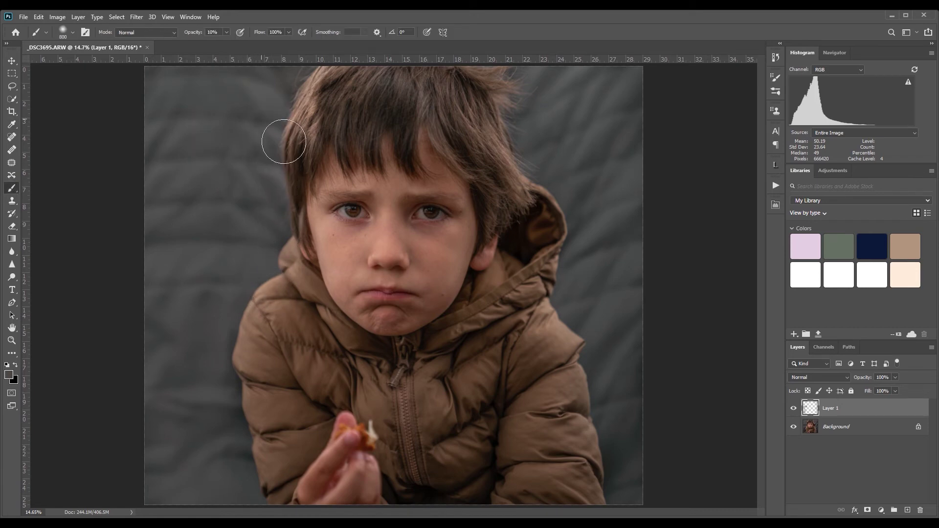
# Step: Sample grey from the backdrop right of the hair and paint it down the lower right backdrop
pyautogui.press('i')
pyautogui.click(559, 153)
pyautogui.press('b')
pyautogui.moveTo(632, 267)
pyautogui.mouseDown()
pyautogui.moveTo(609, 293)
pyautogui.moveTo(648, 446)
pyautogui.moveTo(679, 438)
pyautogui.moveTo(675, 450)
pyautogui.mouseUp()
# Step: Compare the portrait with and without the backdrop painting on Layer 1
pyautogui.press('i')
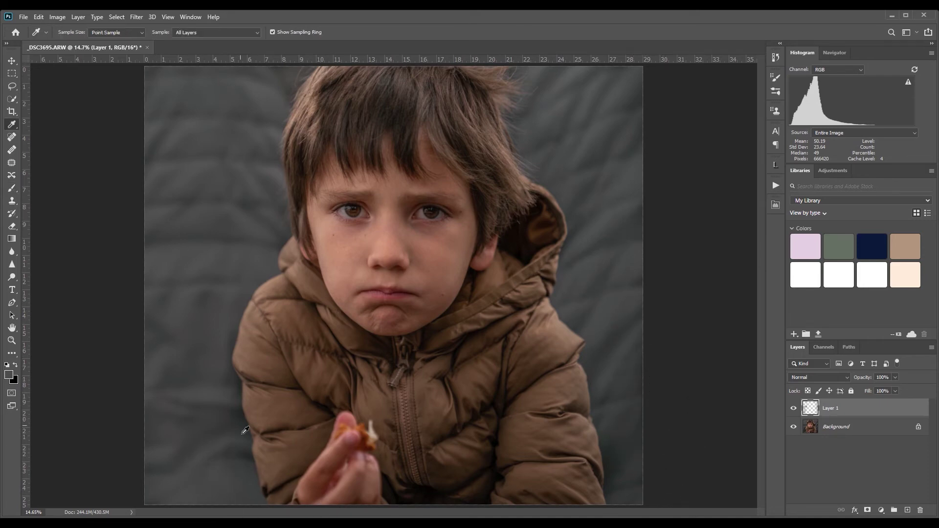
pyautogui.click(796, 410)
pyautogui.click(796, 410)
pyautogui.click(796, 410)
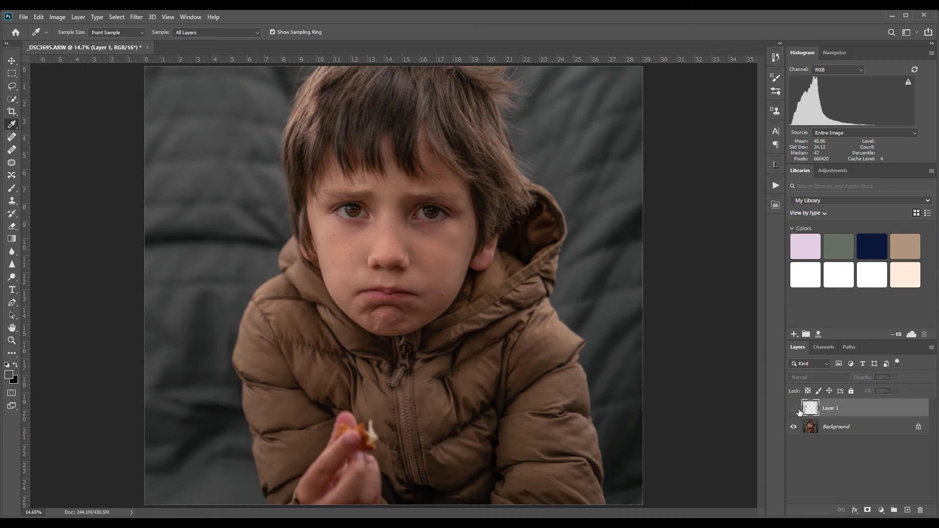
pyautogui.click(796, 410)
# Step: Sample the tan of the jacket shoulder and paint it over the jacket with the brush at size 1000
pyautogui.click(568, 333)
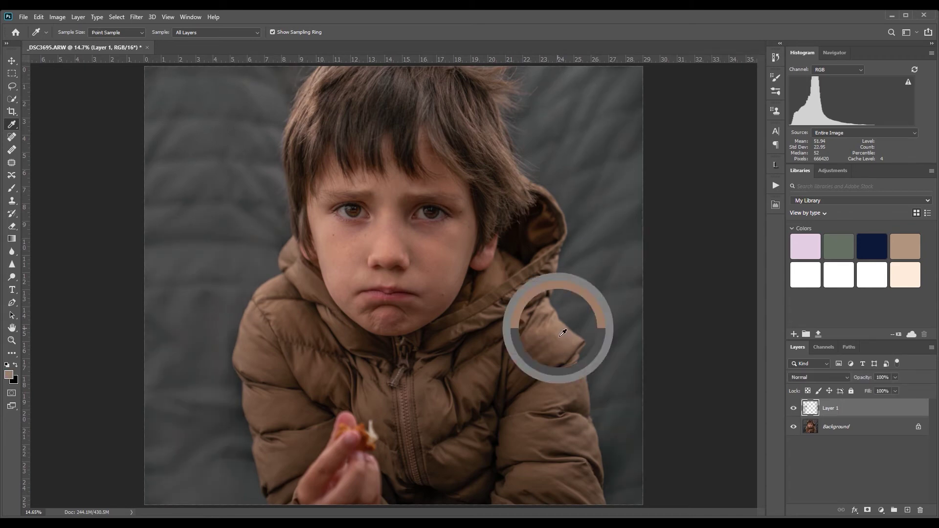
pyautogui.press('b')
pyautogui.press(']')
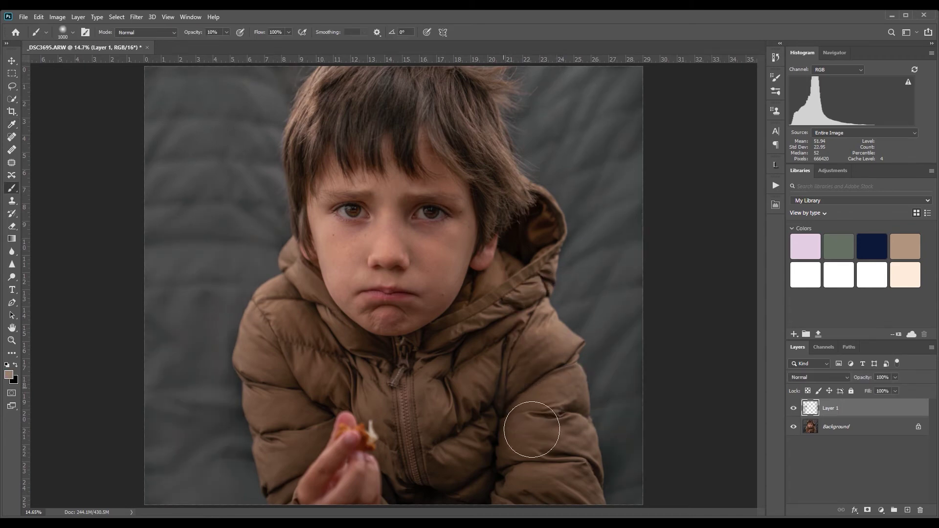
pyautogui.moveTo(534, 430); pyautogui.dragTo(406, 511)
pyautogui.moveTo(514, 527)
pyautogui.mouseDown()
pyautogui.moveTo(514, 436)
pyautogui.moveTo(528, 356)
pyautogui.moveTo(556, 258)
pyautogui.moveTo(567, 252)
pyautogui.mouseUp()
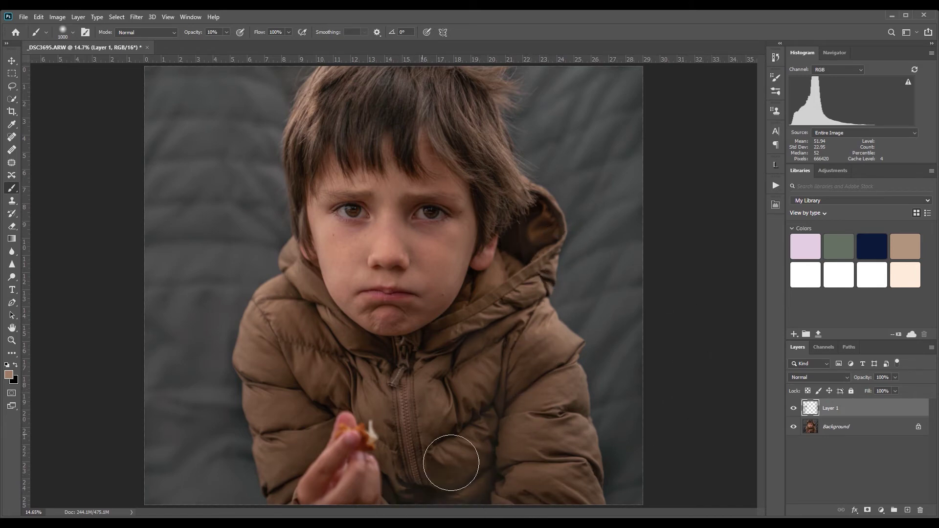
pyautogui.click(385, 363)
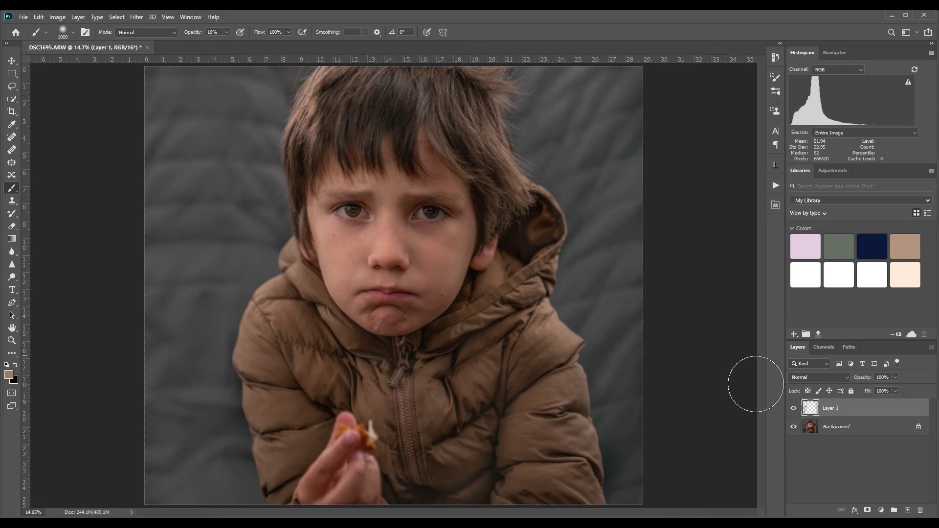
# Step: Paint the right edge of the backdrop with grey sampled from its upper right area and hide Layer 1 to compare
pyautogui.press('i')
pyautogui.click(618, 110)
pyautogui.press('b')
pyautogui.click(660, 260)
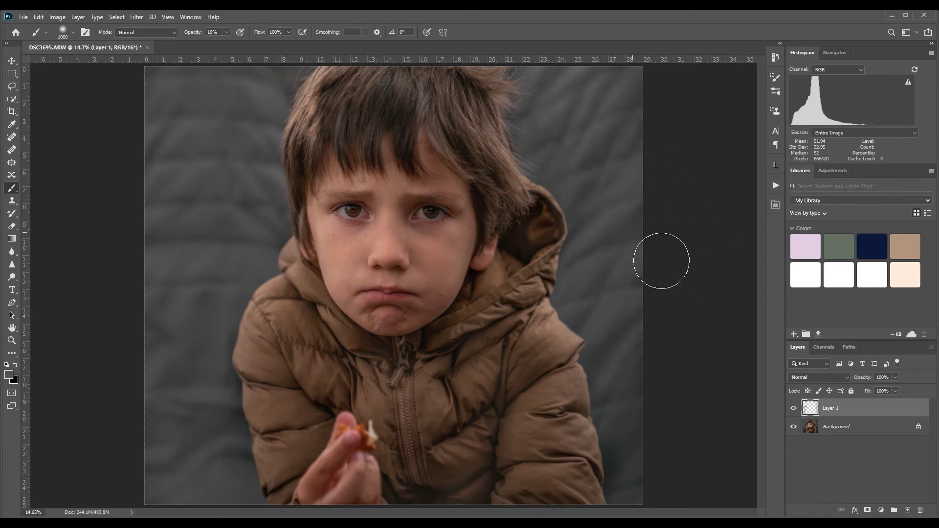
pyautogui.click(794, 410)
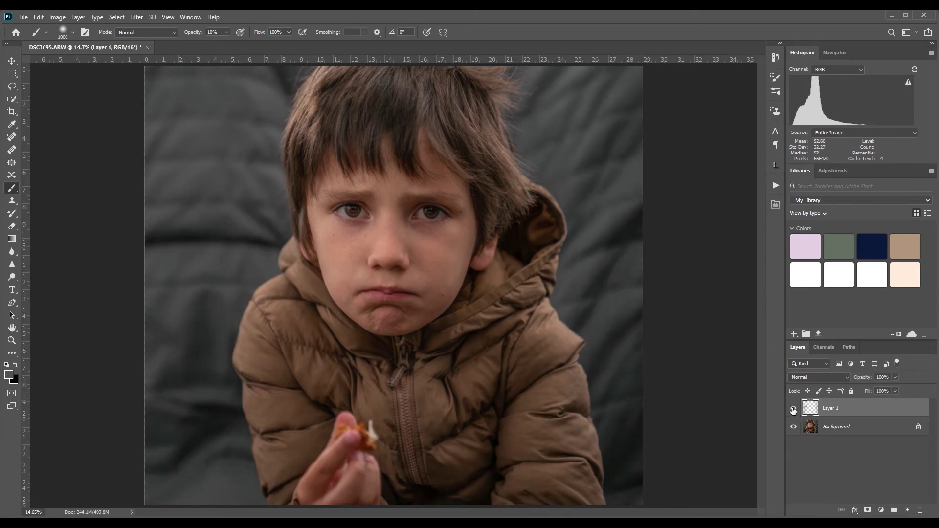
# Step: Show Layer 1 again and merge it with the Background layer
pyautogui.click(793, 410)
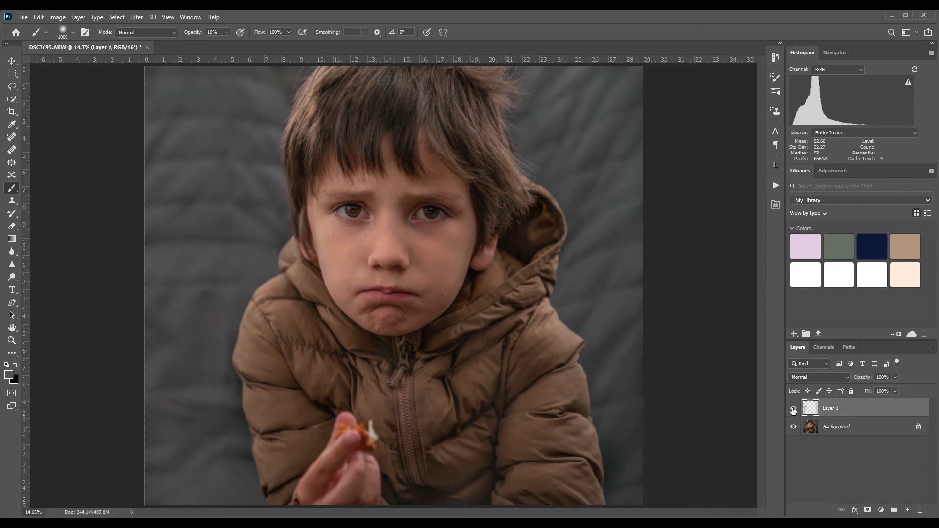
pyautogui.keyDown('shift'); pyautogui.click(843, 428); pyautogui.keyUp('shift')
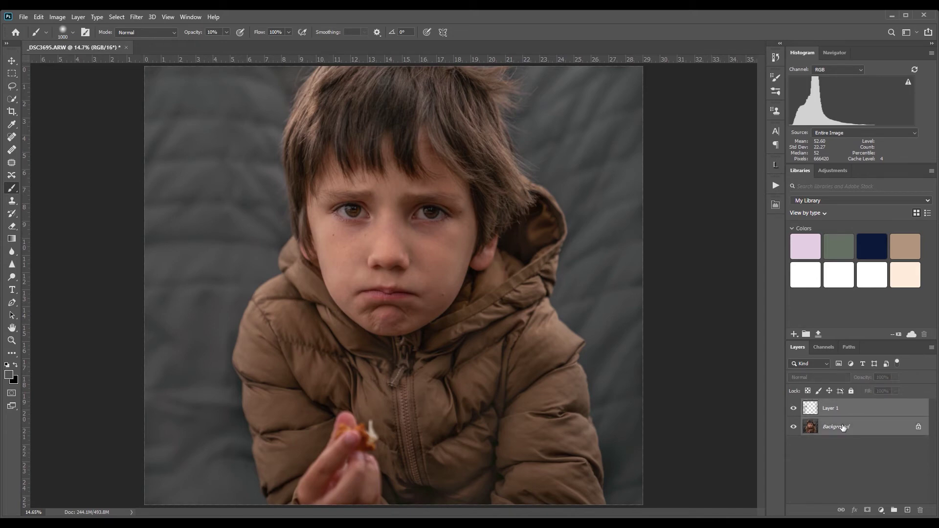
pyautogui.hotkey('ctrl', 'e')
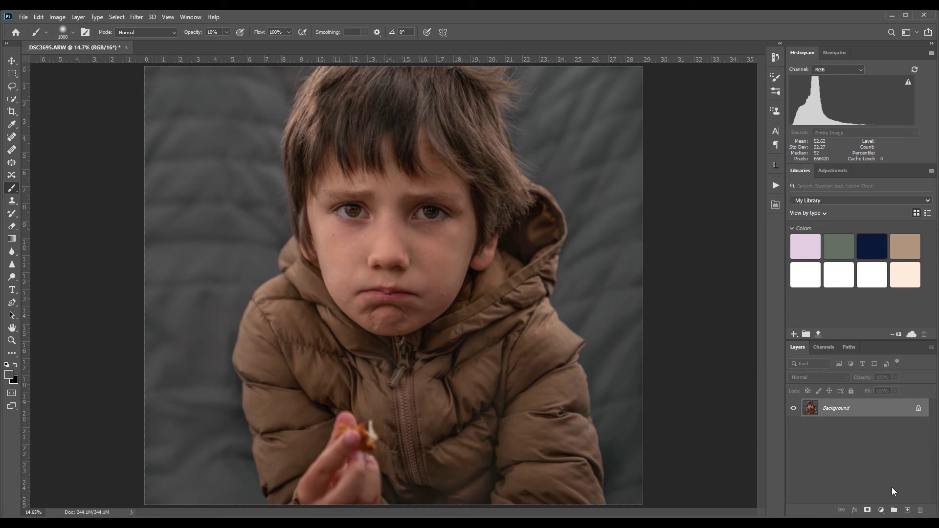
# Step: Add a new layer above the Background, fill it with neutral grey and set its blend mode to Overlay
pyautogui.press('z')
pyautogui.moveTo(402, 217)
pyautogui.mouseDown()
pyautogui.moveTo(447, 237)
pyautogui.moveTo(730, 439)
pyautogui.mouseUp()
pyautogui.click(908, 510)
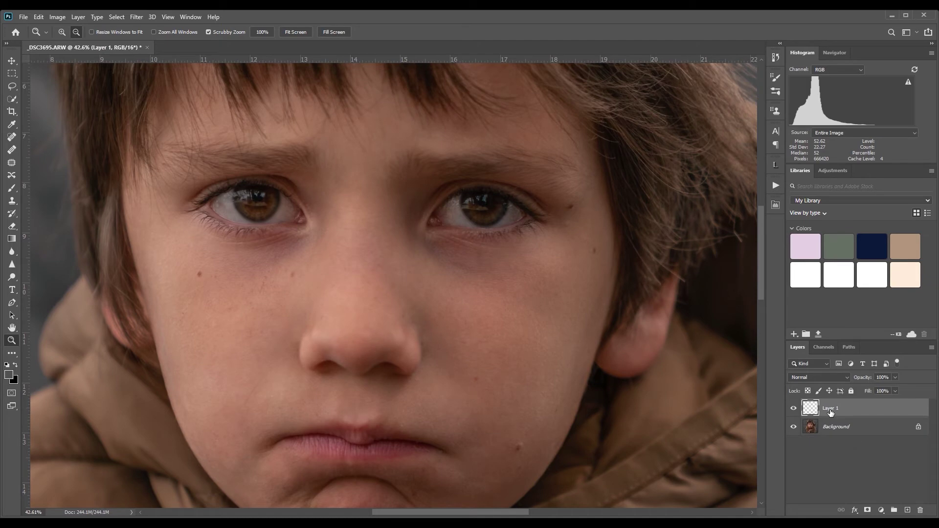
pyautogui.press('i')
pyautogui.click(529, 146)
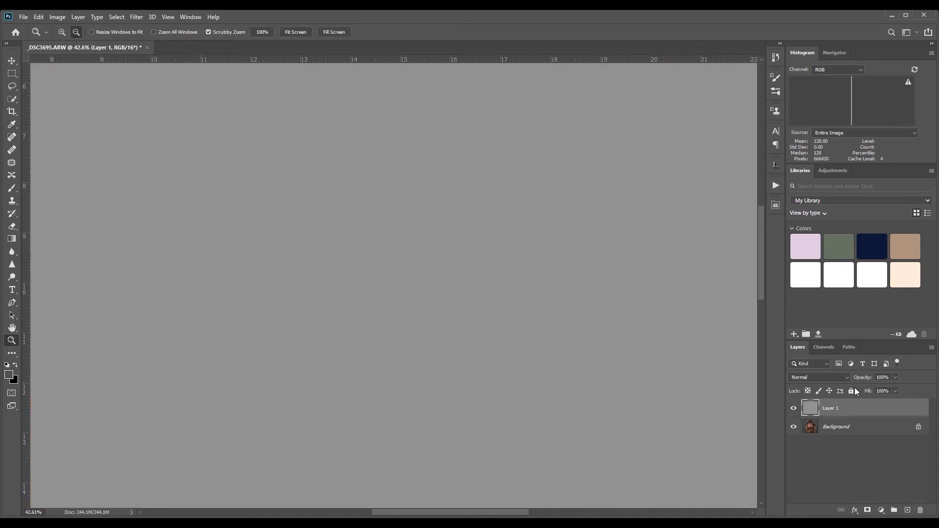
pyautogui.hotkey('shift', 'alt', 'o')
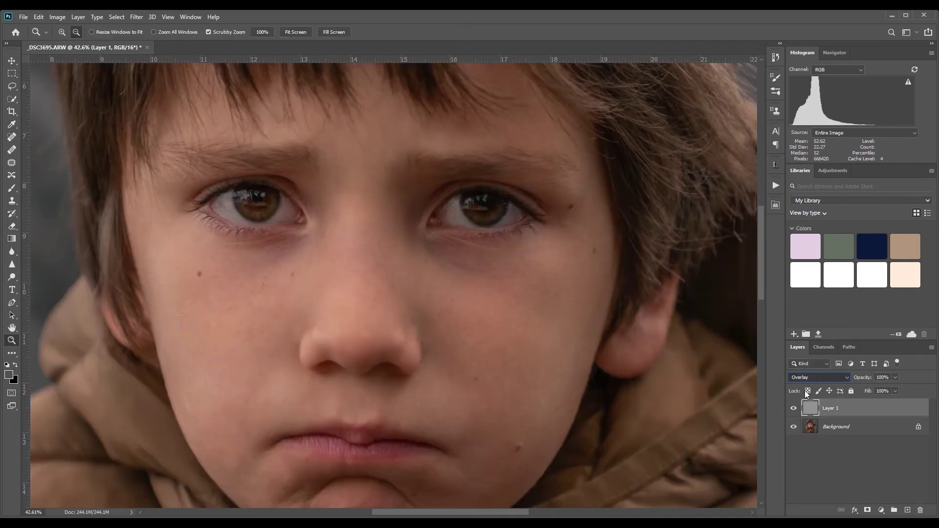
# Step: Add a Hue/Saturation adjustment layer above Layer 1 and exaggerate the blues to reveal the blue reflections in the eye
pyautogui.moveTo(466, 202); pyautogui.dragTo(561, 266)
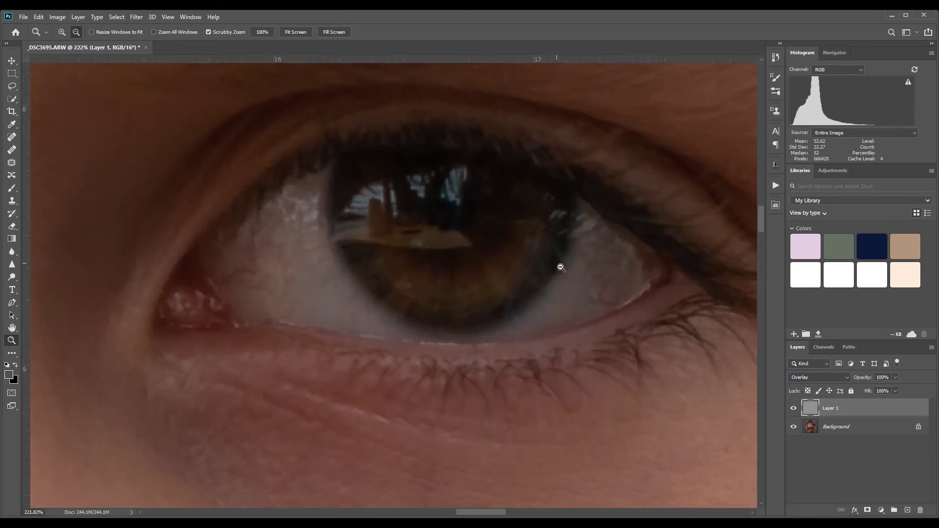
pyautogui.scroll(5, 446, 210)
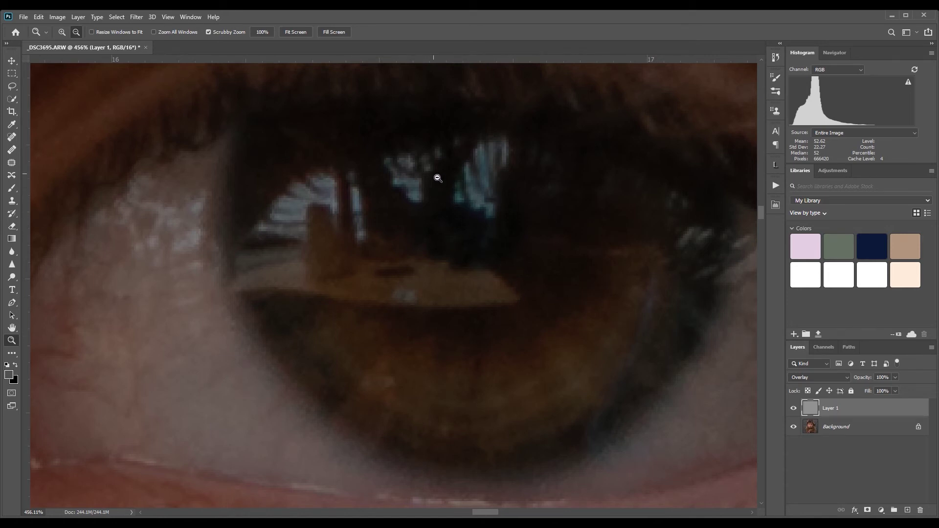
pyautogui.scroll(-2, 512, 249)
pyautogui.scroll(2, 491, 248)
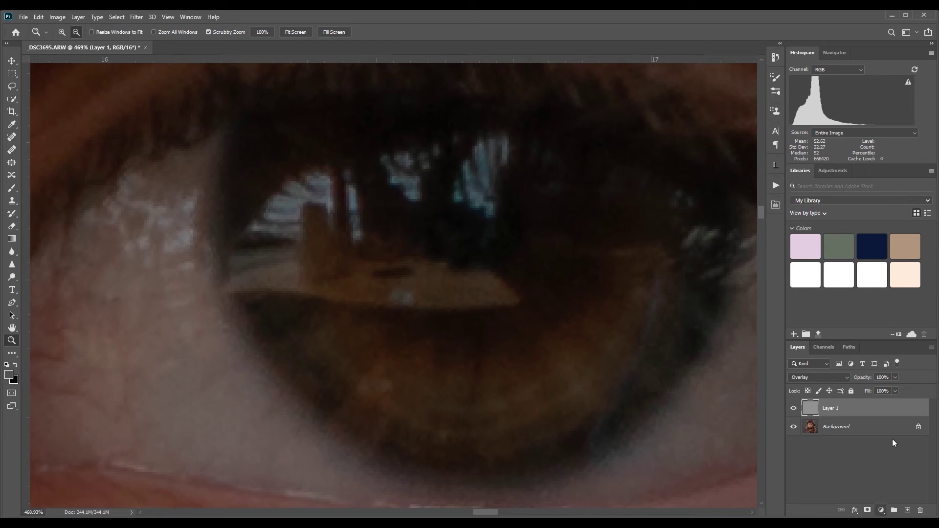
pyautogui.hotkey('ctrl', 'u')
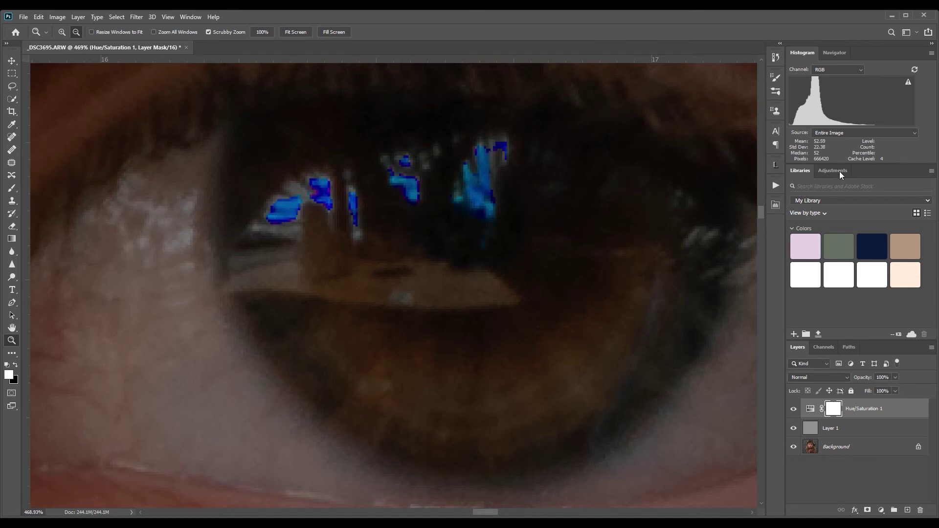
# Step: Desaturate the blue reflections in the iris with the Hue/Saturation layer
pyautogui.moveTo(408, 251); pyautogui.dragTo(552, 165)
pyautogui.moveTo(292, 197); pyautogui.dragTo(164, 247)
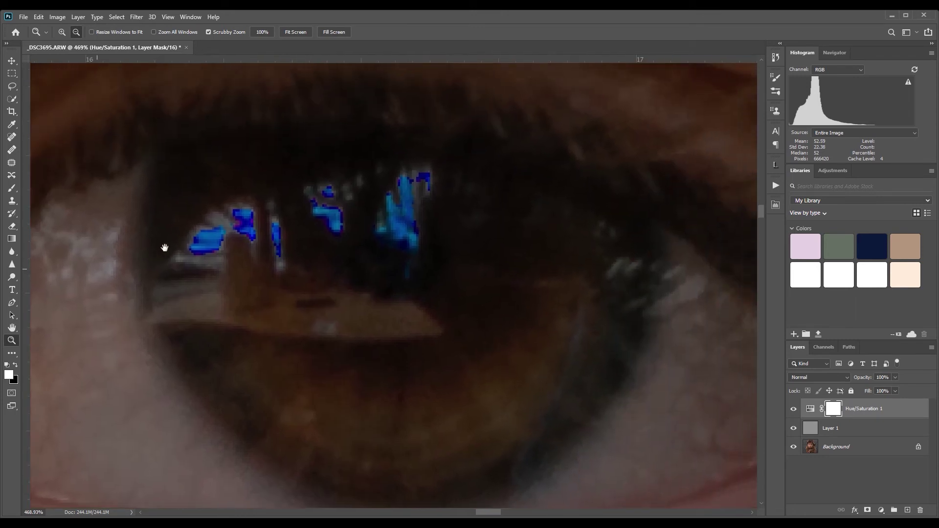
pyautogui.moveTo(232, 207); pyautogui.dragTo(277, 215)
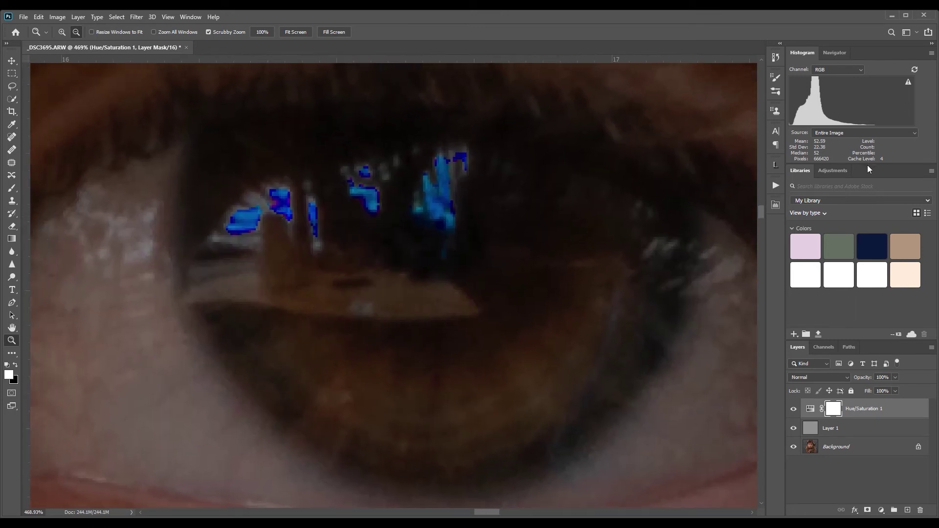
pyautogui.moveTo(377, 283); pyautogui.dragTo(468, 222)
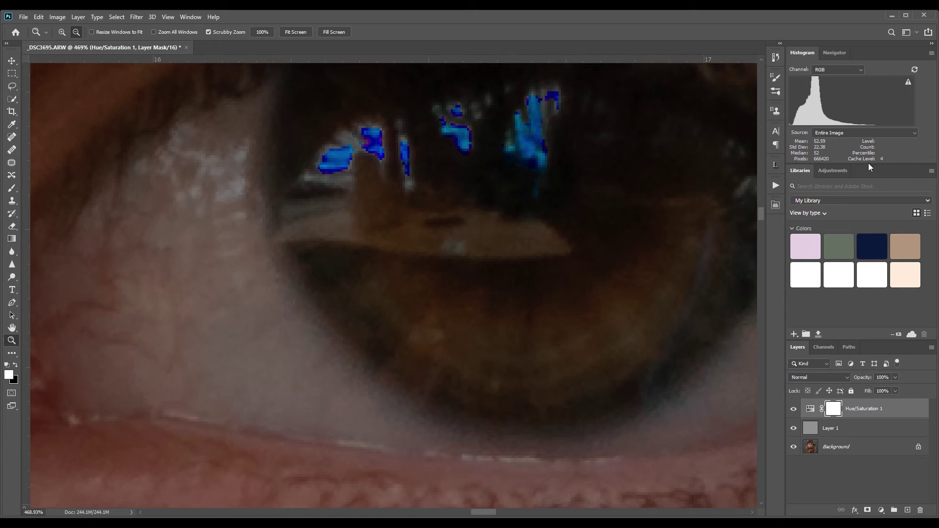
pyautogui.hotkey('ctrl', 'shift', 'y')
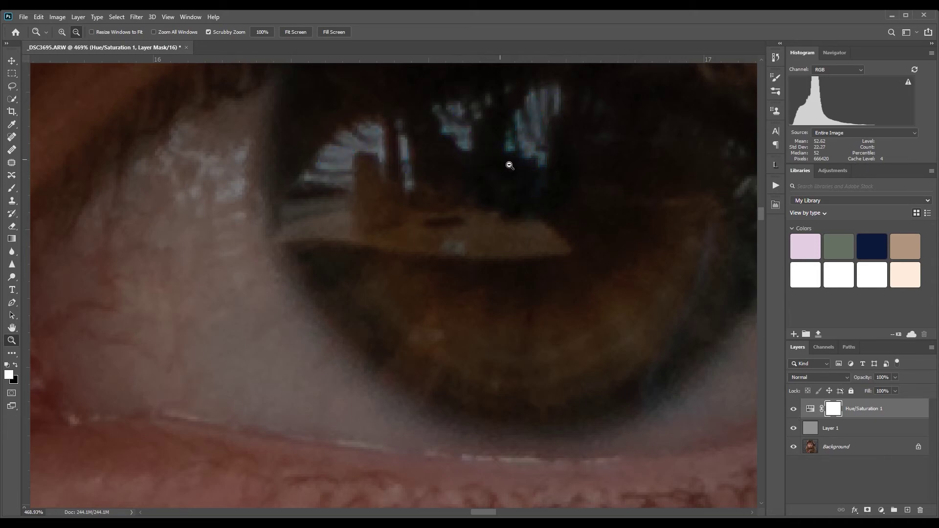
# Step: Compare the eye with and without the Hue/Saturation adjustment
pyautogui.moveTo(510, 165); pyautogui.dragTo(602, 203)
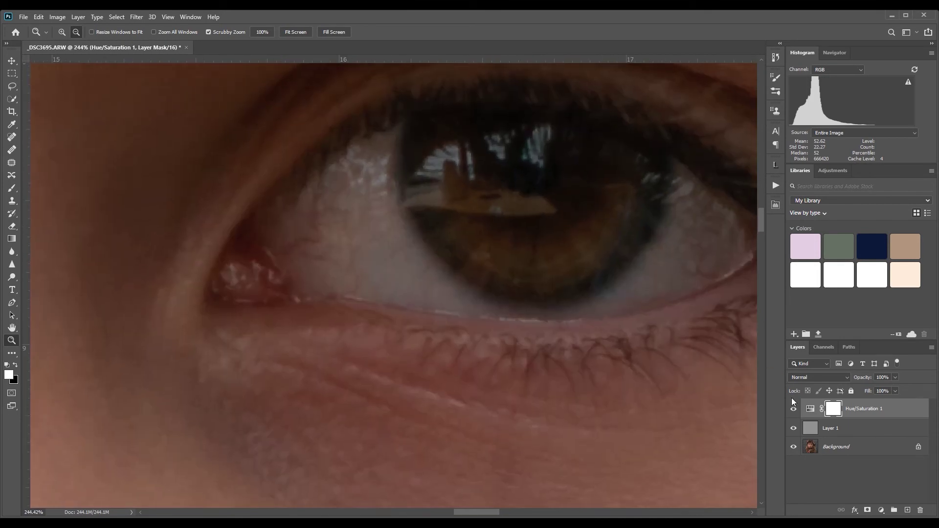
pyautogui.click(794, 409)
pyautogui.moveTo(564, 178); pyautogui.dragTo(582, 179)
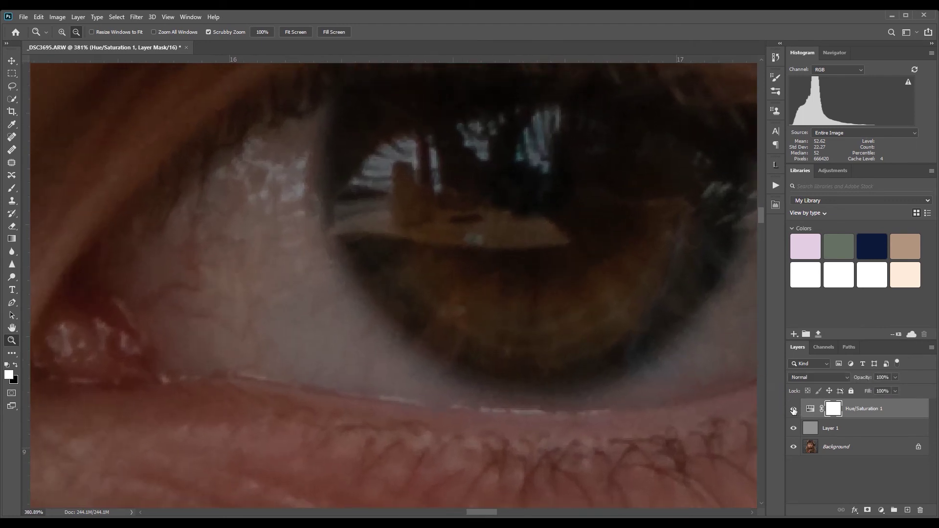
pyautogui.click(794, 409)
pyautogui.click(794, 409)
pyautogui.click(794, 409)
pyautogui.click(794, 409)
# Step: Make the Hue/Saturation mask black and paint white with the brush at size 125 over the iris reflections
pyautogui.press('b')
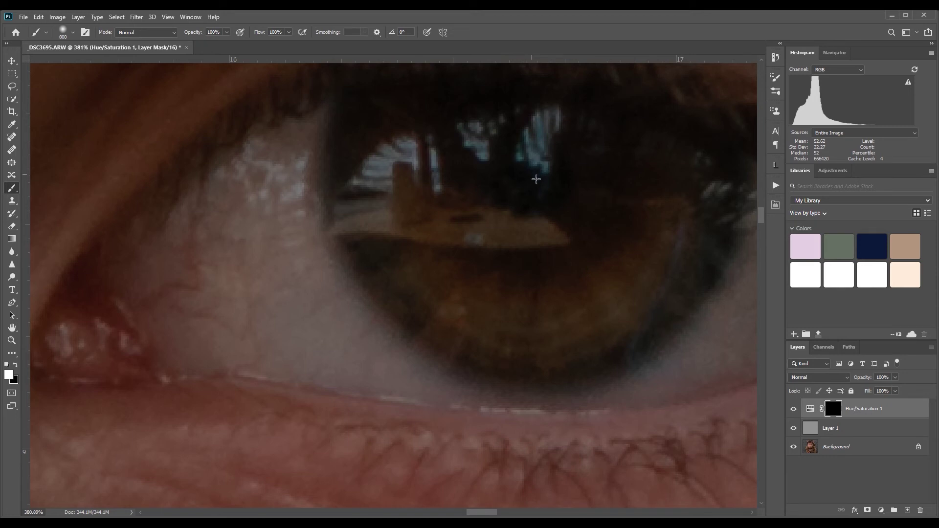
pyautogui.press('[')
pyautogui.press('[')
pyautogui.press('[')
pyautogui.press('[')
pyautogui.press('[')
pyautogui.press('[')
pyautogui.press('[')
pyautogui.press('[')
pyautogui.press('[')
pyautogui.press('[')
pyautogui.press('[')
pyautogui.press('[')
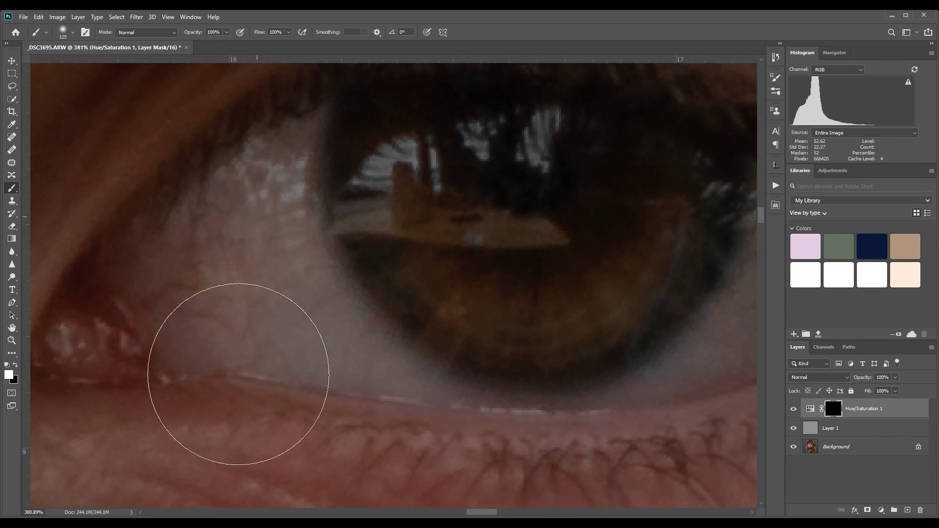
pyautogui.moveTo(351, 314); pyautogui.dragTo(209, 270)
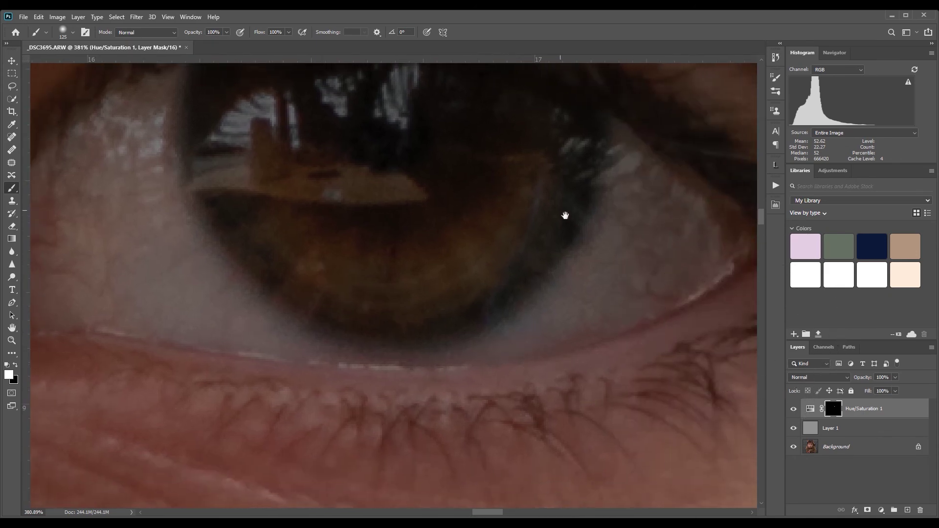
pyautogui.moveTo(385, 175)
pyautogui.mouseDown()
pyautogui.moveTo(512, 339)
pyautogui.moveTo(507, 329)
pyautogui.mouseUp()
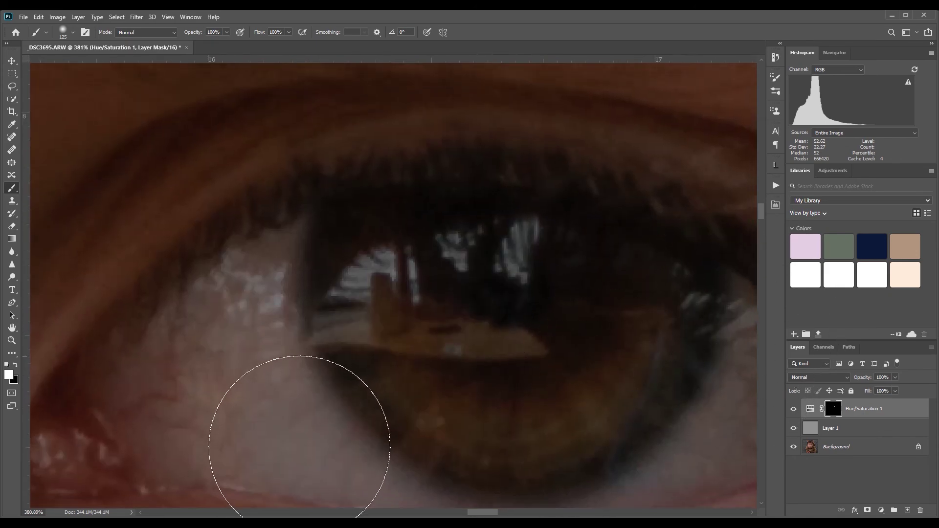
# Step: Paint white on the Hue/Saturation mask over the boy's other eye with the brush at size 400
pyautogui.press('z')
pyautogui.moveTo(231, 346)
pyautogui.mouseDown()
pyautogui.moveTo(195, 346)
pyautogui.moveTo(476, 301)
pyautogui.moveTo(304, 310)
pyautogui.mouseUp()
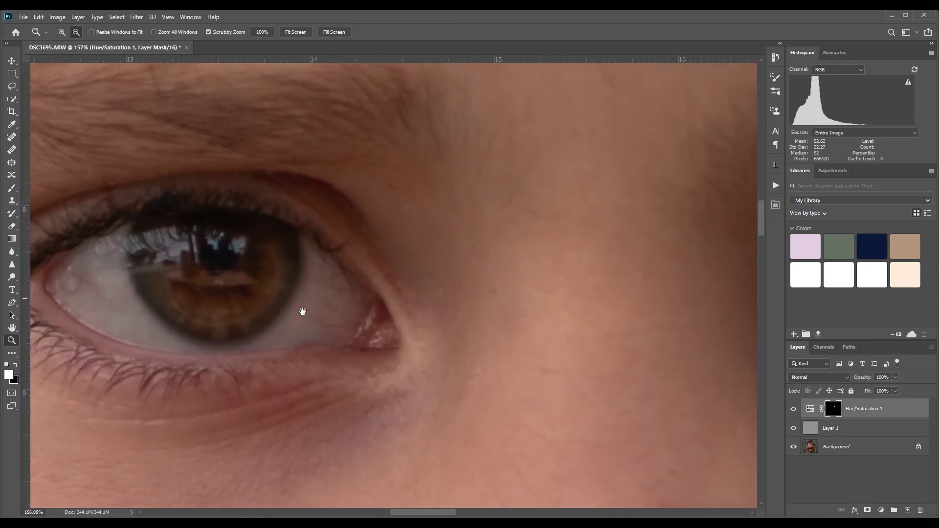
pyautogui.hotkey('ctrl', '1')
pyautogui.press('b')
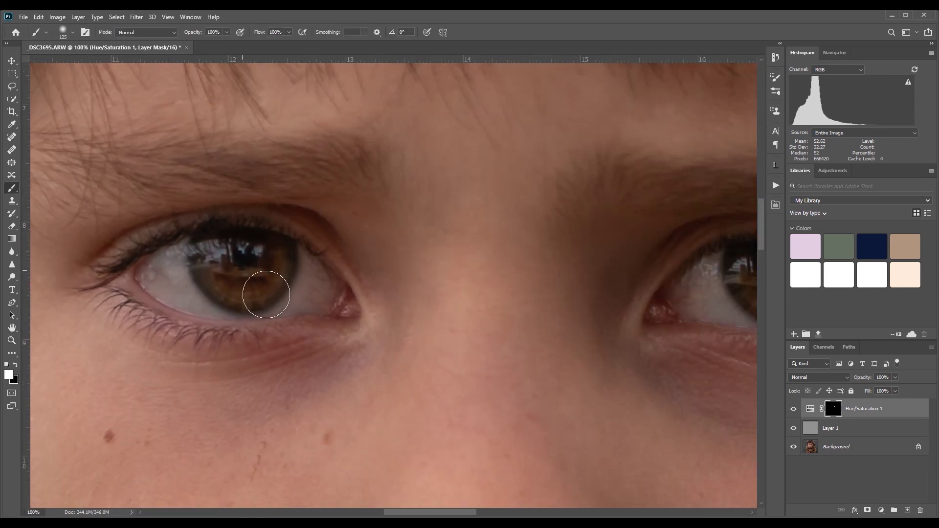
pyautogui.press(']')
pyautogui.press(']')
pyautogui.press(']')
pyautogui.press(']')
pyautogui.press(']')
pyautogui.press(']')
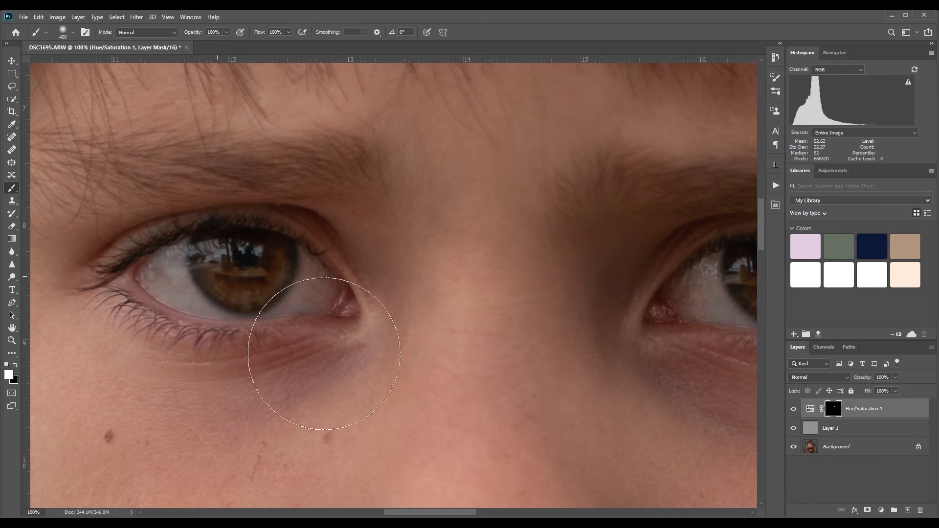
pyautogui.moveTo(385, 371); pyautogui.dragTo(352, 360)
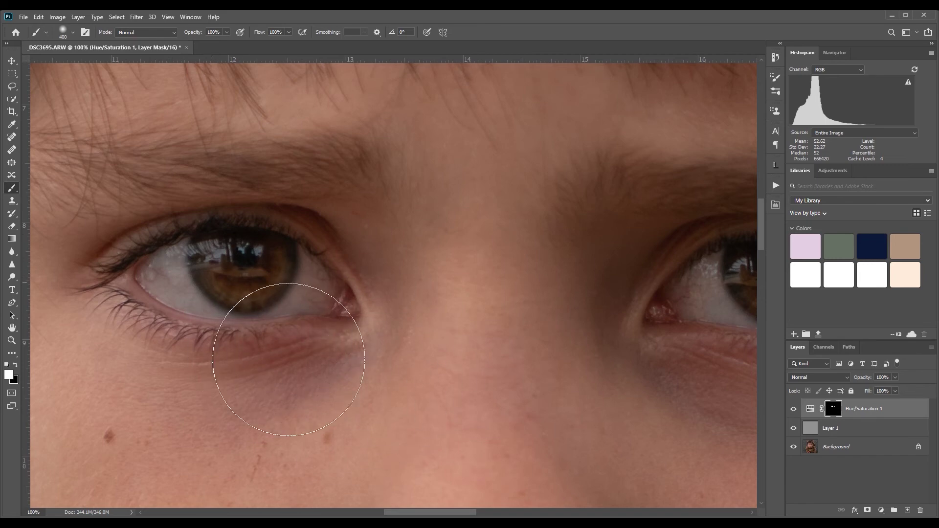
# Step: Delete the layer mask from the Hue/Saturation layer and fit the whole portrait in view
pyautogui.press('z')
pyautogui.moveTo(288, 277); pyautogui.dragTo(556, 372)
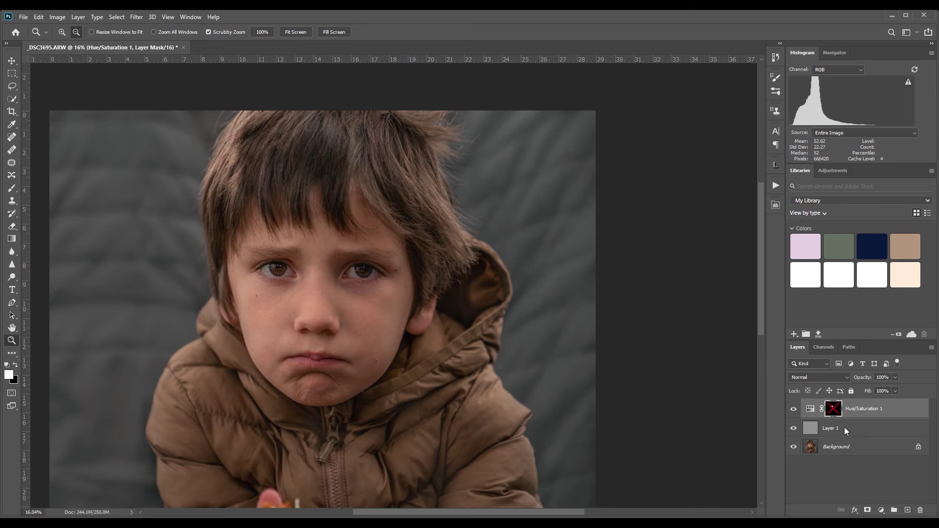
pyautogui.press('Delete')
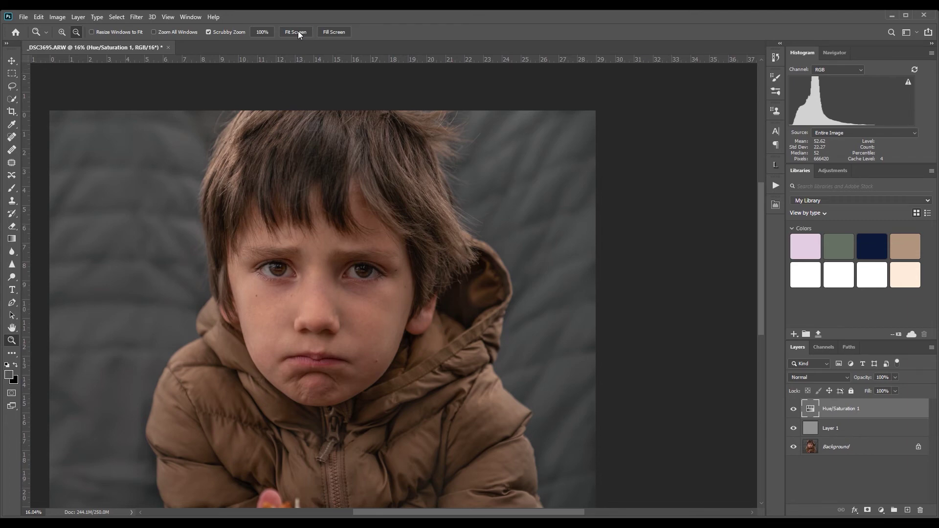
pyautogui.click(296, 32)
# Step: Paint white at 3% flow on Layer 1, reducing the brush to size 35, to brighten the iris and its reflections in the same eye
pyautogui.click(834, 430)
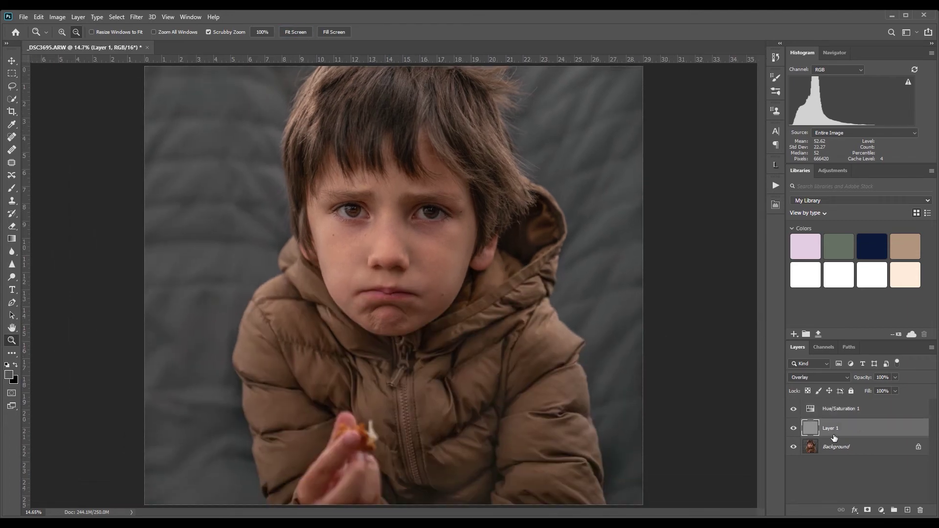
pyautogui.moveTo(432, 221); pyautogui.dragTo(550, 272)
pyautogui.scroll(1, 550, 272)
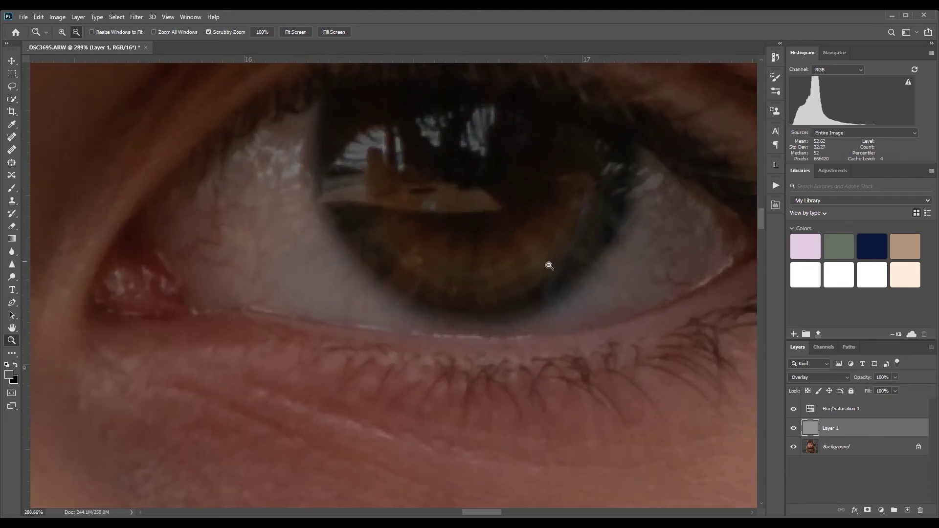
pyautogui.press('b')
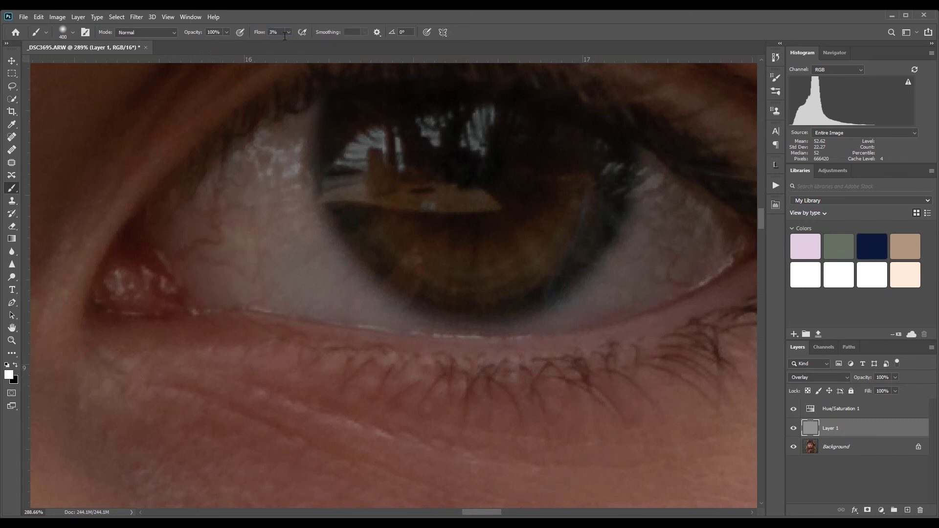
pyautogui.press('[')
pyautogui.press('[')
pyautogui.press('[')
pyautogui.press('[')
pyautogui.press('[')
pyautogui.press('[')
pyautogui.press('[')
pyautogui.moveTo(588, 282)
pyautogui.mouseDown()
pyautogui.moveTo(579, 321)
pyautogui.moveTo(589, 291)
pyautogui.moveTo(611, 313)
pyautogui.mouseUp()
pyautogui.press('[')
pyautogui.press('[')
pyautogui.press('[')
pyautogui.press('[')
pyautogui.press('[')
pyautogui.moveTo(493, 308)
pyautogui.mouseDown()
pyautogui.moveTo(409, 245)
pyautogui.moveTo(503, 279)
pyautogui.moveTo(596, 213)
pyautogui.mouseUp()
pyautogui.press('[')
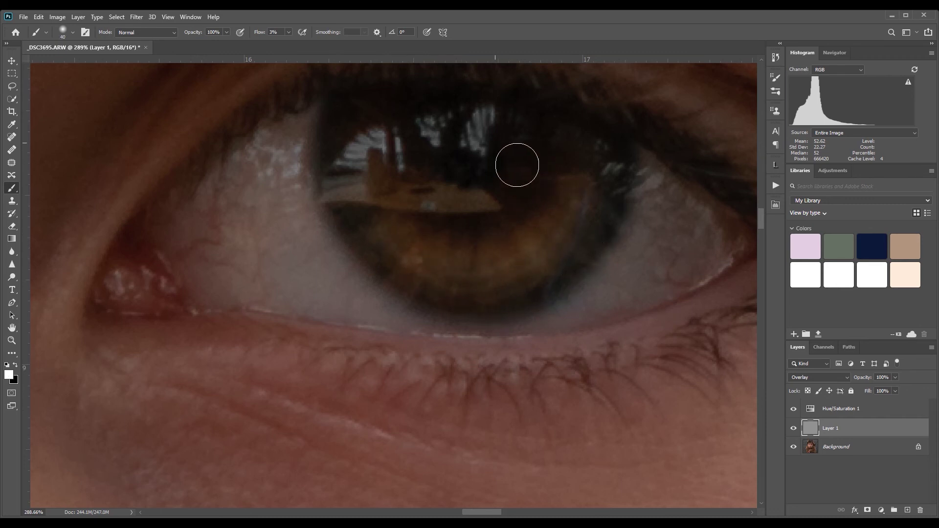
pyautogui.press('[')
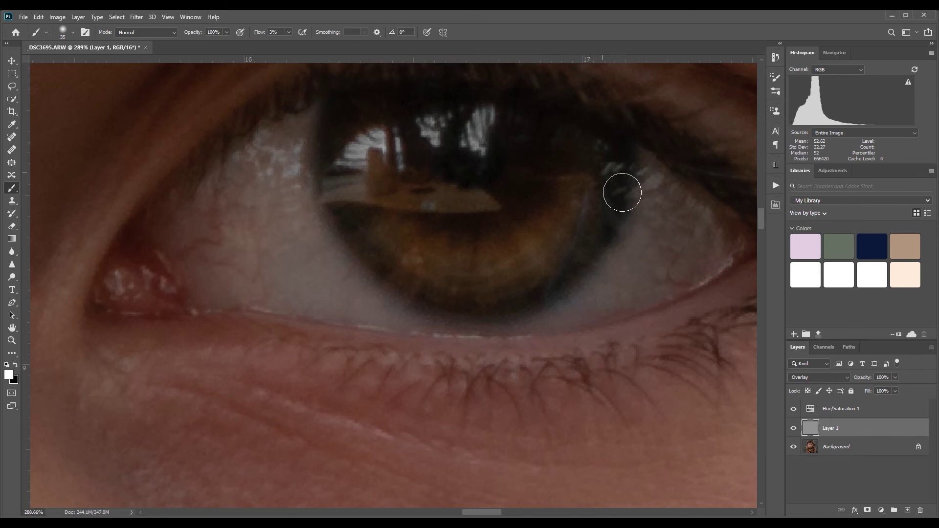
# Step: Paint black on Layer 1 with the brush at size 25 to darken the iris rim and the lashes of that eye
pyautogui.press('x')
pyautogui.press('[')
pyautogui.press('[')
pyautogui.press('[')
pyautogui.moveTo(721, 342); pyautogui.dragTo(598, 312)
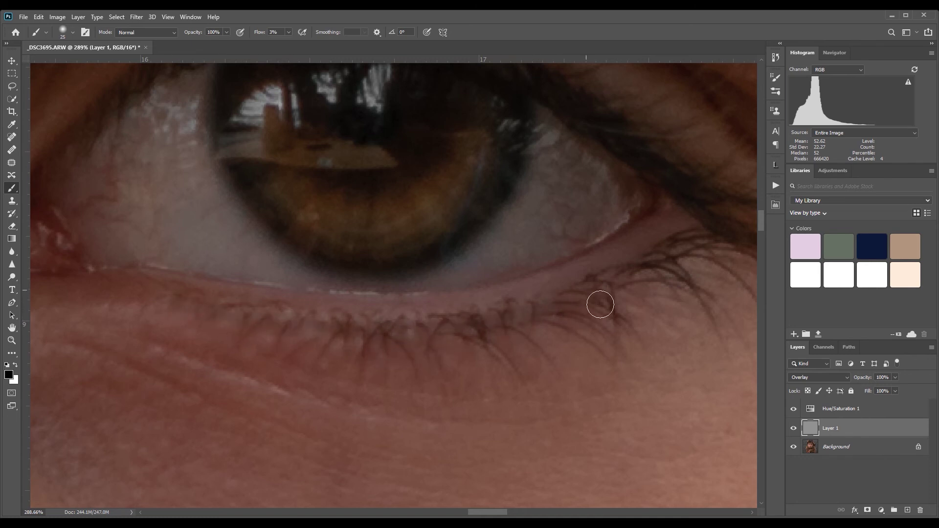
pyautogui.moveTo(600, 306); pyautogui.dragTo(604, 367)
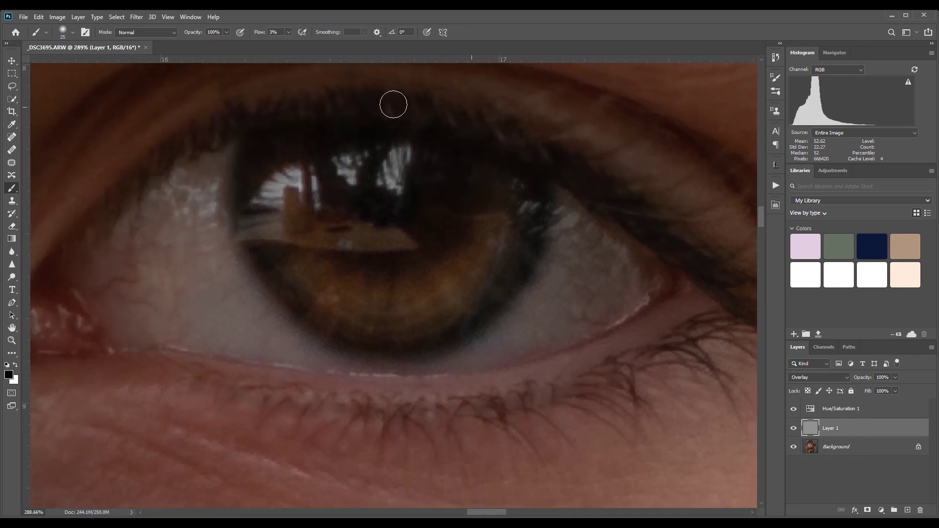
# Step: Paint black on Layer 1 with the brush at size 25 to darken the lashes and iris rim of the boy's other eye
pyautogui.moveTo(243, 331); pyautogui.dragTo(705, 254)
pyautogui.moveTo(474, 285); pyautogui.dragTo(545, 300)
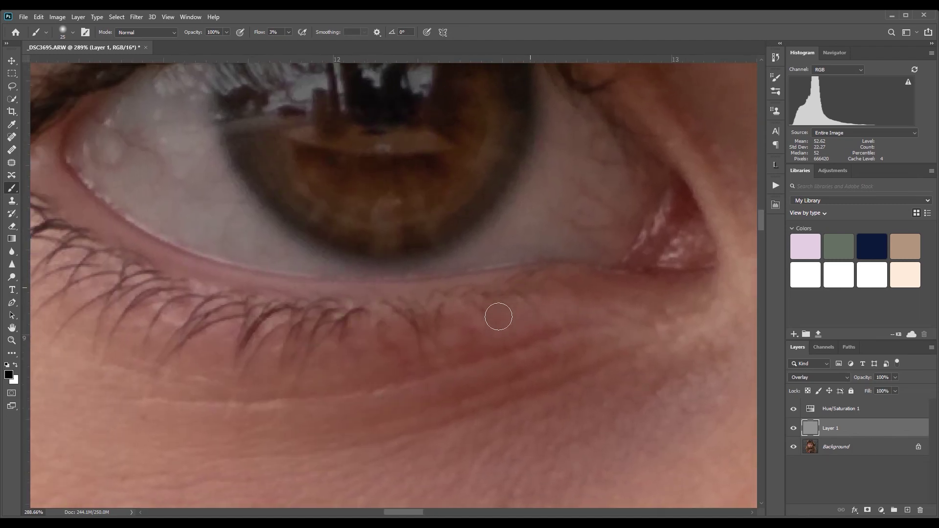
pyautogui.moveTo(174, 300); pyautogui.dragTo(292, 329)
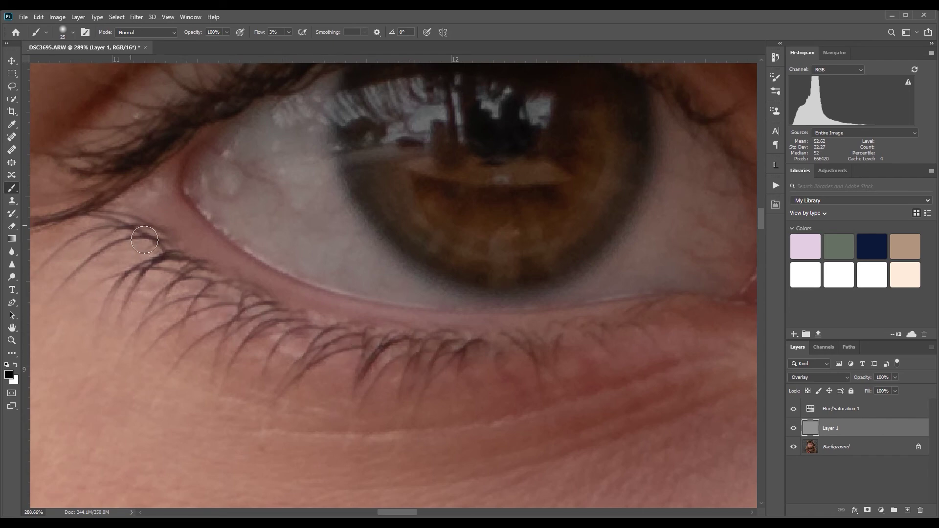
pyautogui.moveTo(445, 303); pyautogui.dragTo(331, 322)
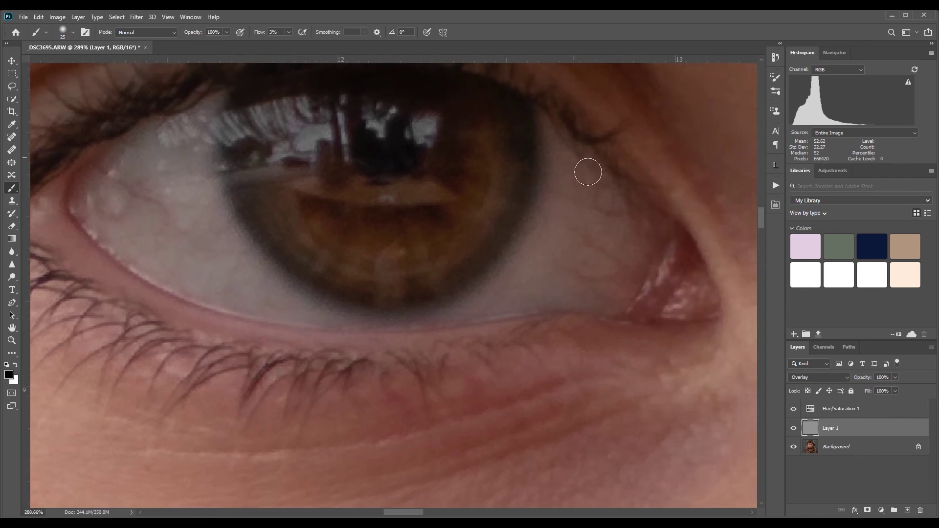
pyautogui.moveTo(588, 171)
pyautogui.mouseDown()
pyautogui.moveTo(570, 254)
pyautogui.moveTo(682, 254)
pyautogui.mouseUp()
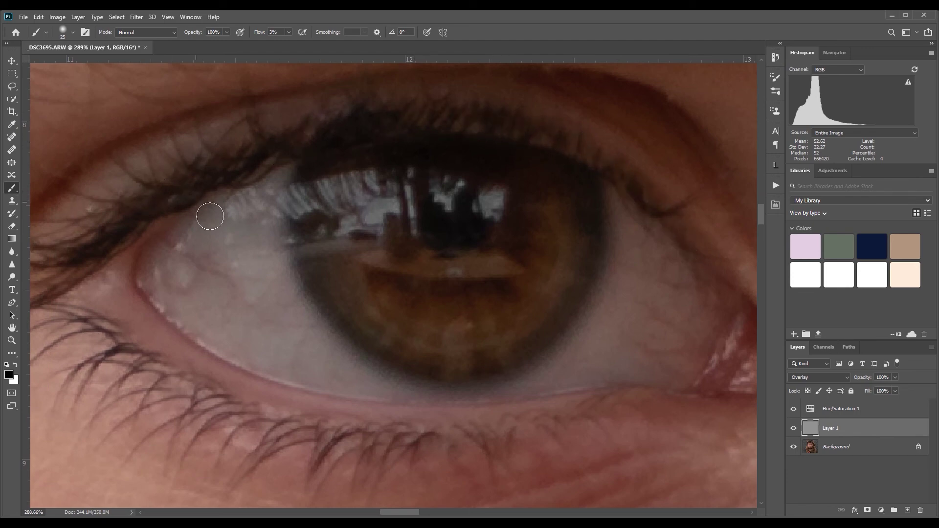
# Step: Paint white at 3% flow on Layer 1 with the size 25 brush to brighten the reflections in this eye
pyautogui.press('x')
pyautogui.moveTo(373, 230)
pyautogui.mouseDown()
pyautogui.moveTo(383, 206)
pyautogui.moveTo(383, 222)
pyautogui.moveTo(348, 215)
pyautogui.moveTo(386, 189)
pyautogui.moveTo(344, 238)
pyautogui.moveTo(380, 217)
pyautogui.moveTo(382, 230)
pyautogui.moveTo(361, 207)
pyautogui.moveTo(373, 197)
pyautogui.moveTo(408, 222)
pyautogui.moveTo(290, 218)
pyautogui.mouseUp()
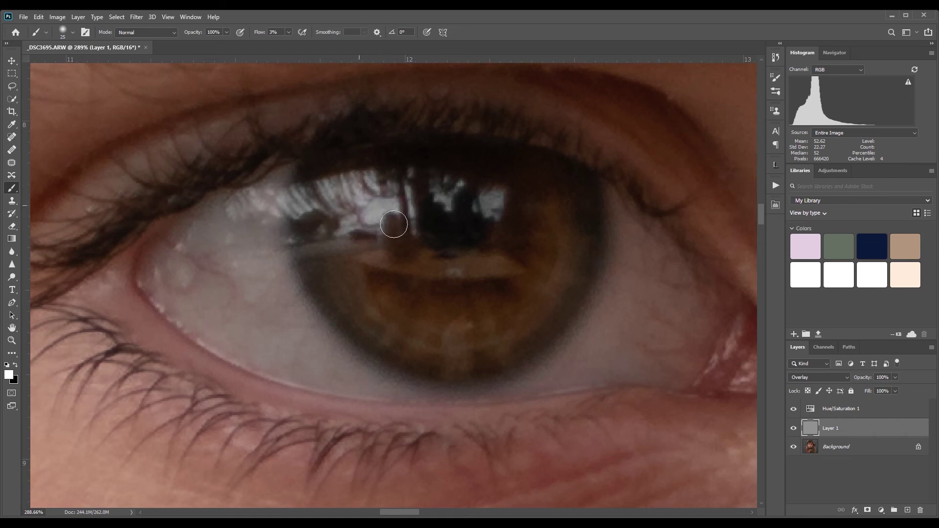
pyautogui.moveTo(454, 248); pyautogui.dragTo(465, 248)
pyautogui.hotkey('ctrl', 'z')
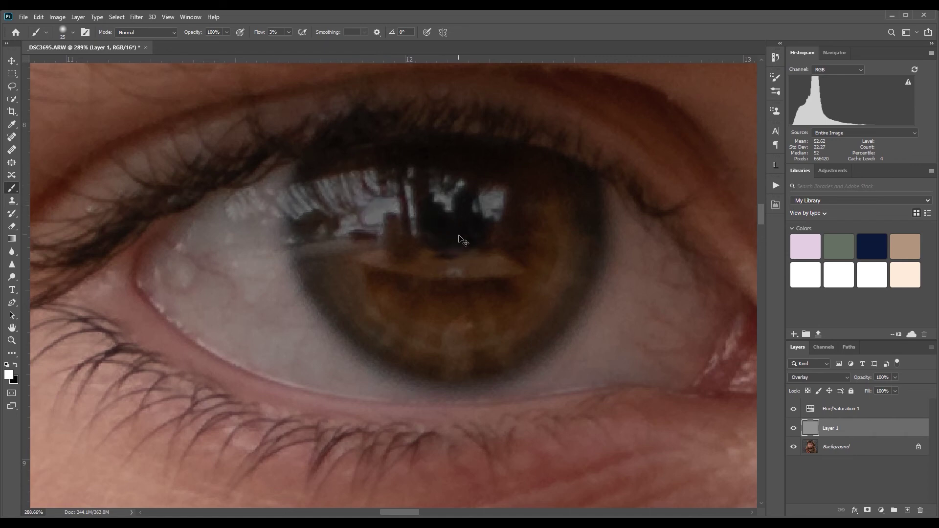
pyautogui.moveTo(393, 218)
pyautogui.mouseDown()
pyautogui.moveTo(423, 210)
pyautogui.moveTo(369, 225)
pyautogui.moveTo(411, 229)
pyautogui.moveTo(350, 202)
pyautogui.moveTo(386, 199)
pyautogui.moveTo(438, 215)
pyautogui.moveTo(432, 189)
pyautogui.moveTo(471, 183)
pyautogui.moveTo(441, 216)
pyautogui.moveTo(450, 197)
pyautogui.moveTo(500, 229)
pyautogui.moveTo(514, 211)
pyautogui.moveTo(485, 213)
pyautogui.moveTo(521, 233)
pyautogui.moveTo(487, 207)
pyautogui.mouseUp()
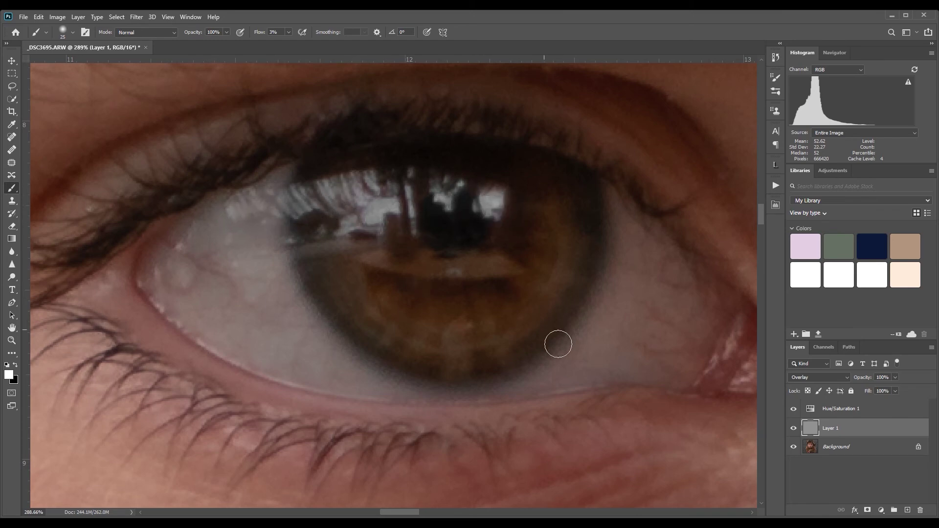
# Step: Paint white on Layer 1 with the brush at size 45 to brighten the lower part of the iris
pyautogui.press(']')
pyautogui.press(']')
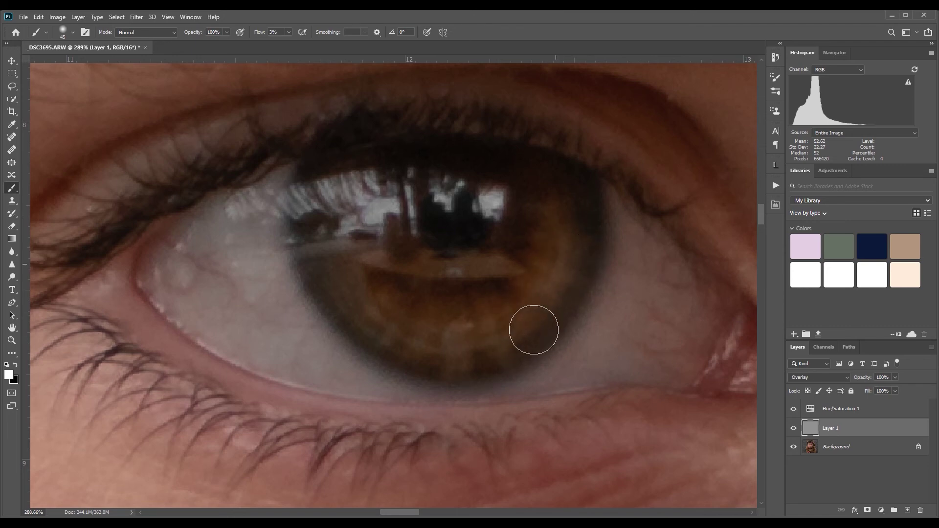
pyautogui.moveTo(534, 330)
pyautogui.mouseDown()
pyautogui.moveTo(520, 367)
pyautogui.moveTo(357, 298)
pyautogui.moveTo(524, 362)
pyautogui.moveTo(452, 318)
pyautogui.moveTo(411, 317)
pyautogui.moveTo(524, 325)
pyautogui.moveTo(596, 237)
pyautogui.moveTo(580, 294)
pyautogui.mouseUp()
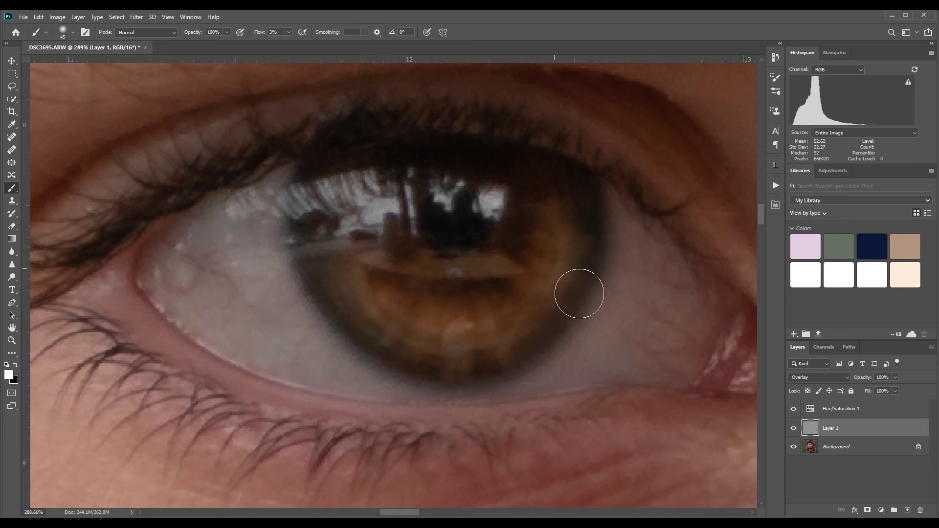
# Step: Paint black on Layer 1 with the brush at size 25 to darken the iris's lower rim
pyautogui.press('x')
pyautogui.press('[')
pyautogui.press('[')
pyautogui.press(']')
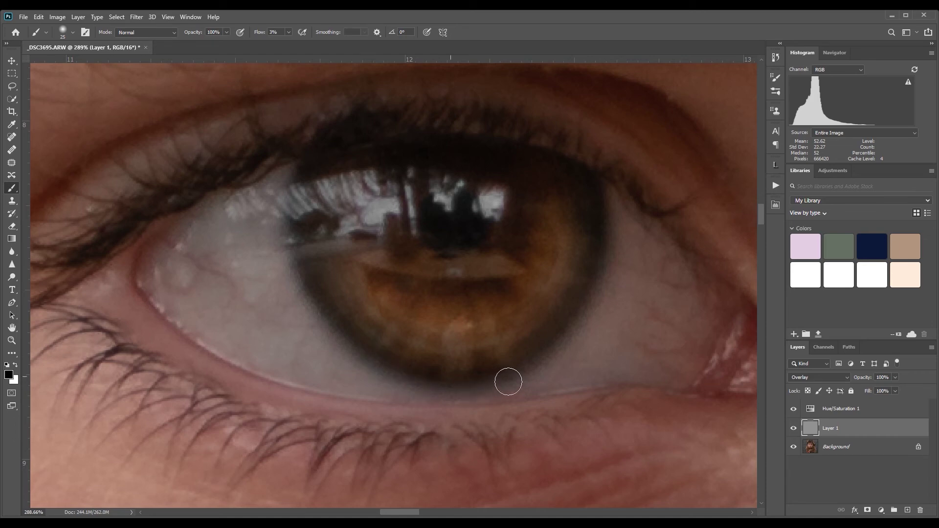
# Step: Compare the portrait with Layer 1 hidden and shown, both close up on the eyes and at full view
pyautogui.press('z')
pyautogui.moveTo(598, 333); pyautogui.dragTo(336, 216)
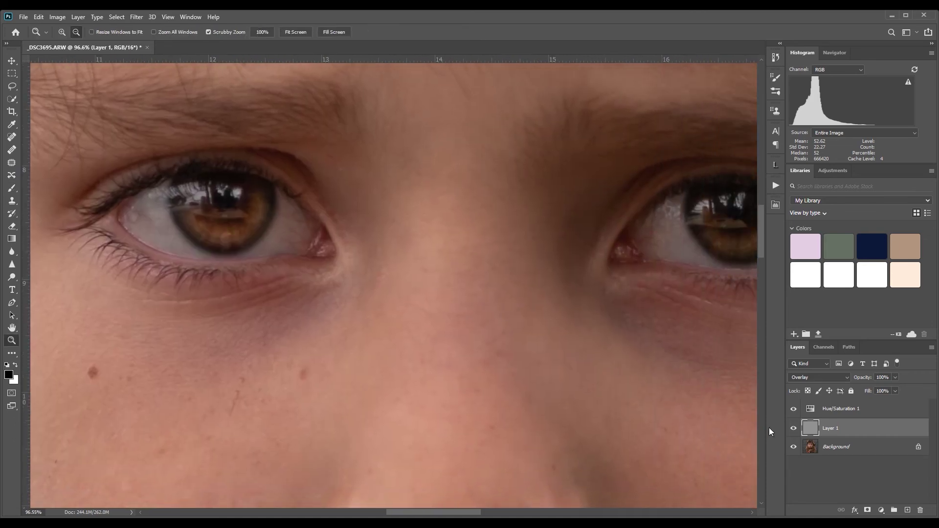
pyautogui.click(794, 428)
pyautogui.click(794, 429)
pyautogui.click(794, 428)
pyautogui.click(794, 428)
pyautogui.click(299, 32)
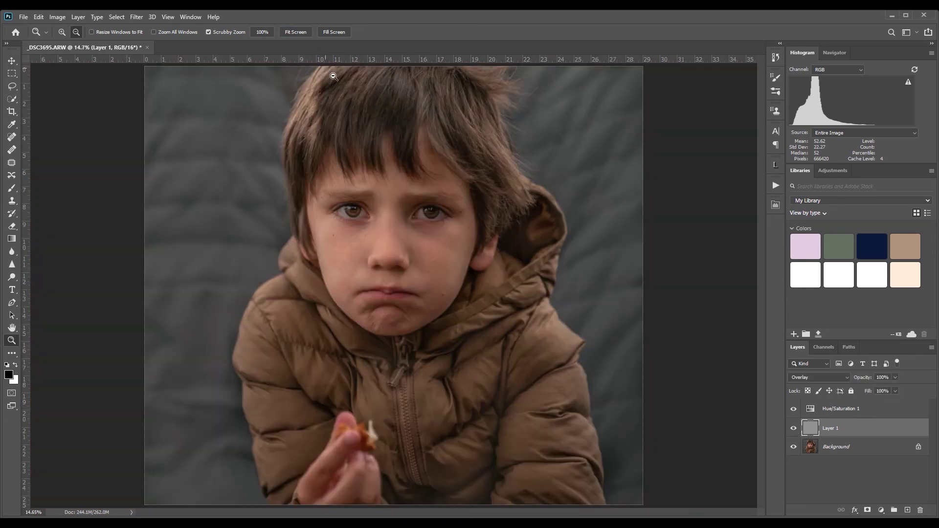
pyautogui.click(794, 429)
pyautogui.click(794, 429)
pyautogui.moveTo(366, 219); pyautogui.dragTo(404, 253)
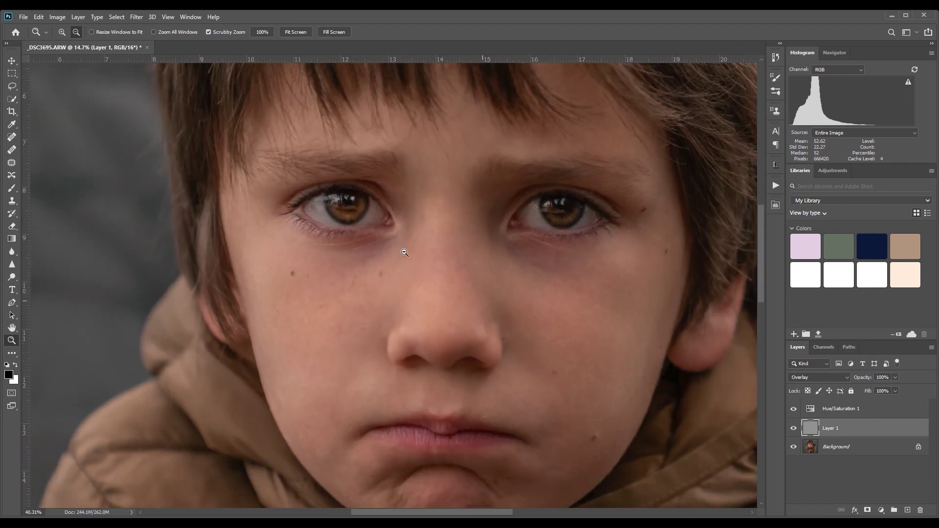
pyautogui.click(794, 430)
pyautogui.click(794, 430)
pyautogui.click(296, 32)
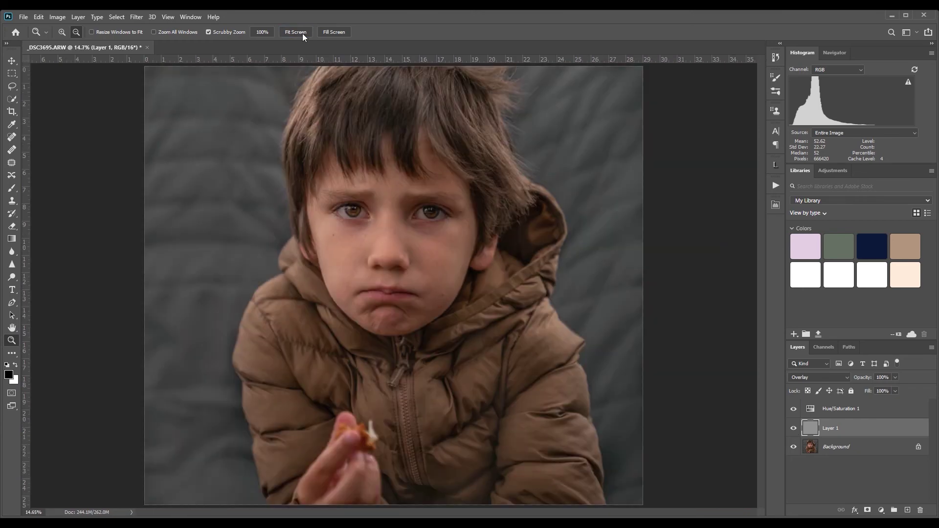
# Step: Dodge and burn the lips on Layer 1 with white and black at brush size 45 and 2% flow
pyautogui.moveTo(368, 307); pyautogui.dragTo(360, 237)
pyautogui.press('b')
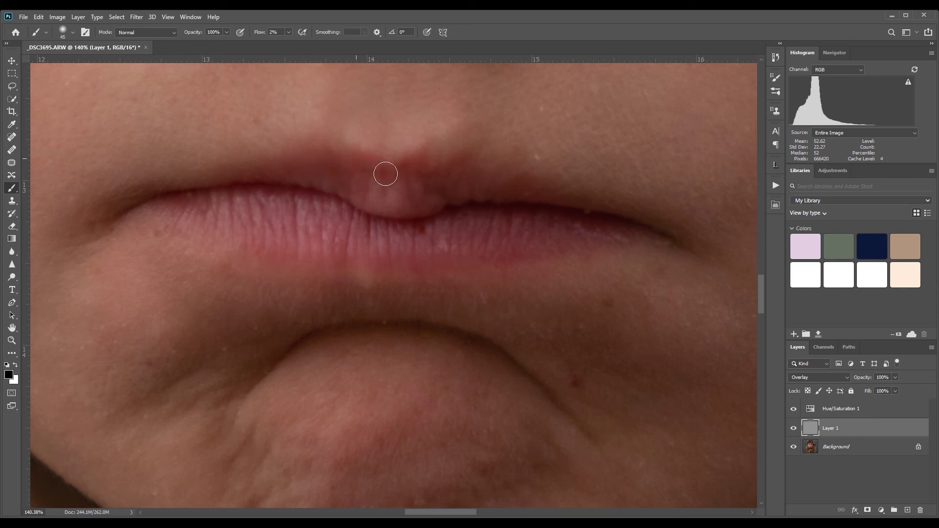
pyautogui.moveTo(693, 266)
pyautogui.mouseDown()
pyautogui.moveTo(593, 252)
pyautogui.moveTo(522, 268)
pyautogui.moveTo(353, 274)
pyautogui.moveTo(182, 244)
pyautogui.moveTo(177, 221)
pyautogui.mouseUp()
pyautogui.press('x')
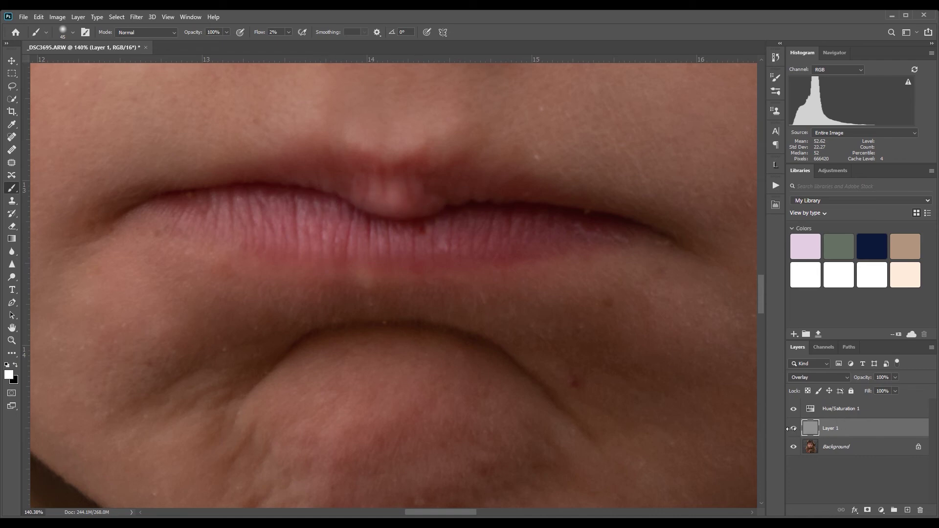
pyautogui.press('z')
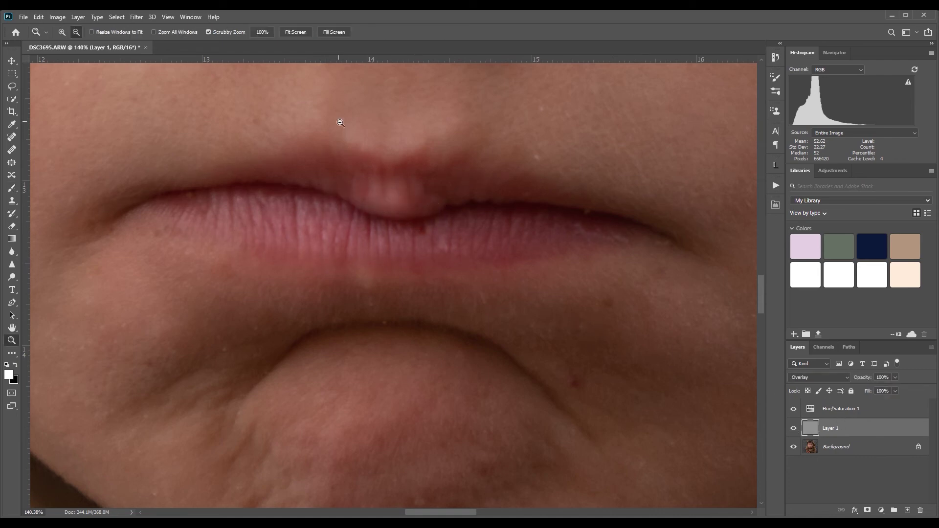
pyautogui.click(304, 31)
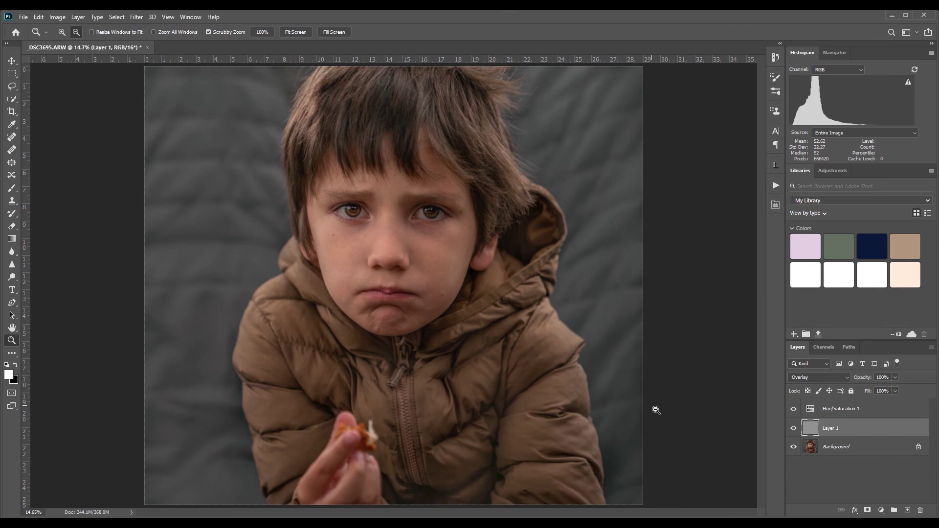
# Step: Merge the Hue/Saturation layer, Layer 1 and the Background into a single layer
pyautogui.keyDown('shift'); pyautogui.click(846, 416); pyautogui.keyUp('shift')
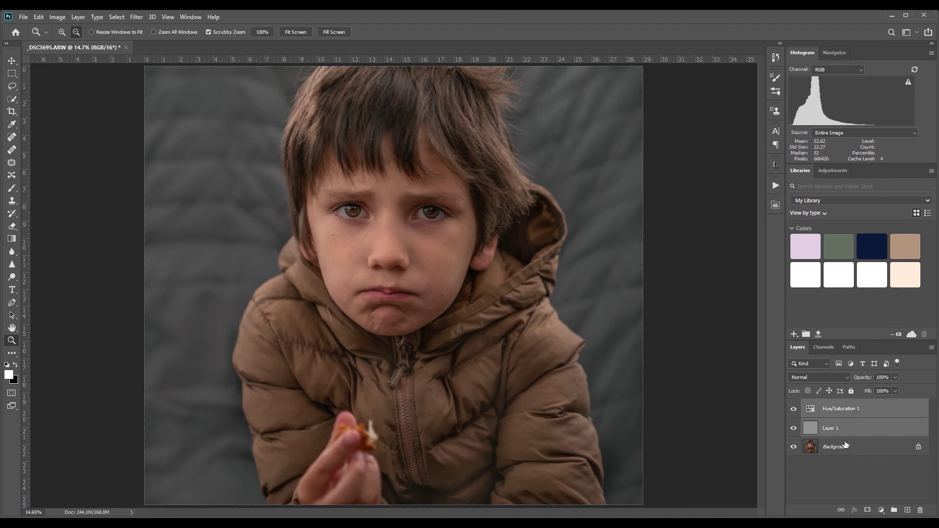
pyautogui.keyDown('shift'); pyautogui.click(845, 445); pyautogui.keyUp('shift')
pyautogui.hotkey('ctrl', 'e')
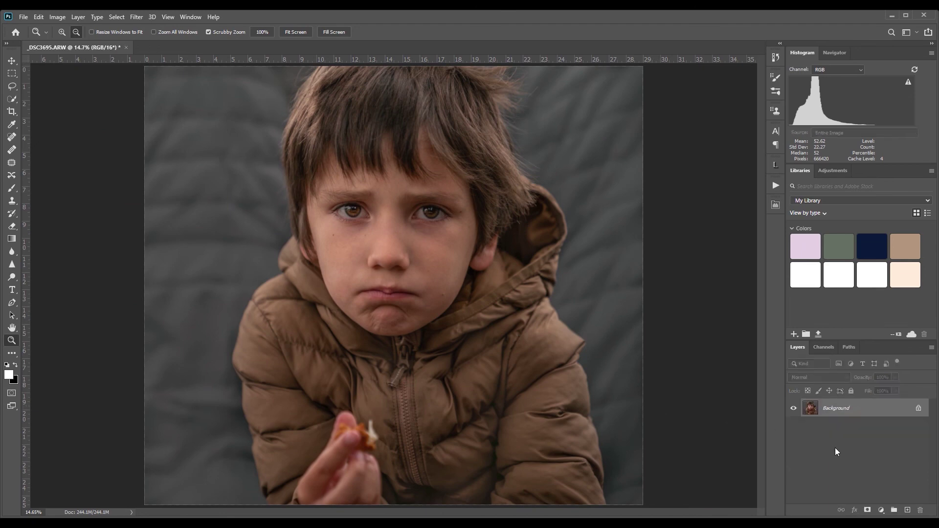
# Step: Sample a brown tone from the boy's hair and lighten it to a pale peach foreground colour
pyautogui.press('b')
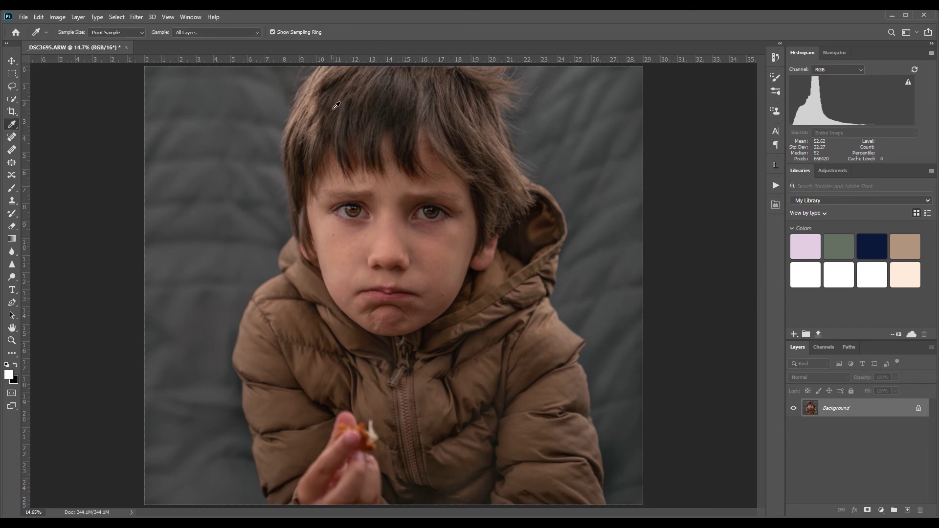
pyautogui.keyDown('alt'); pyautogui.click(316, 84); pyautogui.keyUp('alt')
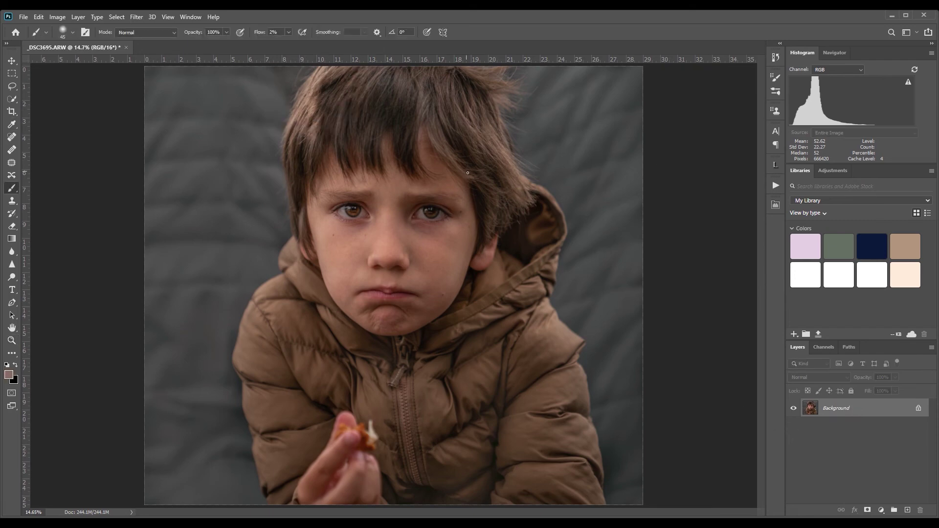
pyautogui.press('i')
pyautogui.click(326, 73)
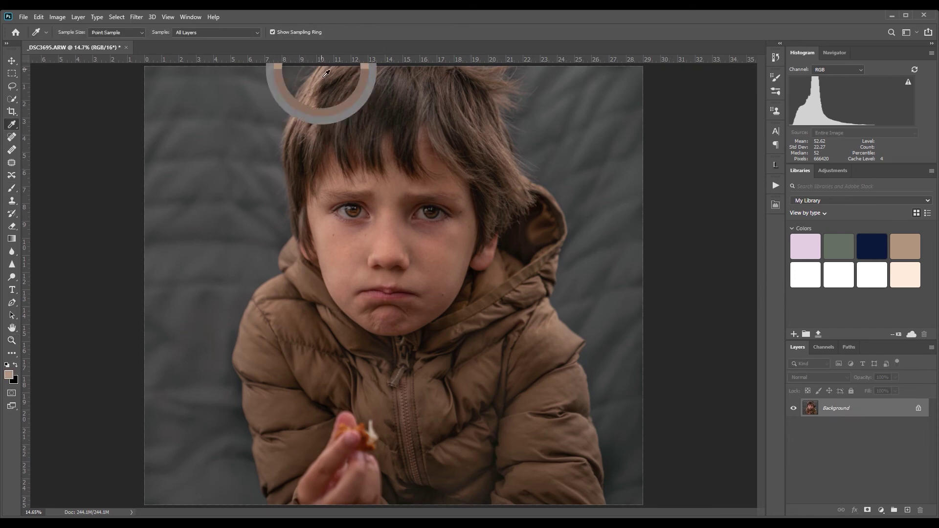
pyautogui.click(293, 121)
pyautogui.click(7, 377)
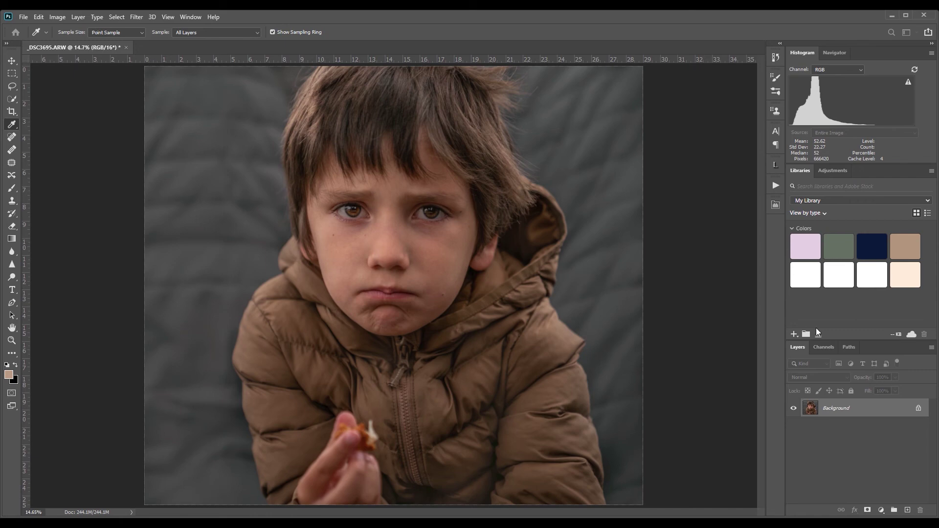
pyautogui.press('Return')
# Step: Set the brush to 10% opacity, 100% flow and size 700
pyautogui.press('b')
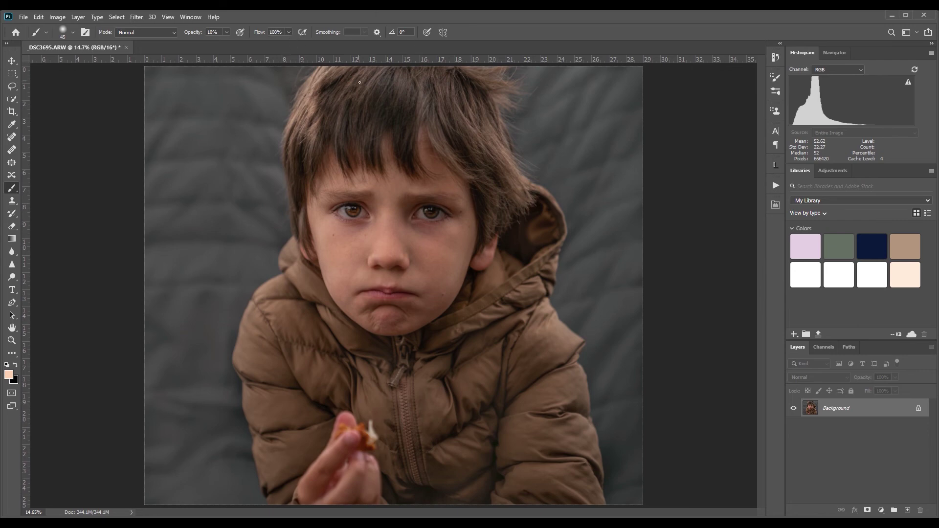
pyautogui.press(']')
pyautogui.press(']')
pyautogui.press(']')
pyautogui.press(']')
pyautogui.press(']')
pyautogui.press(']')
pyautogui.press(']')
pyautogui.press(']')
pyautogui.press(']')
pyautogui.press(']')
pyautogui.press(']')
pyautogui.press(']')
pyautogui.press(']')
pyautogui.press(']')
pyautogui.press(']')
# Step: Duplicate the Background layer, desaturate the copy and set its blend mode to Luminosity
pyautogui.hotkey('ctrl', 'j')
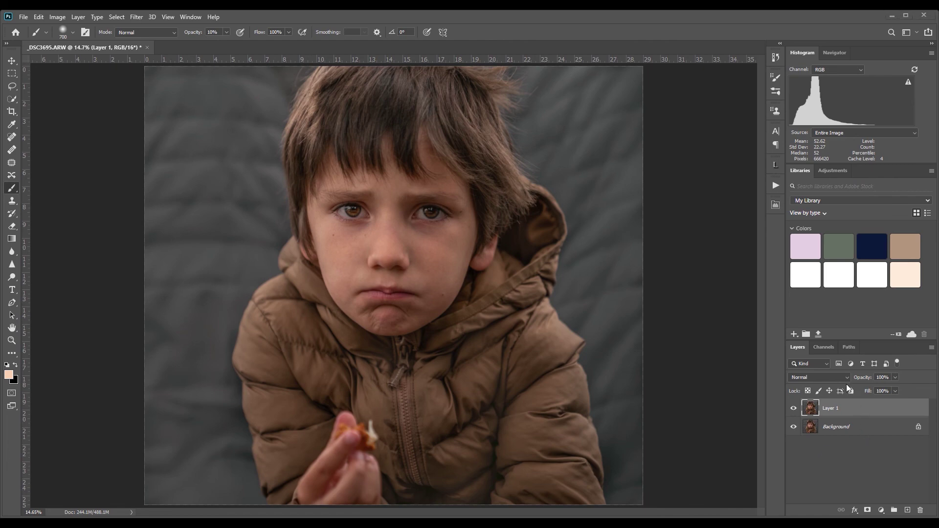
pyautogui.hotkey('ctrl', 'shift', 'u')
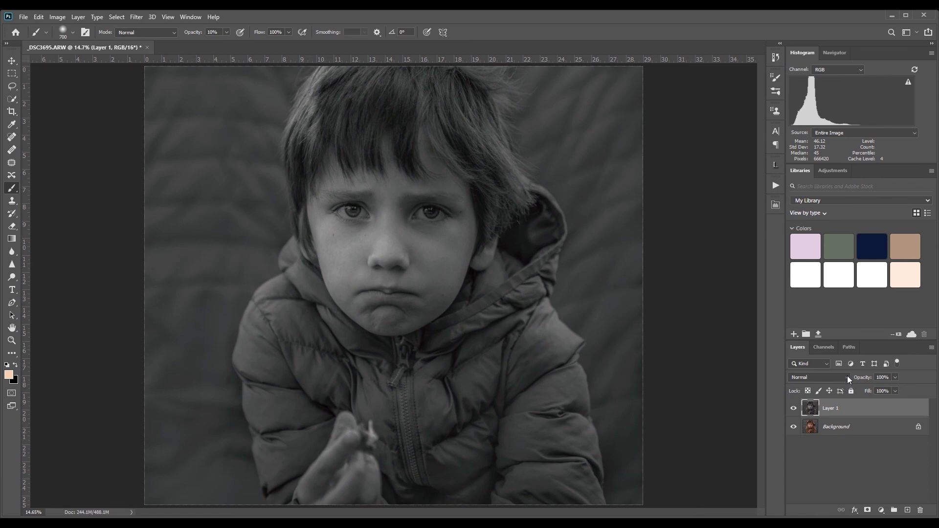
pyautogui.click(847, 376)
pyautogui.scroll(-20, 847, 376)
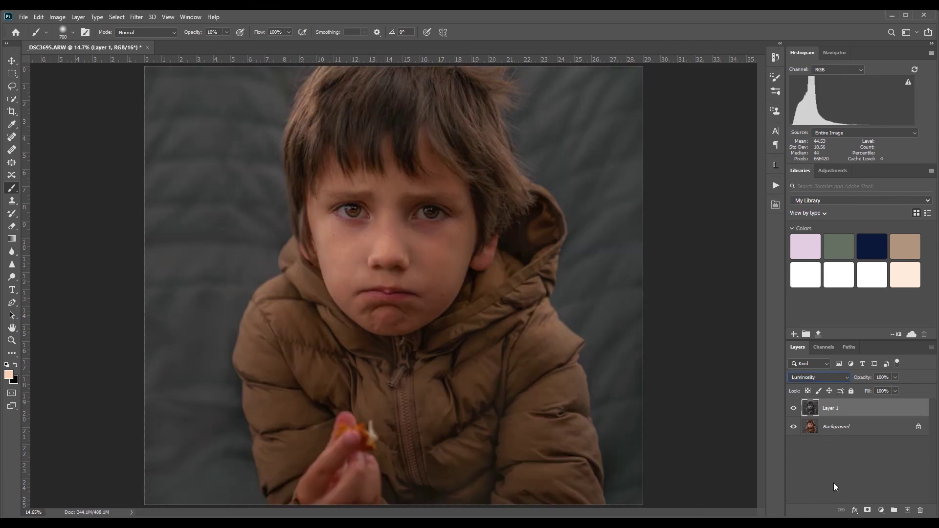
# Step: Compare the skin tones and the whole portrait with the Luminosity layer hidden and shown
pyautogui.click(794, 409)
pyautogui.click(794, 408)
pyautogui.press('z')
pyautogui.scroll(1, 354, 245)
pyautogui.moveTo(354, 245); pyautogui.dragTo(459, 266)
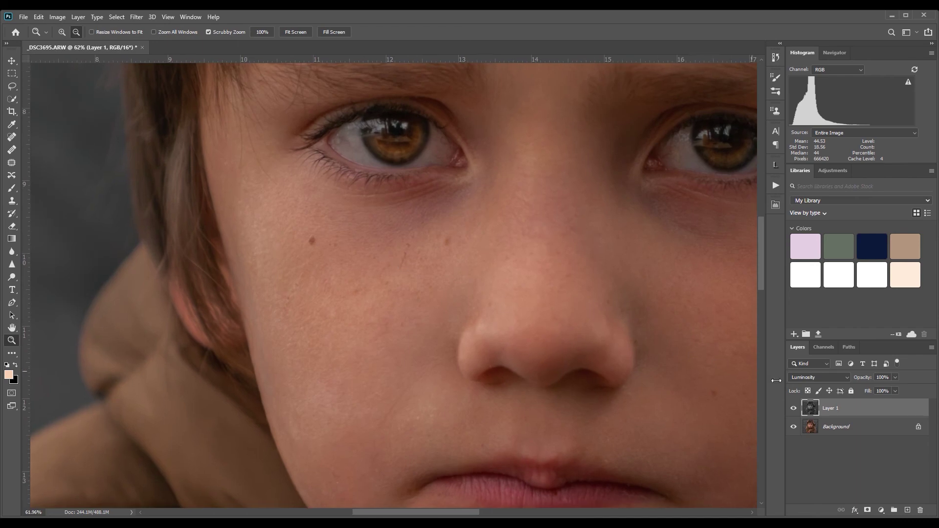
pyautogui.click(794, 409)
pyautogui.click(795, 409)
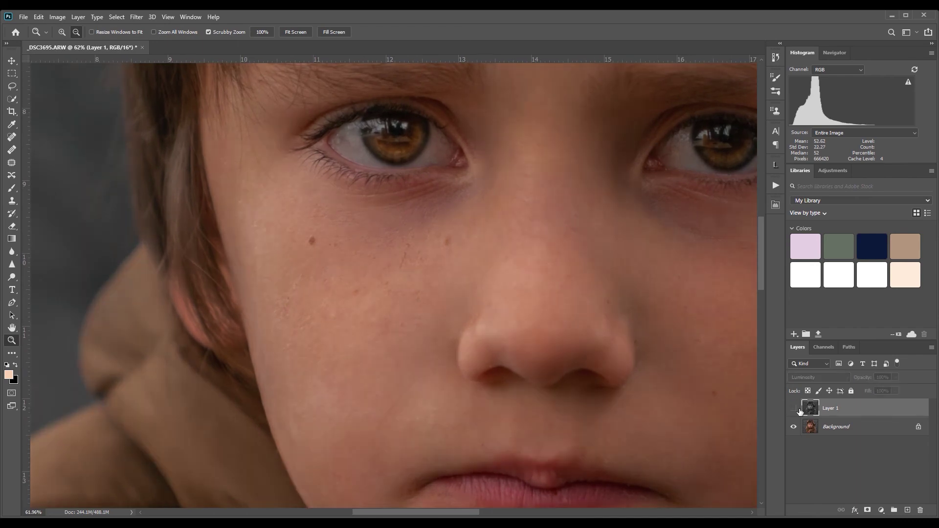
pyautogui.click(795, 410)
pyautogui.moveTo(490, 281); pyautogui.dragTo(660, 339)
pyautogui.click(794, 408)
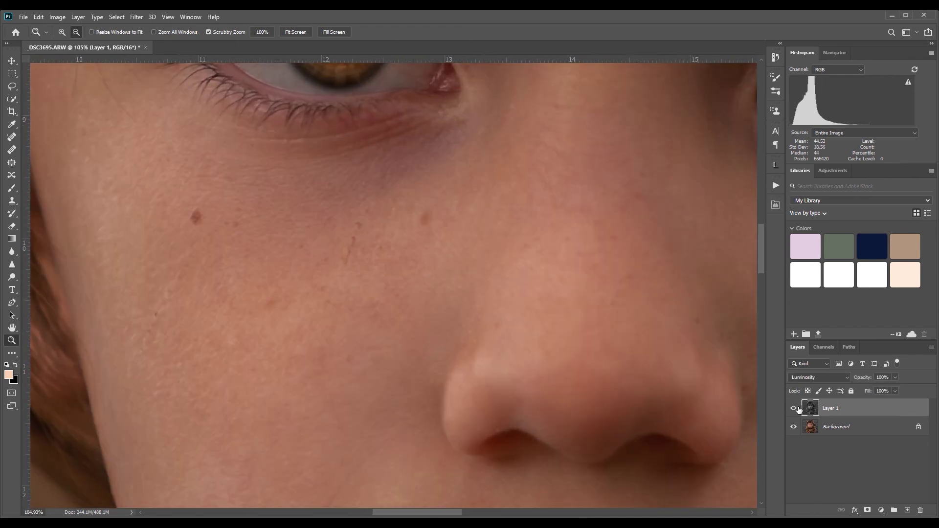
pyautogui.moveTo(702, 384); pyautogui.dragTo(638, 378)
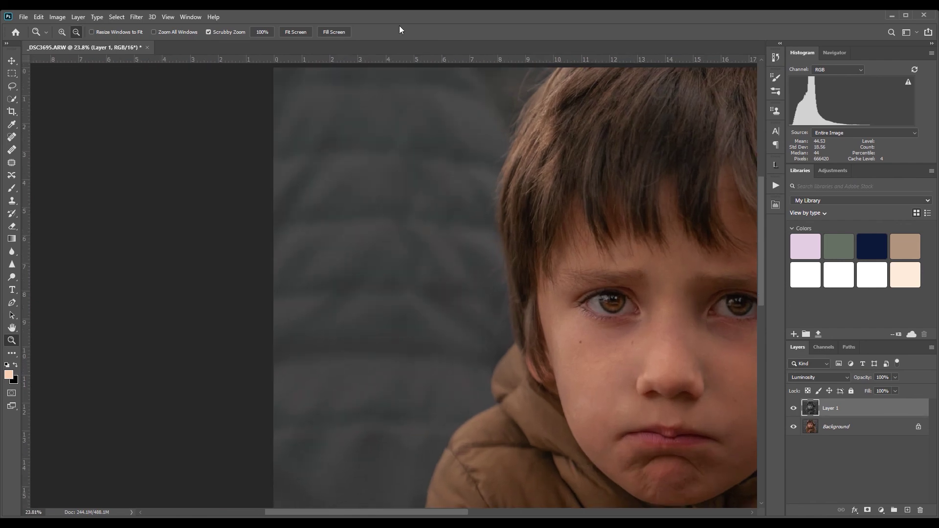
pyautogui.click(296, 32)
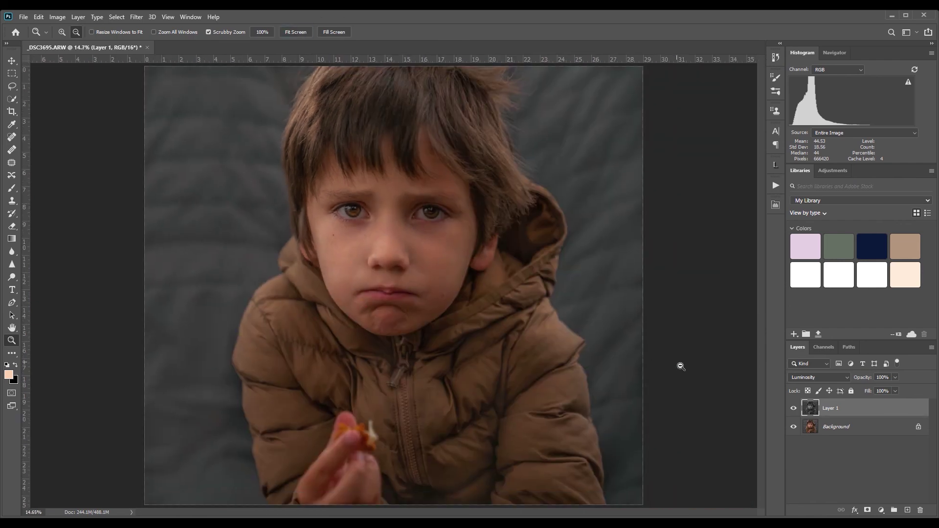
pyautogui.click(794, 409)
pyautogui.click(795, 408)
# Step: Brighten the portrait with a Levels adjustment layer on top and add a Hue/Saturation adjustment layer directly above Layer 1
pyautogui.hotkey('ctrl', 'l')
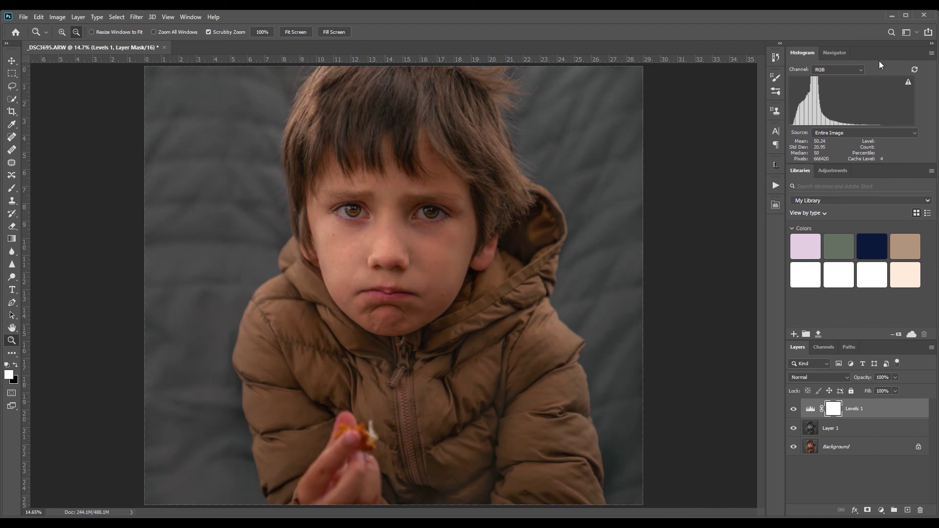
pyautogui.click(857, 430)
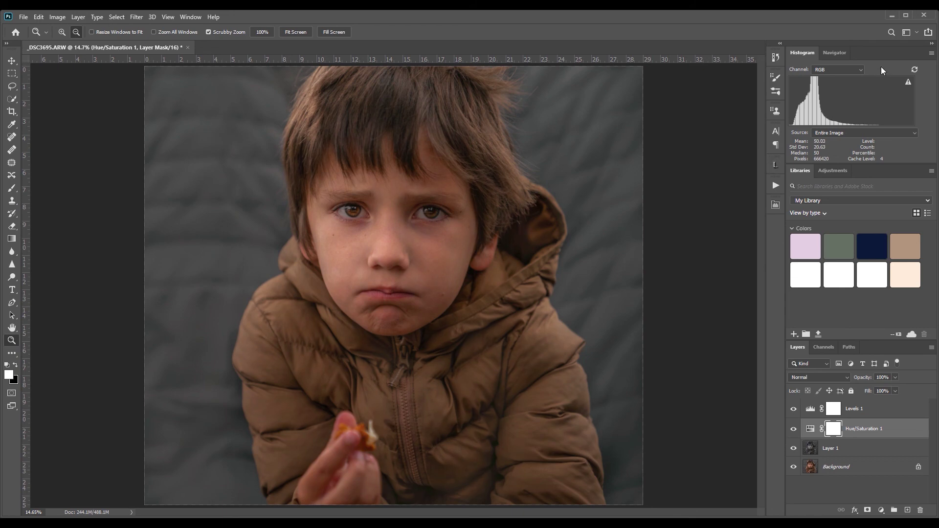
# Step: Group the Levels 1, Hue/Saturation 1 and Layer 1 layers, and compare the portrait with the group hidden and shown
pyautogui.keyDown('shift'); pyautogui.click(856, 412); pyautogui.keyUp('shift')
pyautogui.keyDown('shift'); pyautogui.click(844, 449); pyautogui.keyUp('shift')
pyautogui.hotkey('ctrl', 'g')
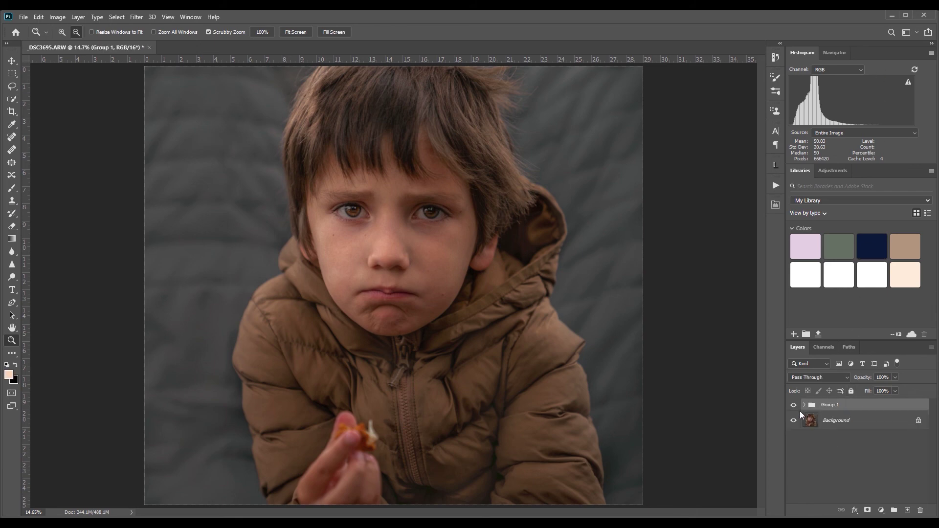
pyautogui.click(796, 405)
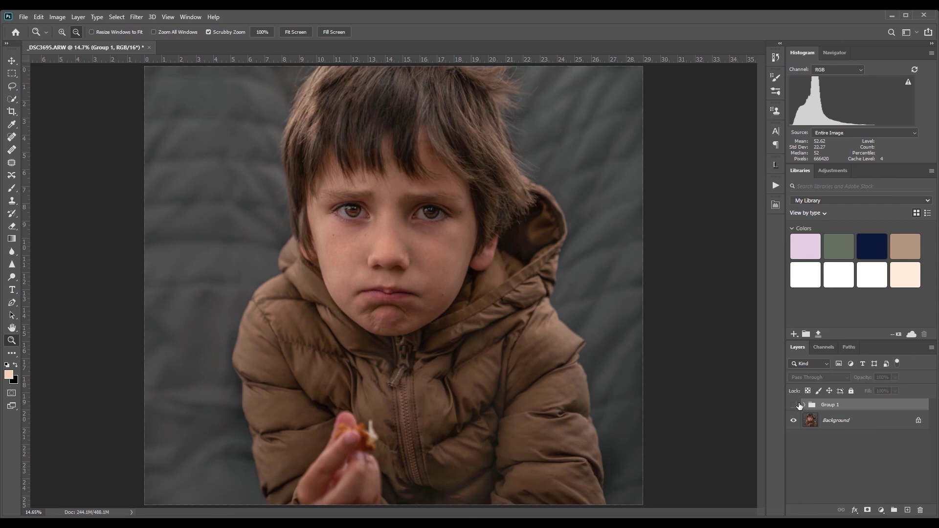
pyautogui.click(795, 405)
pyautogui.click(794, 405)
pyautogui.click(794, 405)
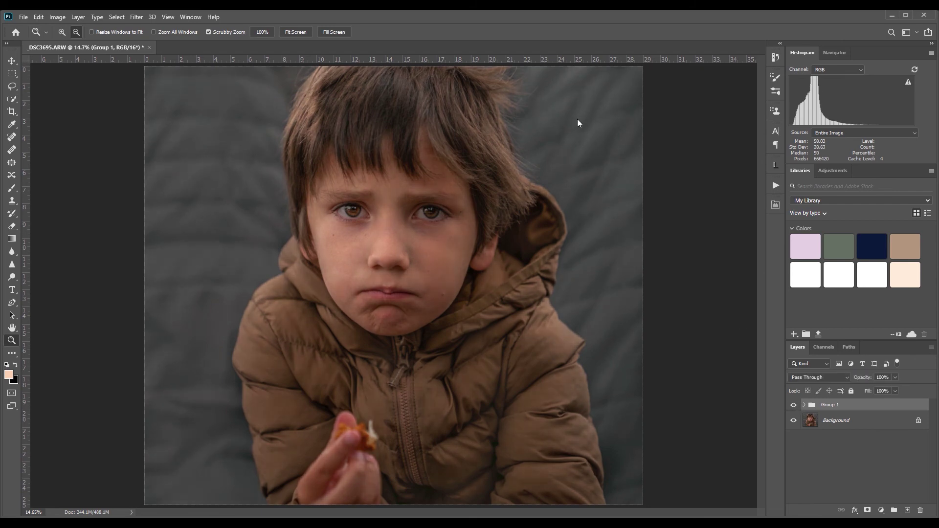
# Step: Compare the hair along the boy's head up close with Group 1 hidden and shown
pyautogui.moveTo(524, 169); pyautogui.dragTo(594, 223)
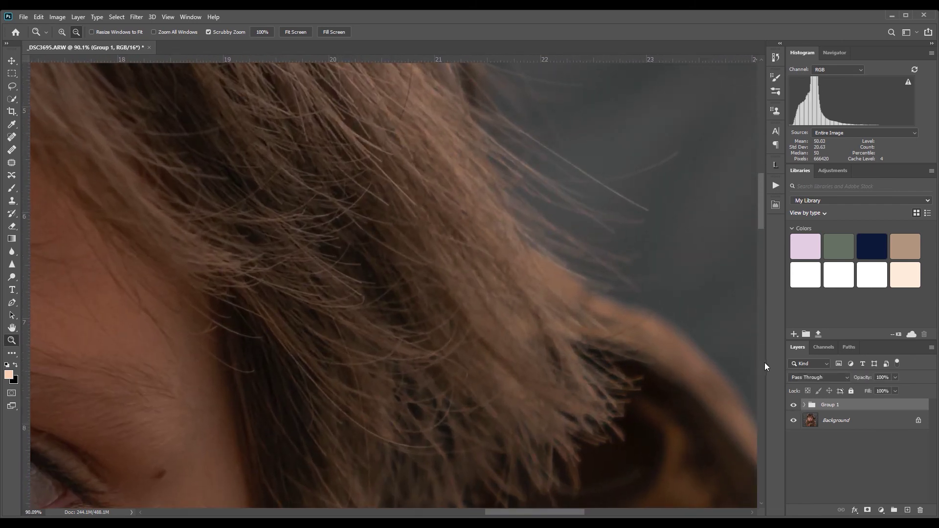
pyautogui.click(795, 406)
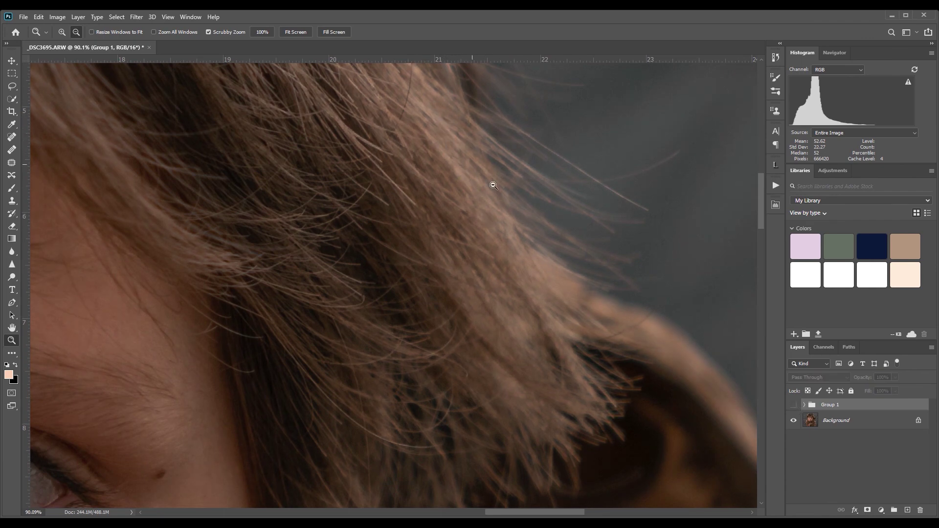
pyautogui.click(793, 408)
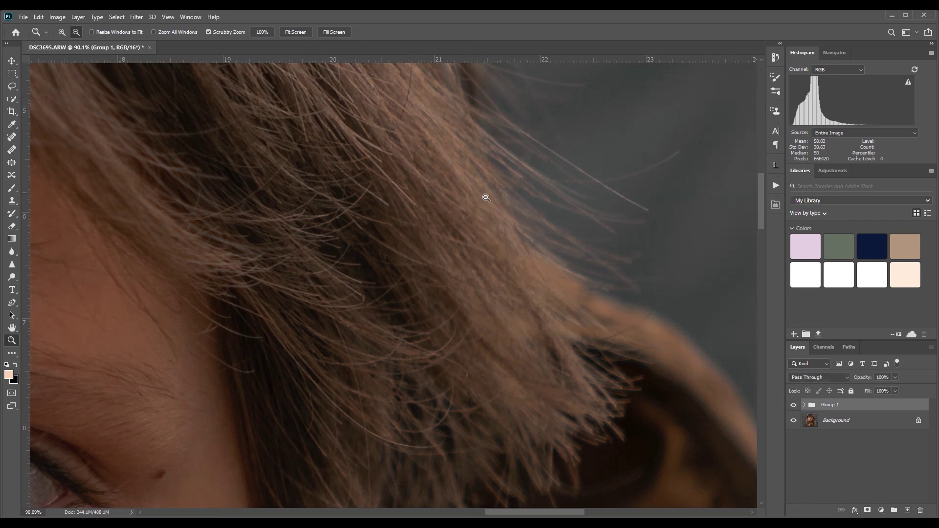
pyautogui.moveTo(476, 180); pyautogui.dragTo(487, 180)
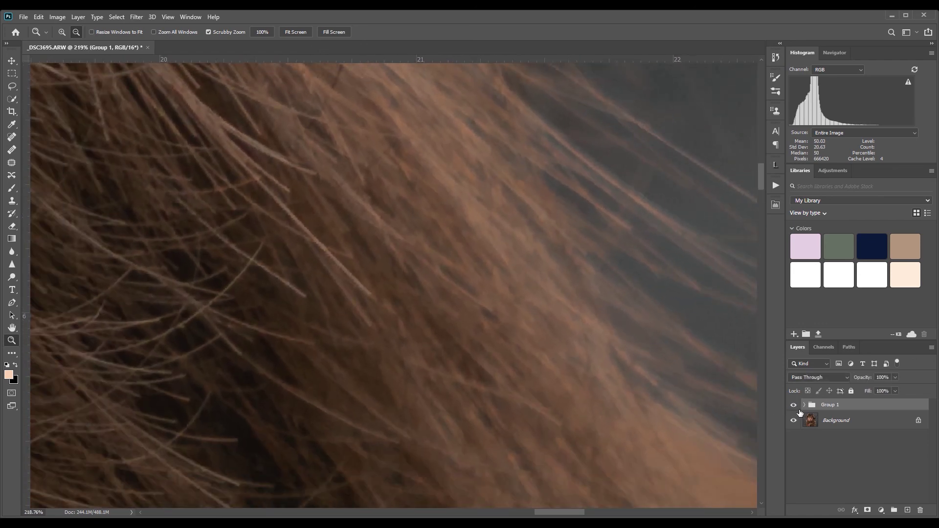
pyautogui.click(794, 405)
pyautogui.click(799, 406)
pyautogui.click(297, 33)
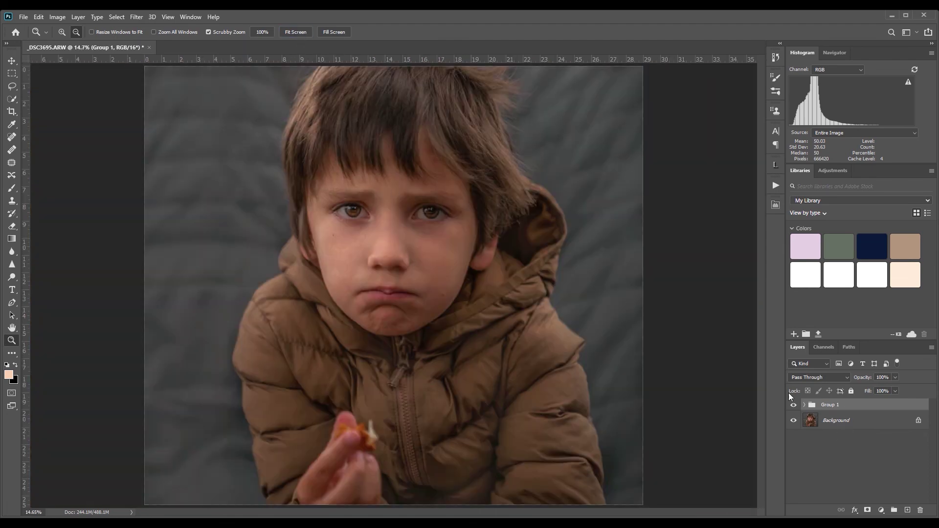
# Step: Compare the whole portrait with and without the effect of Group 1
pyautogui.click(799, 410)
pyautogui.click(799, 410)
pyautogui.click(799, 410)
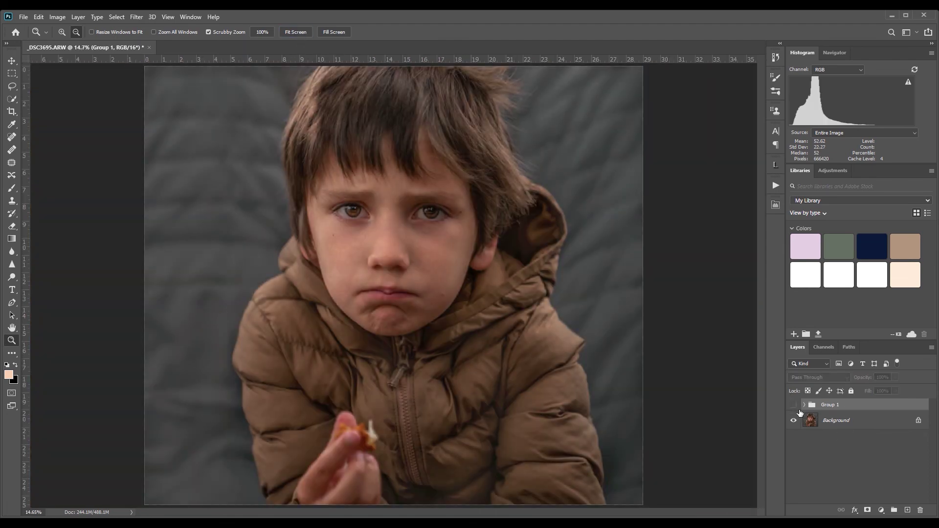
pyautogui.click(799, 410)
pyautogui.click(799, 410)
pyautogui.click(799, 410)
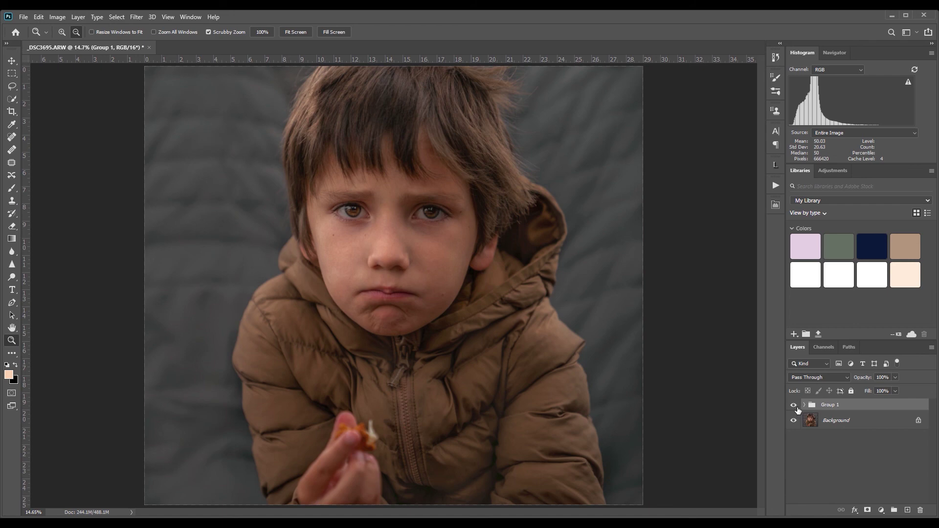
# Step: Flatten Group 1 into the Background layer and add a Photo Filter adjustment layer above it
pyautogui.click(798, 404)
pyautogui.click(798, 404)
pyautogui.press('Delete')
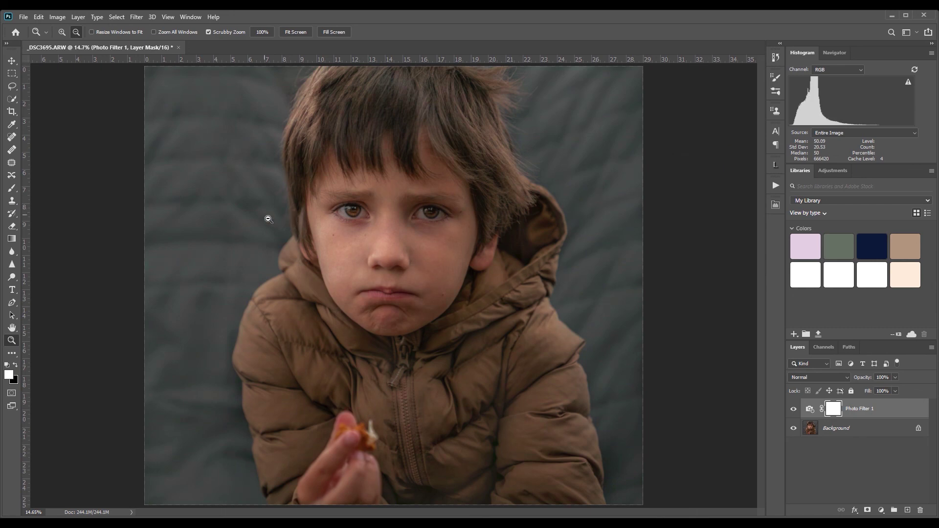
# Step: Examine the eyes, nose and skin up close with the Photo Filter applied
pyautogui.moveTo(266, 216); pyautogui.dragTo(323, 239)
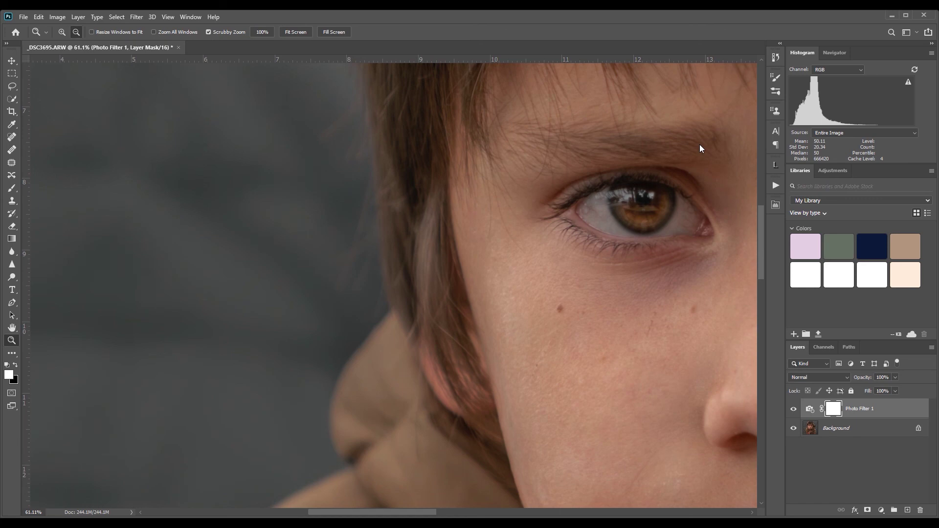
pyautogui.press('b')
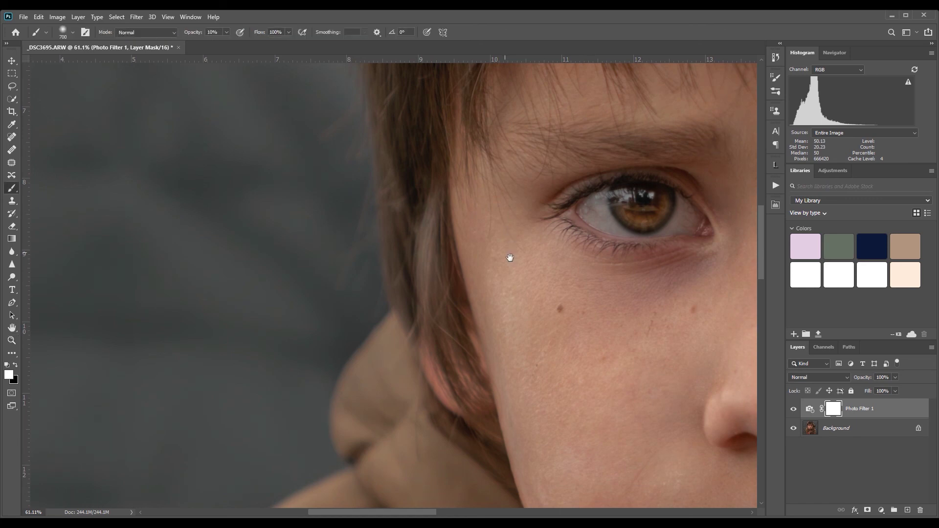
pyautogui.moveTo(510, 258); pyautogui.dragTo(248, 175)
pyautogui.moveTo(406, 211); pyautogui.dragTo(323, 207)
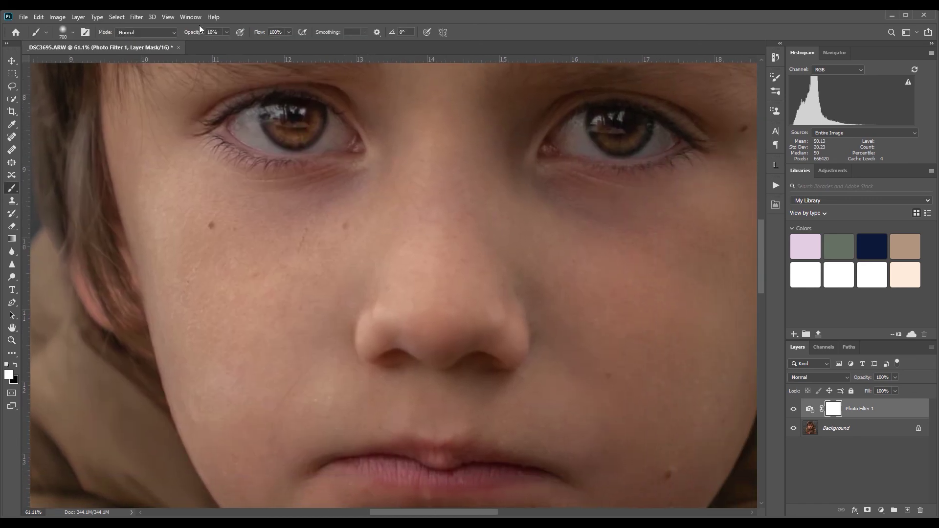
pyautogui.press('z')
pyautogui.click(304, 32)
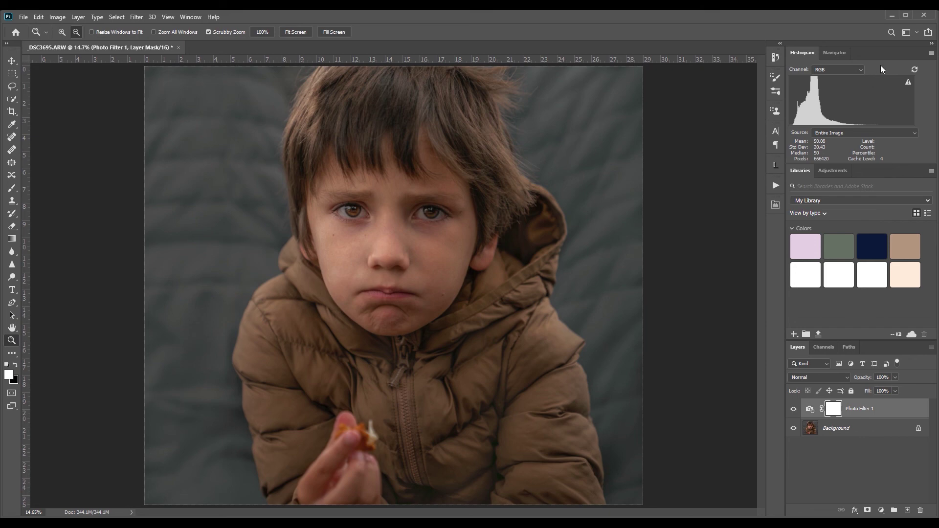
# Step: Compare the portrait with the Photo Filter layer hidden and shown, and delete that layer
pyautogui.click(794, 409)
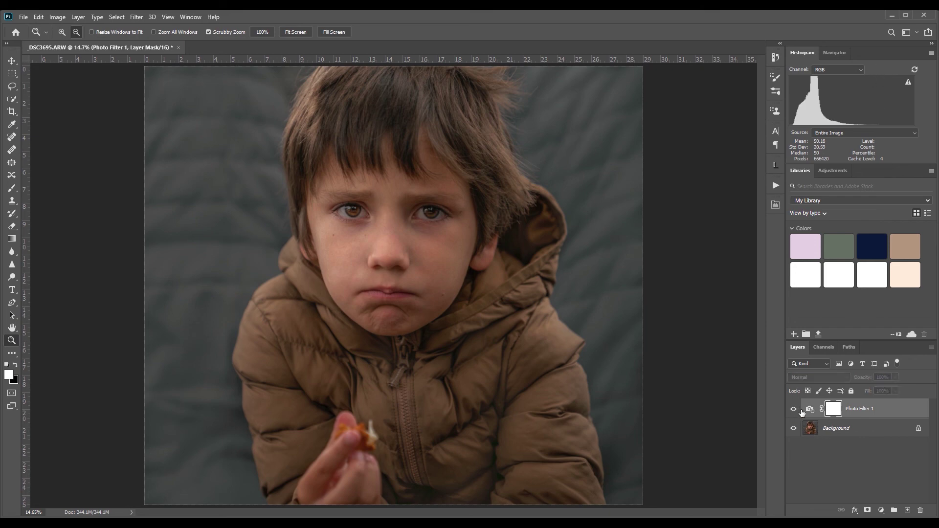
pyautogui.click(794, 410)
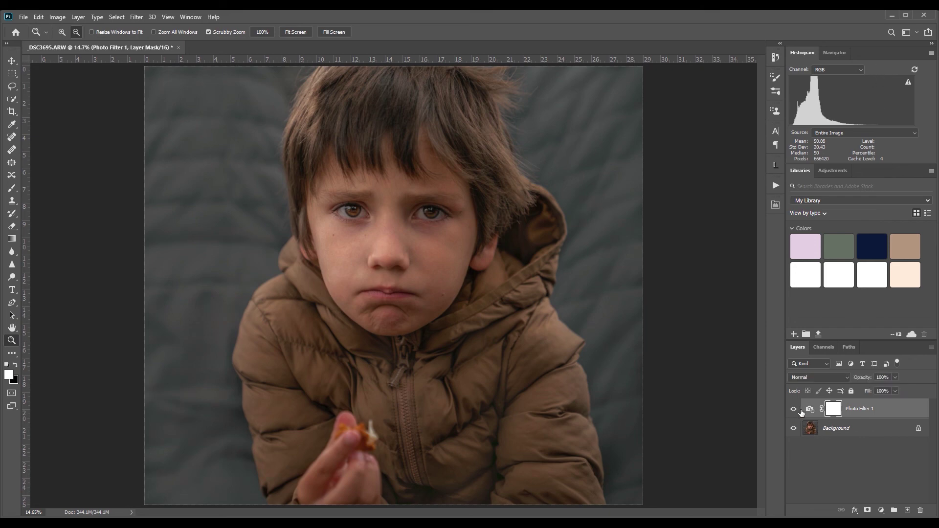
pyautogui.click(799, 410)
pyautogui.click(799, 411)
pyautogui.click(799, 412)
pyautogui.press('Delete')
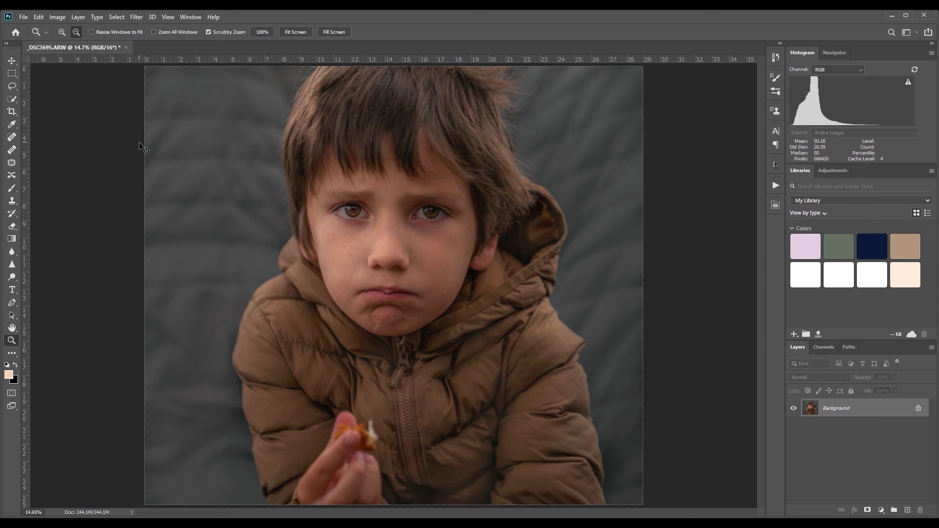
# Step: Duplicate the flattened Background layer
pyautogui.hotkey('ctrl', 'j')
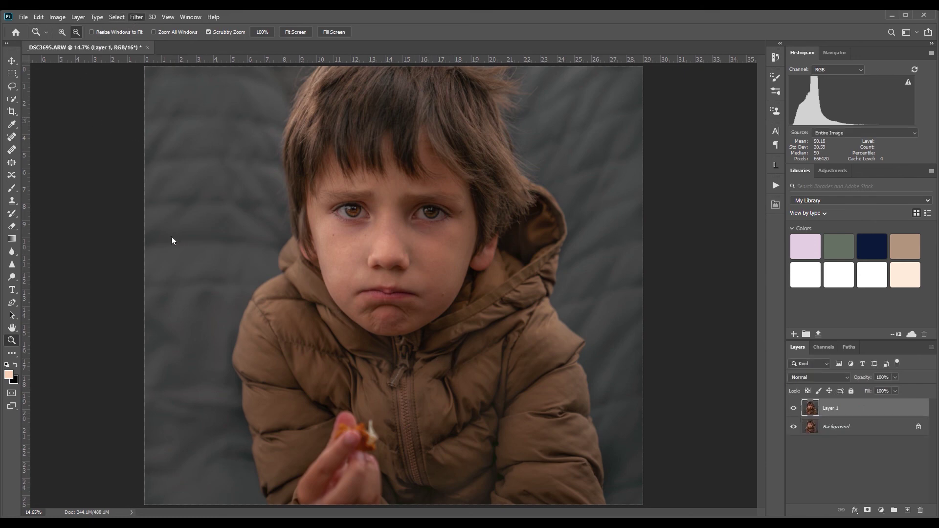